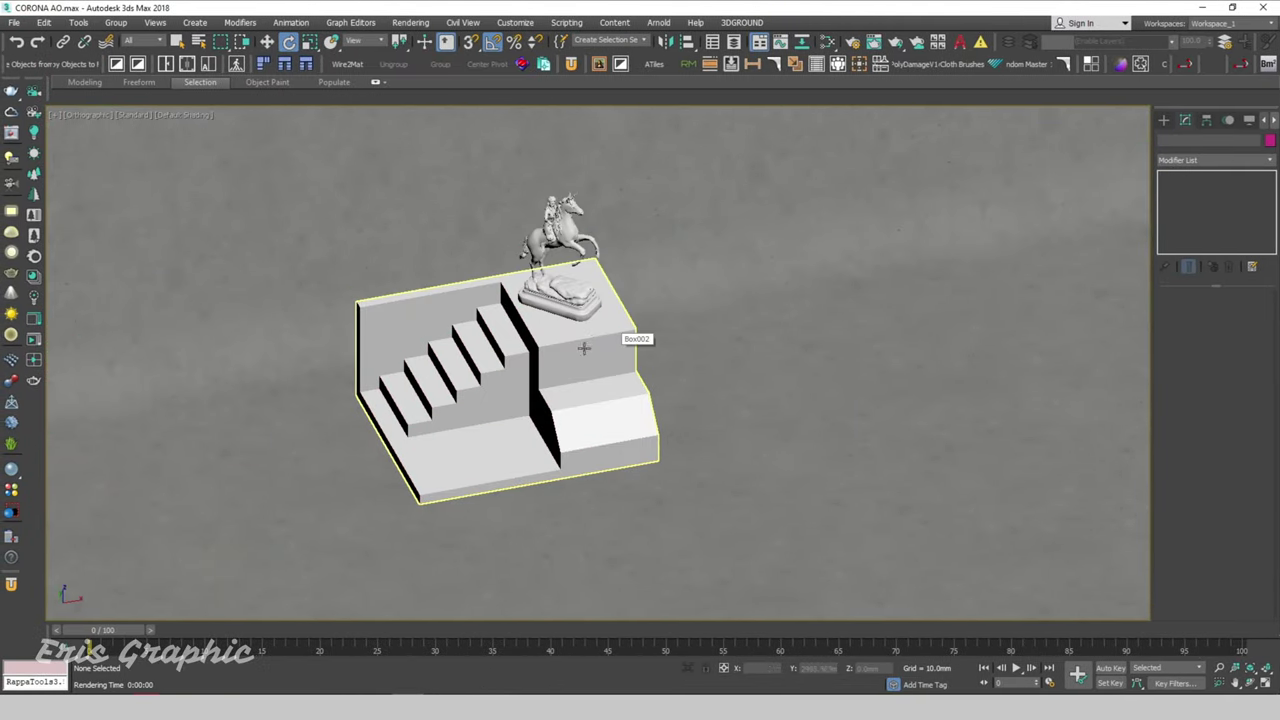
Restore the side-by-side camera and orthographic viewport layout and select the ground plane
key(alt+w)
click(804, 521)
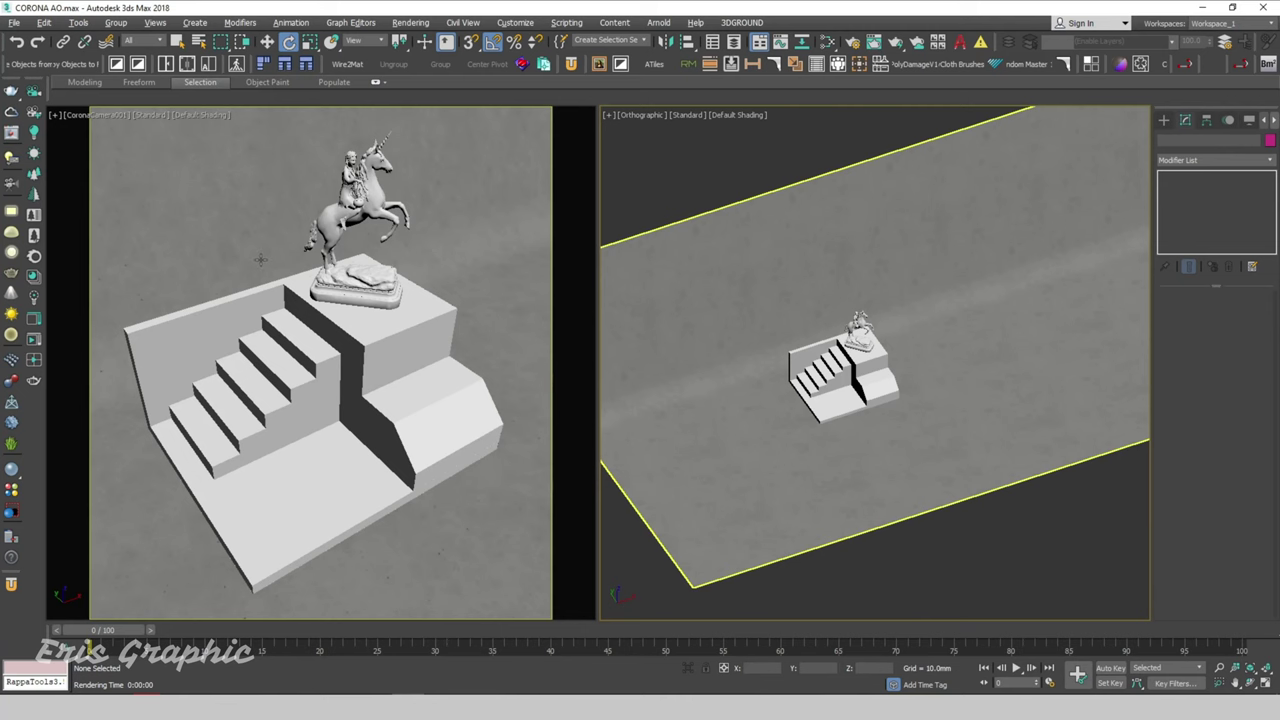
click(344, 349)
Add a CoronaPhysicalMtl node and a CoronaAO map node in the Slate Material Editor
key(m)
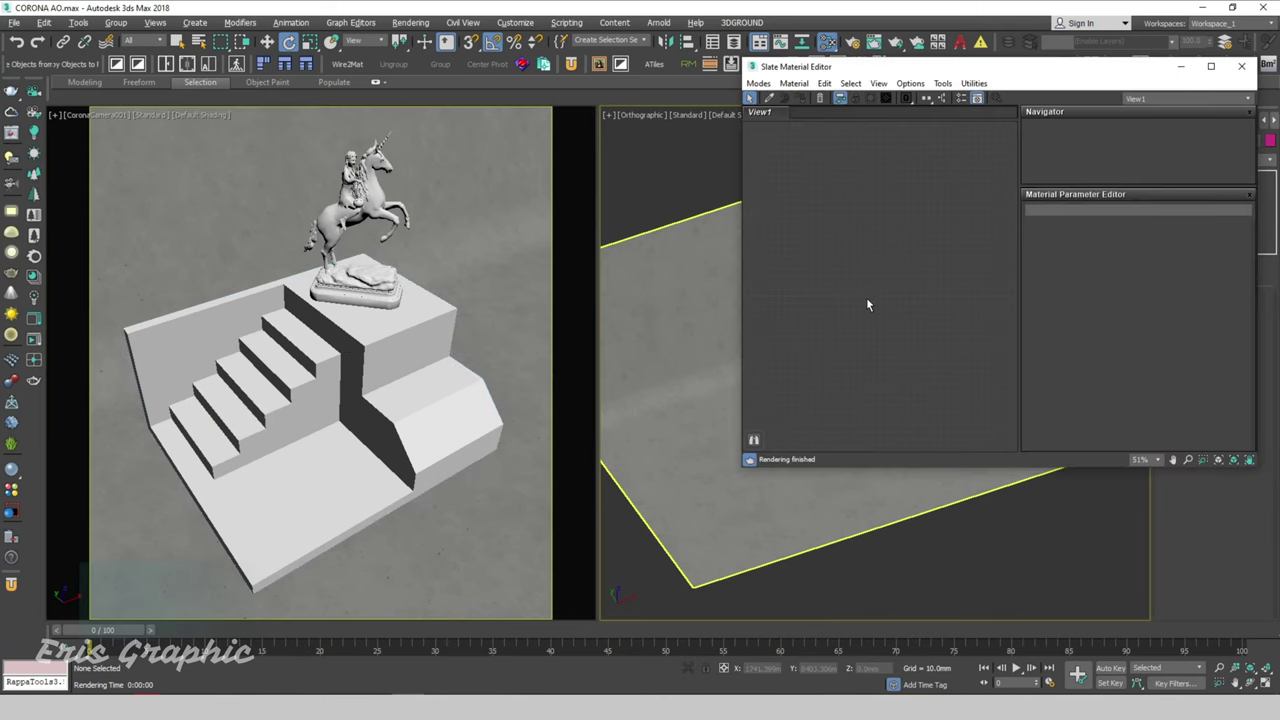
drag(855, 75, 828, 98)
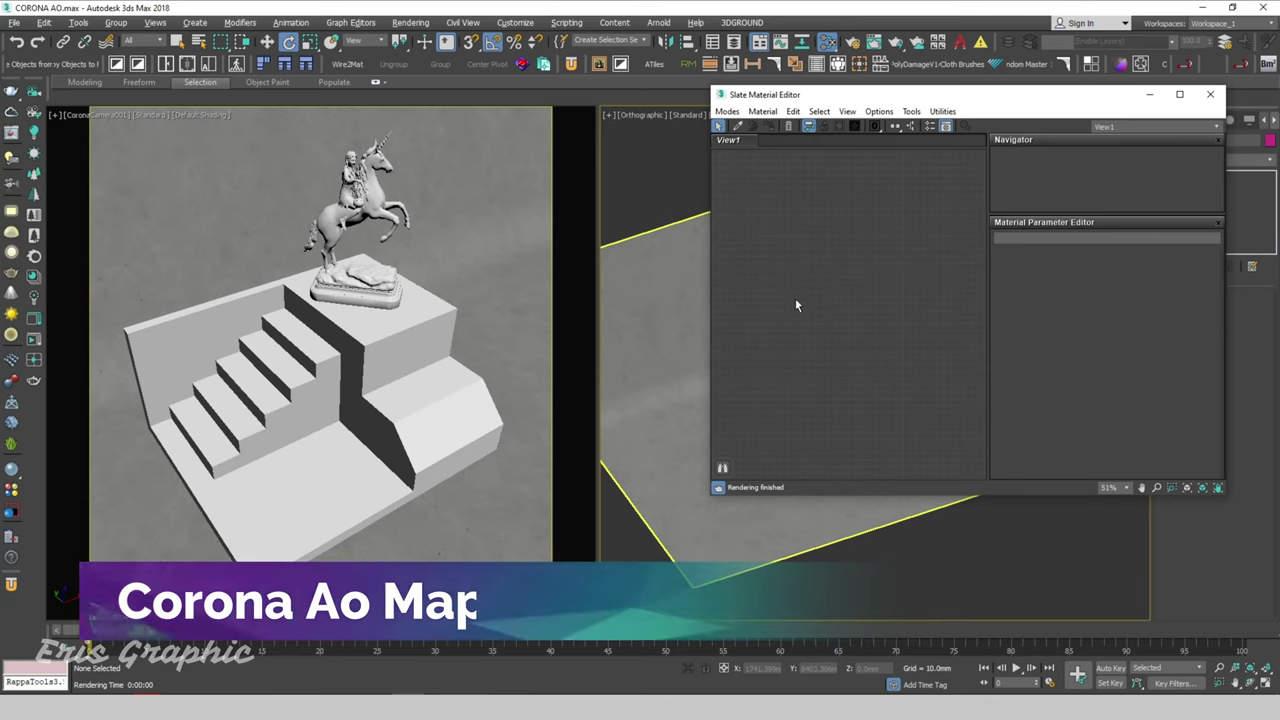
right_click(825, 228)
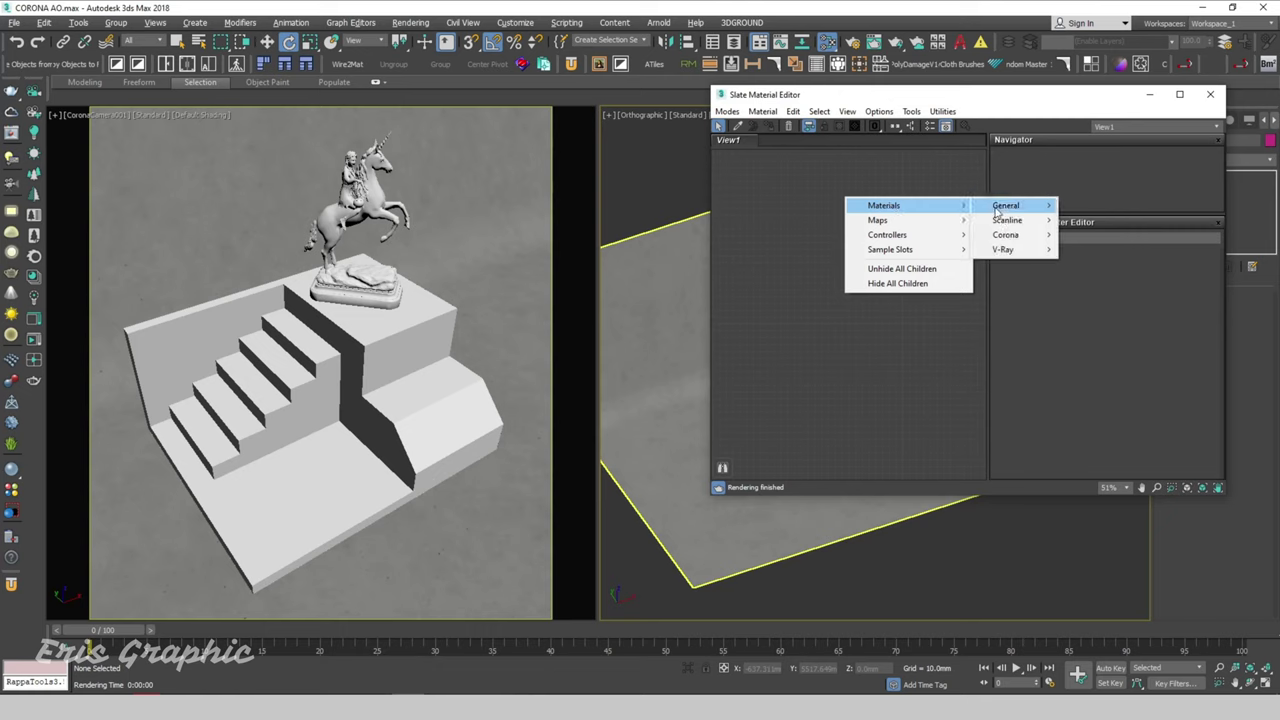
mouse_move(884, 205)
mouse_move(1006, 234)
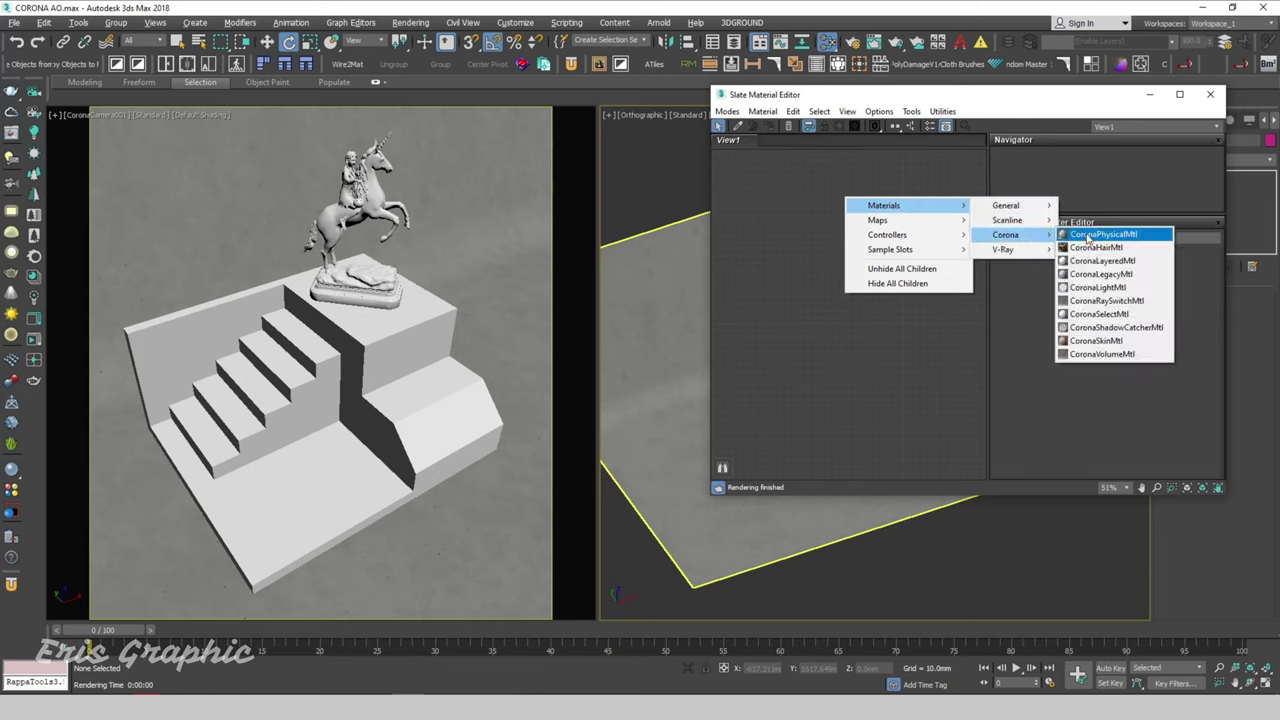
click(1092, 274)
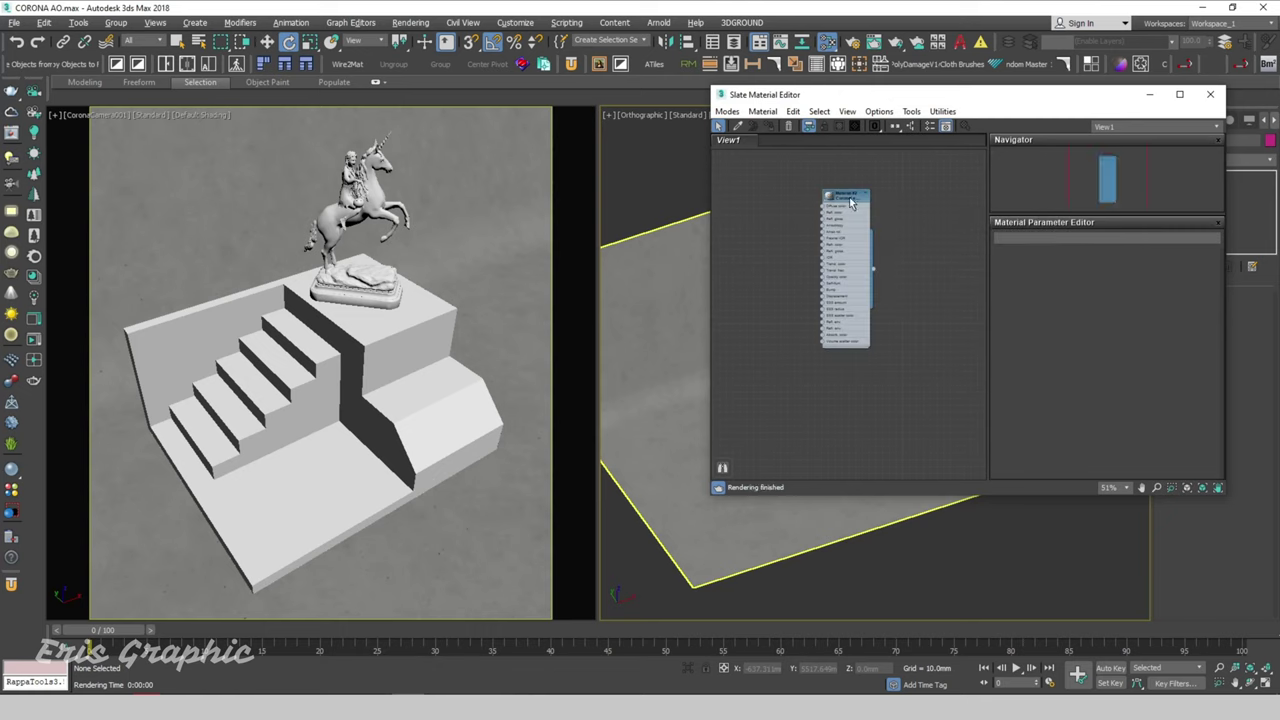
right_click(764, 191)
mouse_move(794, 211)
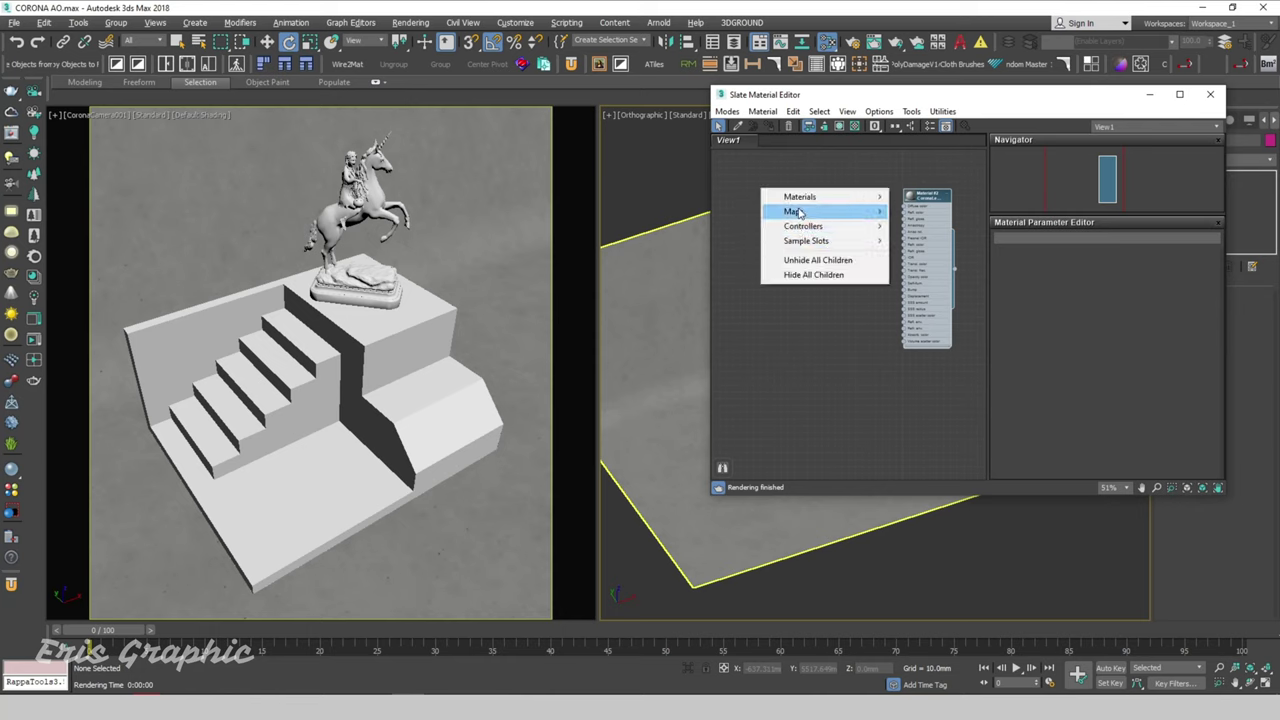
mouse_move(921, 226)
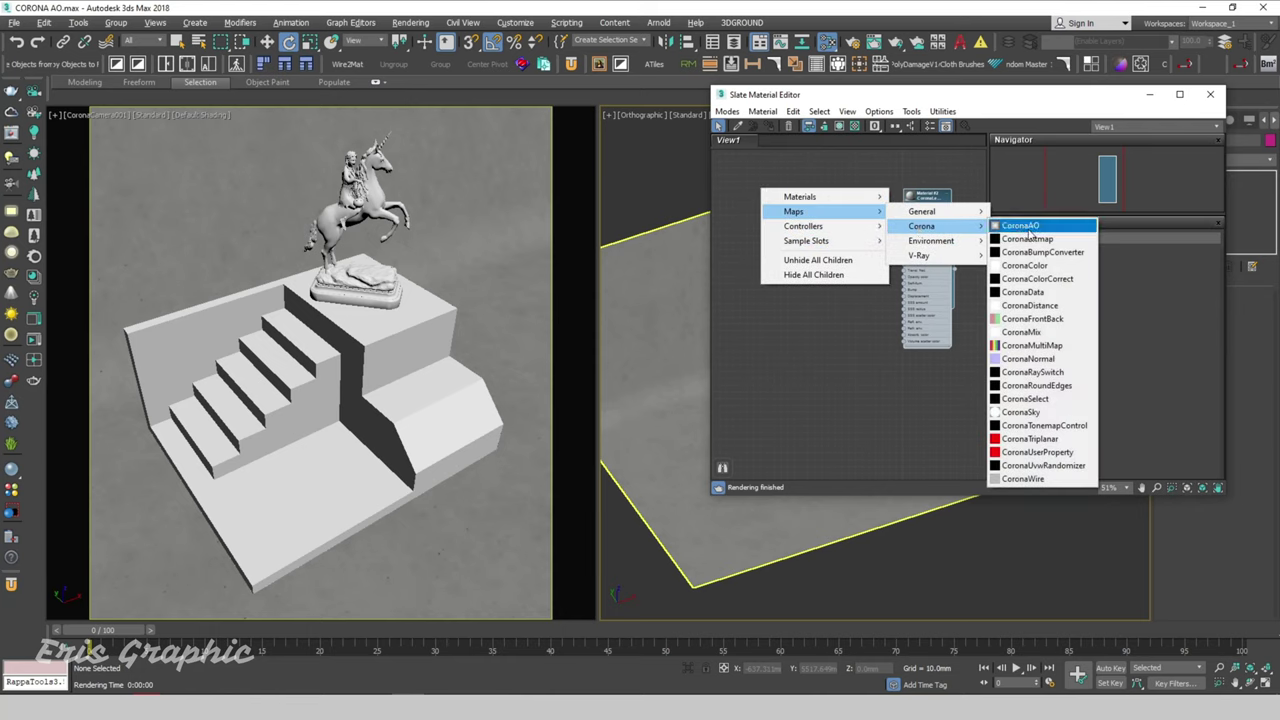
click(945, 221)
scroll(758, 205, up, 2)
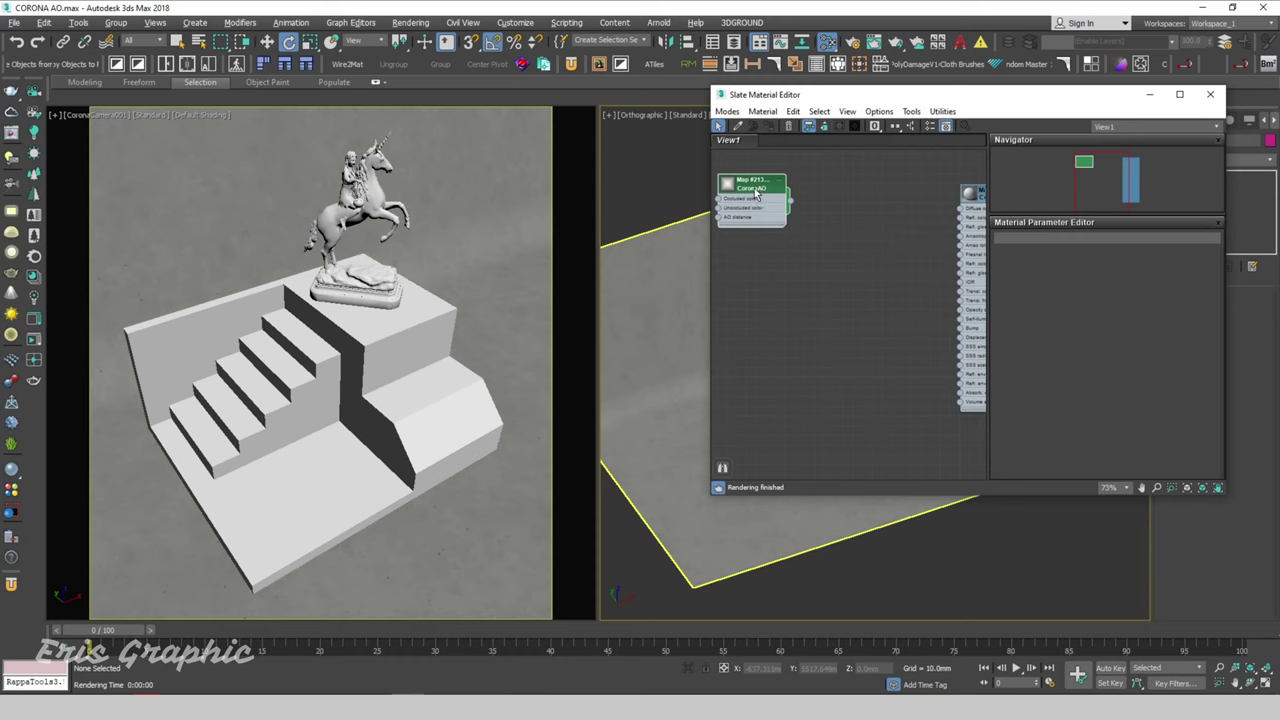
drag(758, 205, 835, 205)
Wire the CoronaAO output into the material's Diffuse color, then select the stairs and unicorn statue
scroll(864, 239, down, 1)
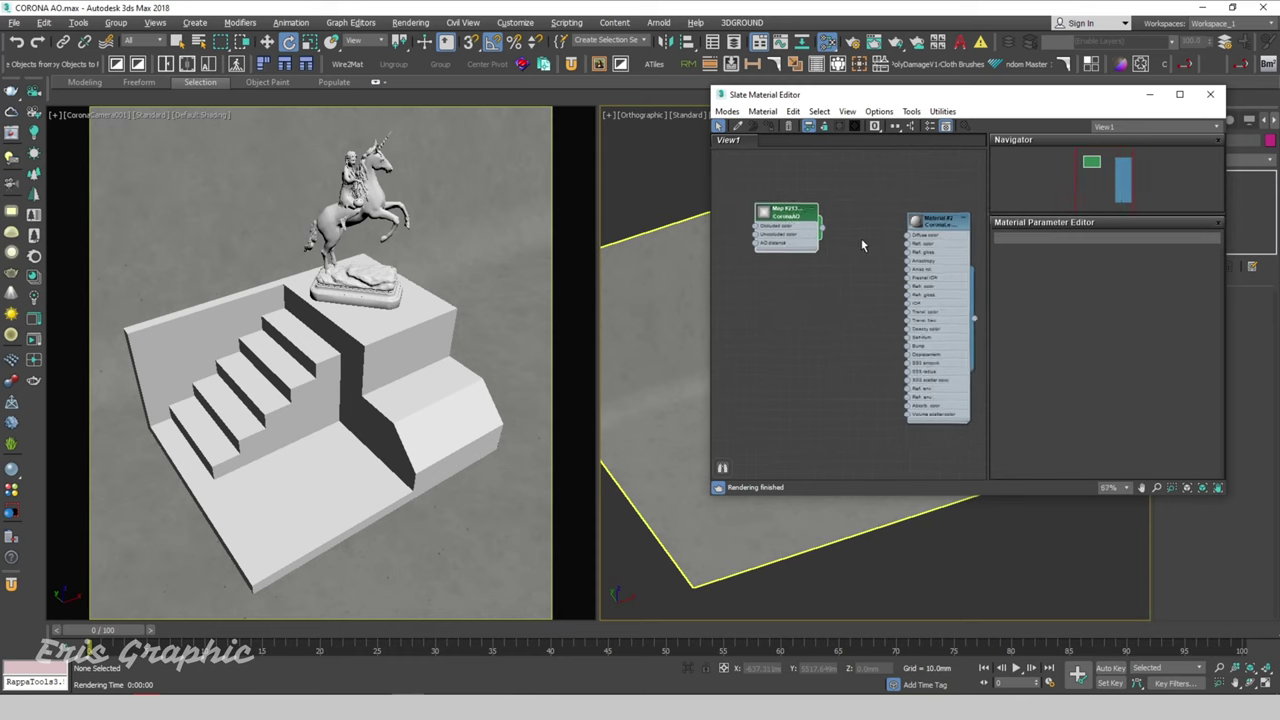
scroll(861, 238, down, 1)
drag(806, 225, 891, 232)
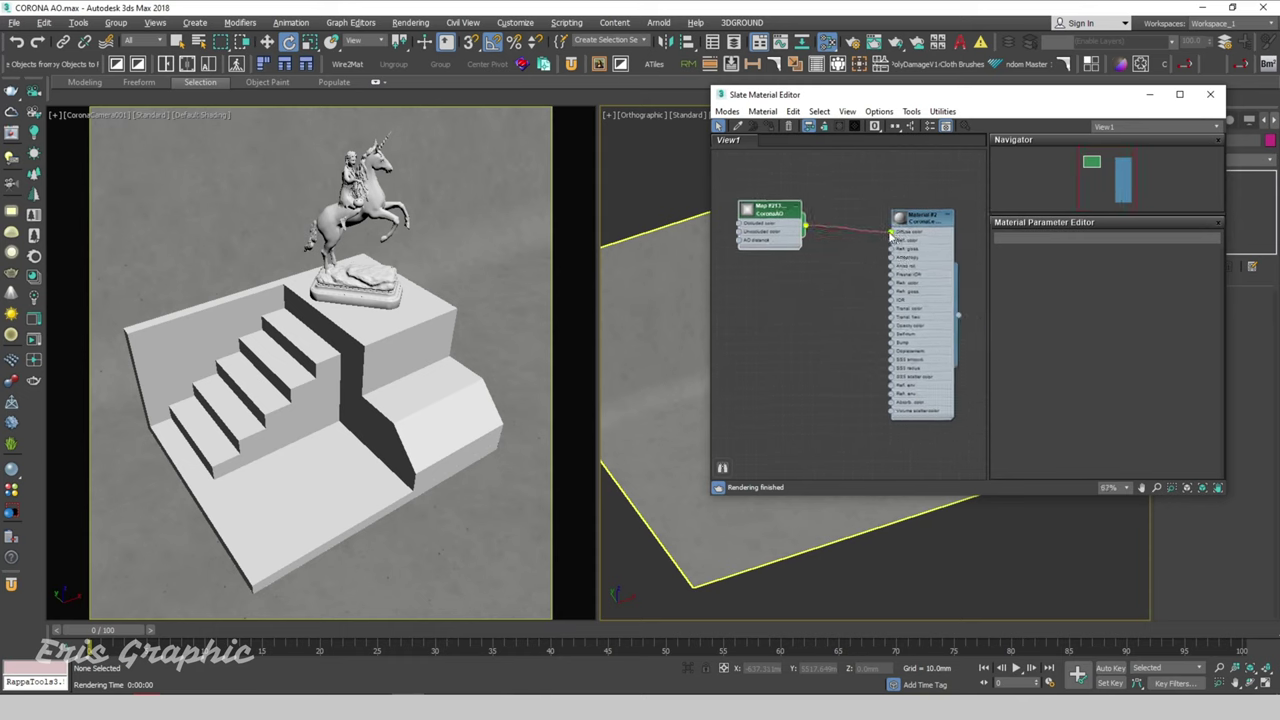
drag(855, 96, 973, 102)
mouse_move(790, 195)
alt+middle_down()
mouse_move(770, 180)
mouse_move(686, 177)
alt+middle_up()
mouse_move(648, 154)
mouse_down()
mouse_move(812, 393)
mouse_move(798, 397)
mouse_up()
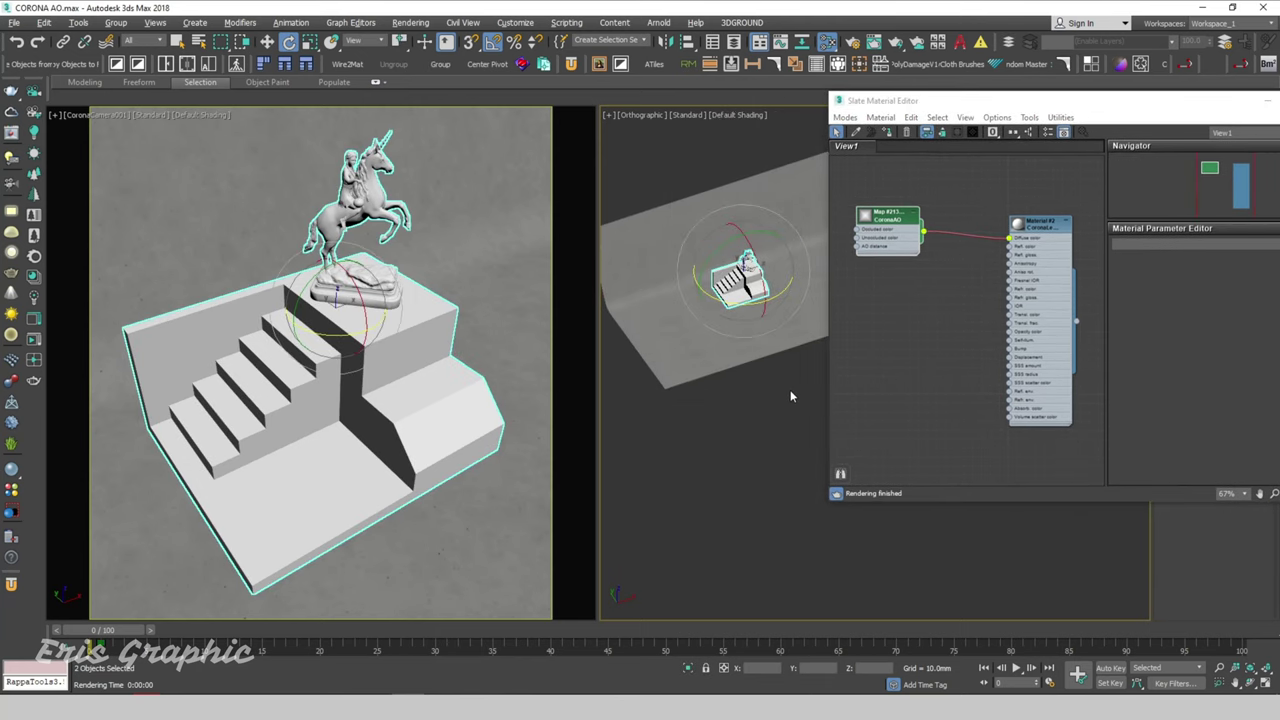
Assign Material #2 to the selected stairs and unicorn statue
double_click(1032, 248)
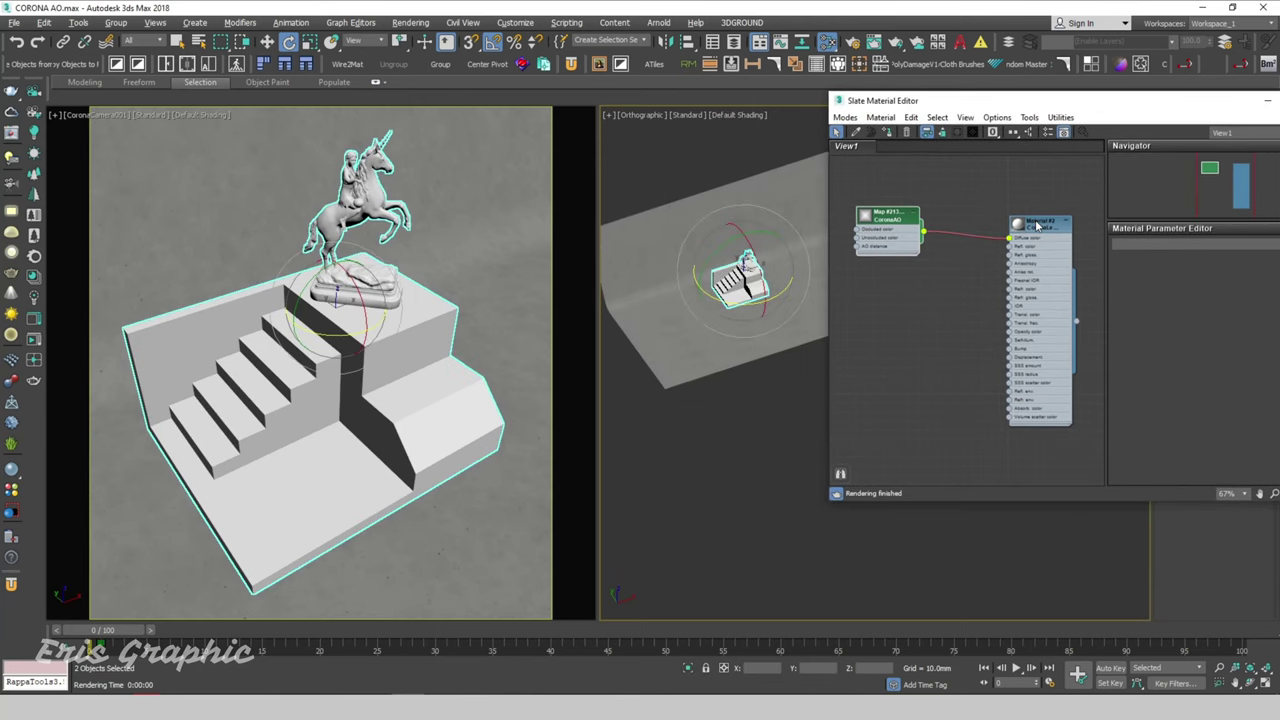
click(886, 134)
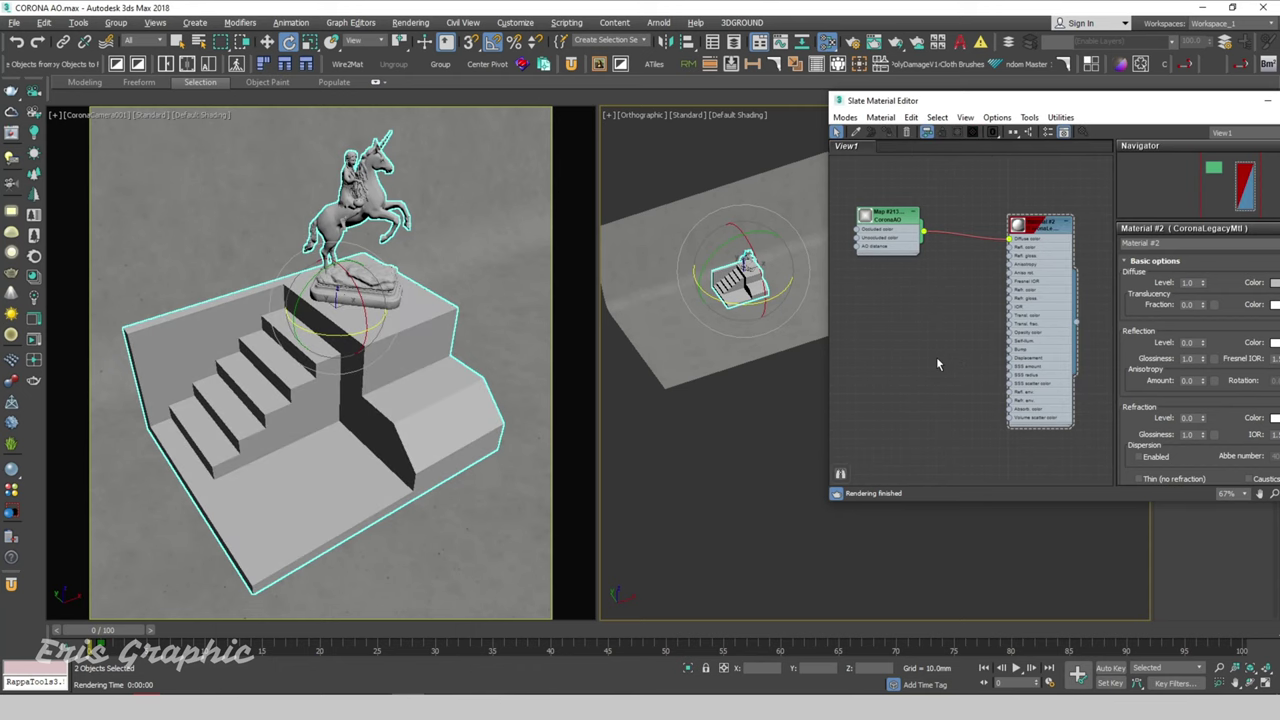
click(396, 328)
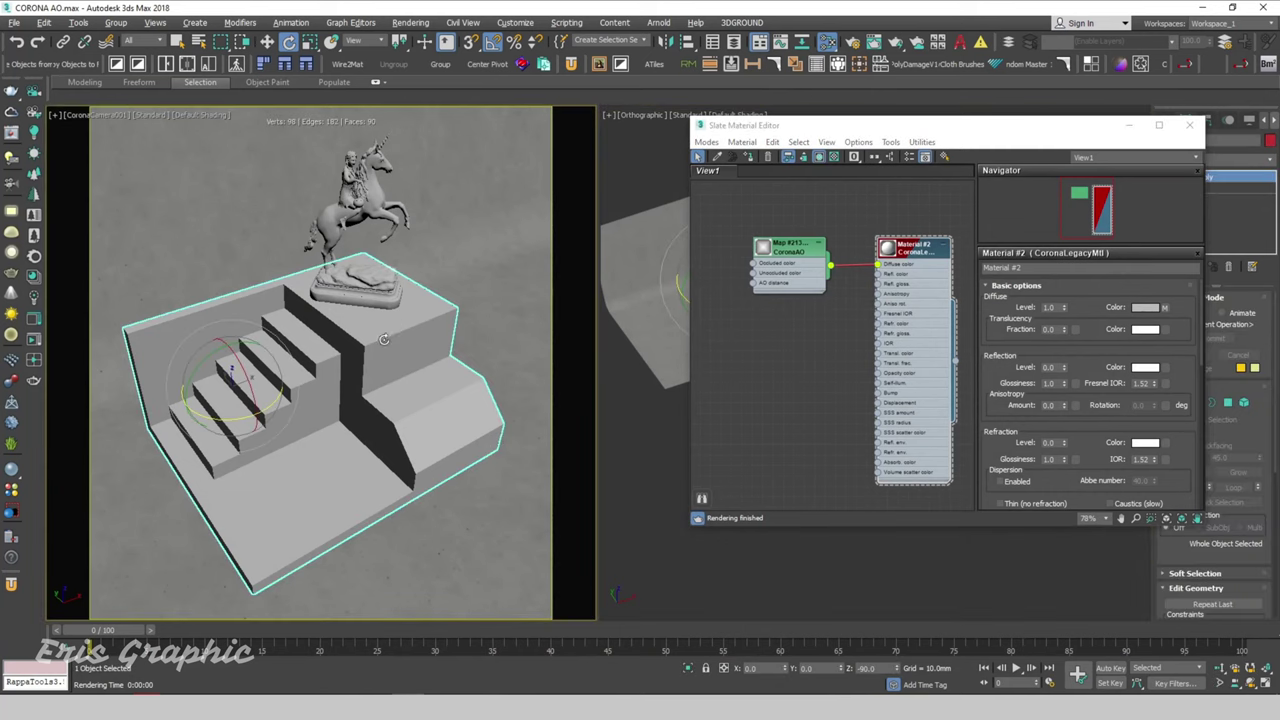
Start a Corona interactive render and enlarge the frame buffer to show the whole scene
click(34, 340)
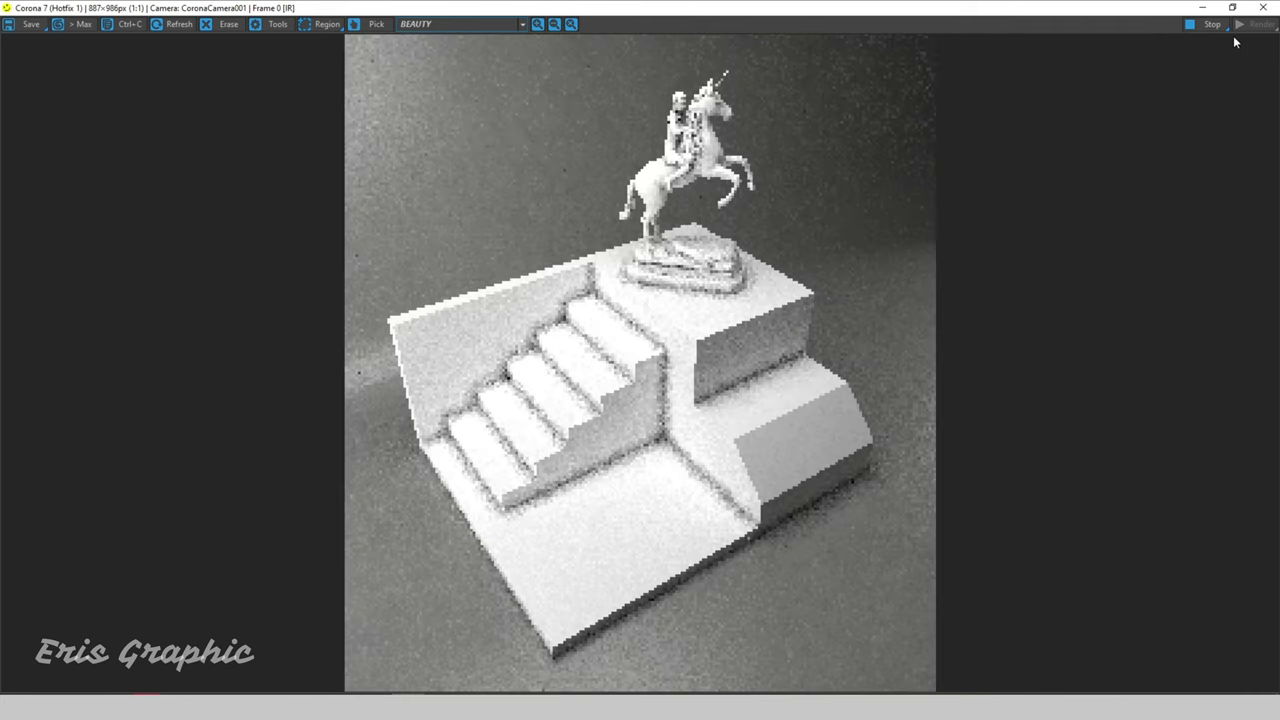
click(1232, 8)
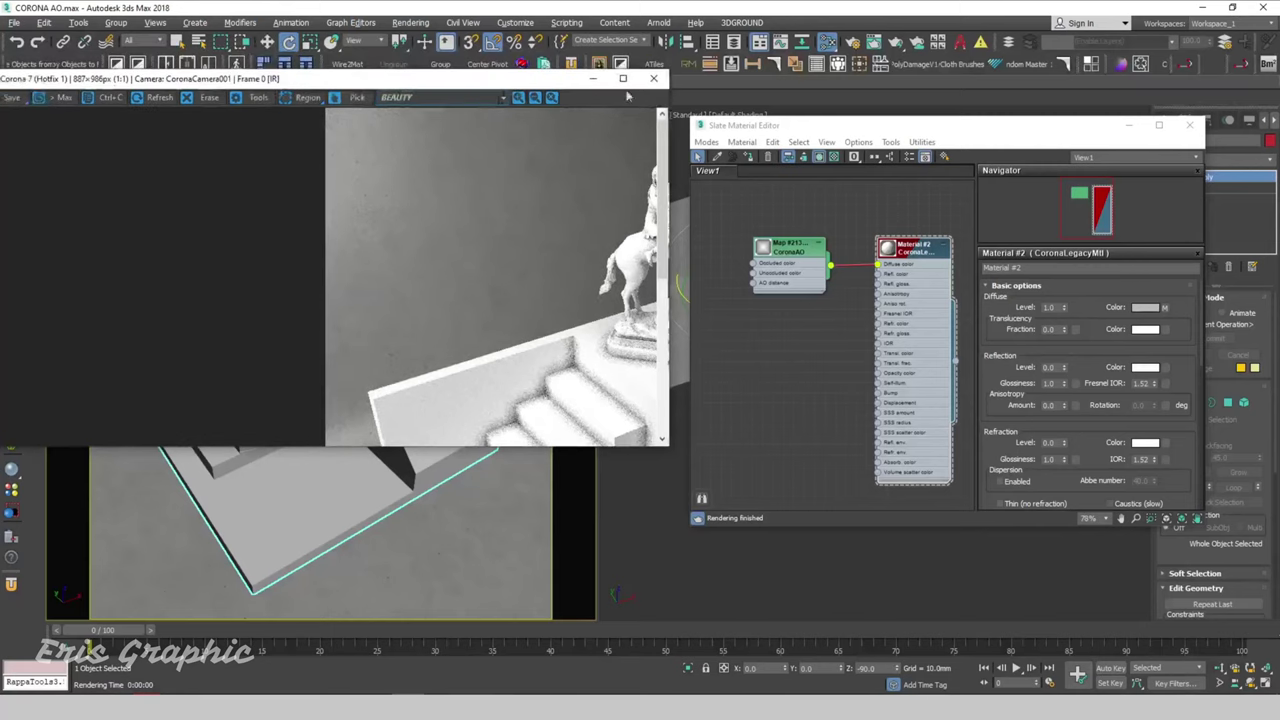
scroll(296, 180, up, 1)
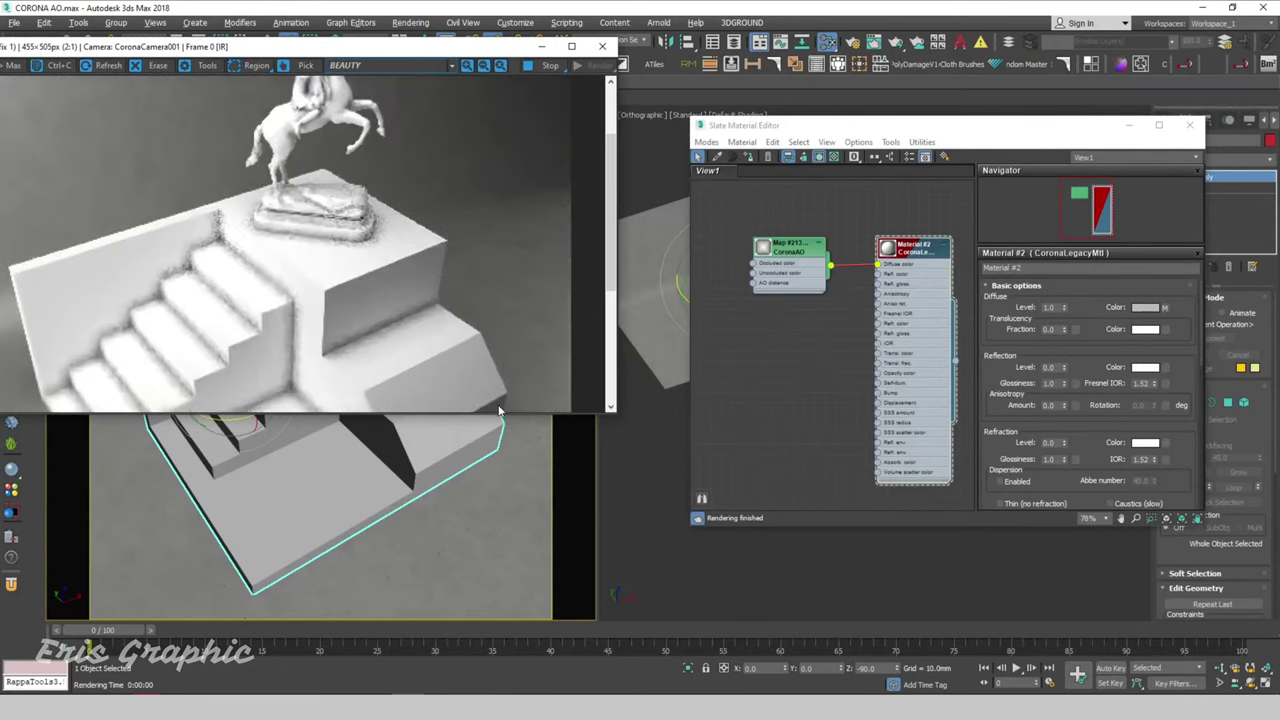
drag(522, 416, 524, 650)
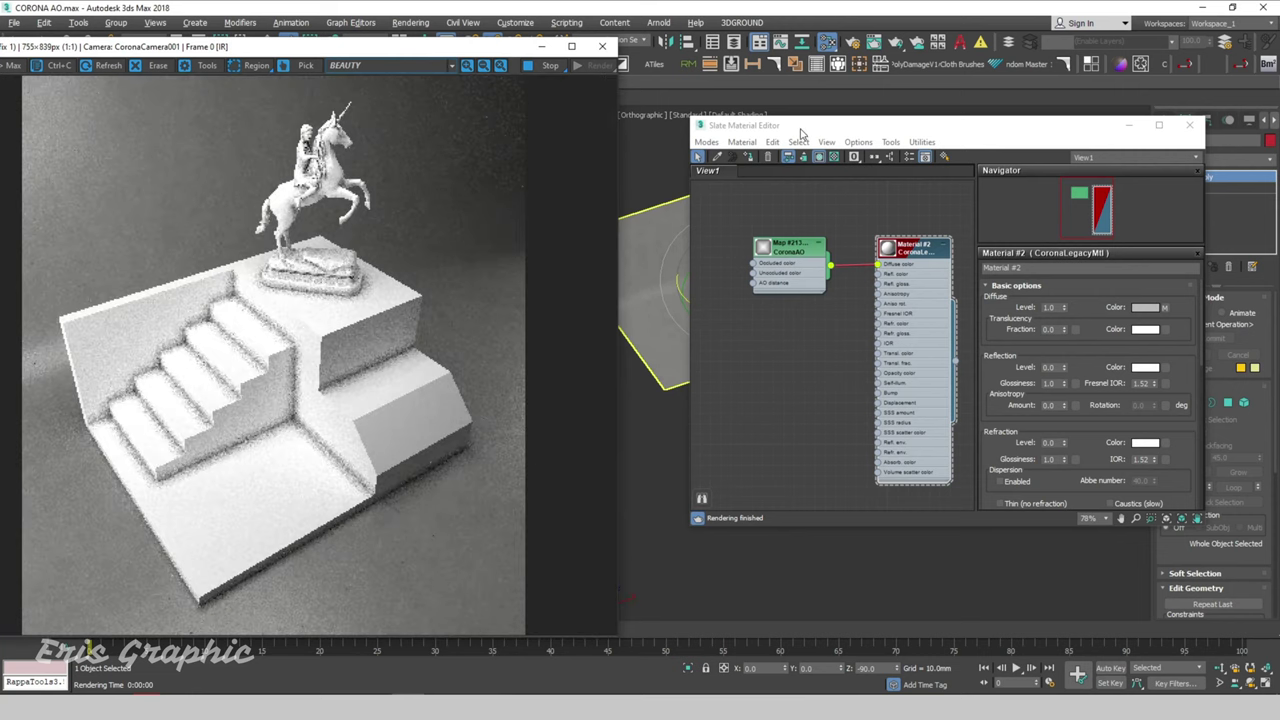
Open the CoronaAO map node's parameters in the Slate editor
drag(800, 126, 709, 103)
scroll(714, 254, up, 2)
scroll(708, 242, up, 1)
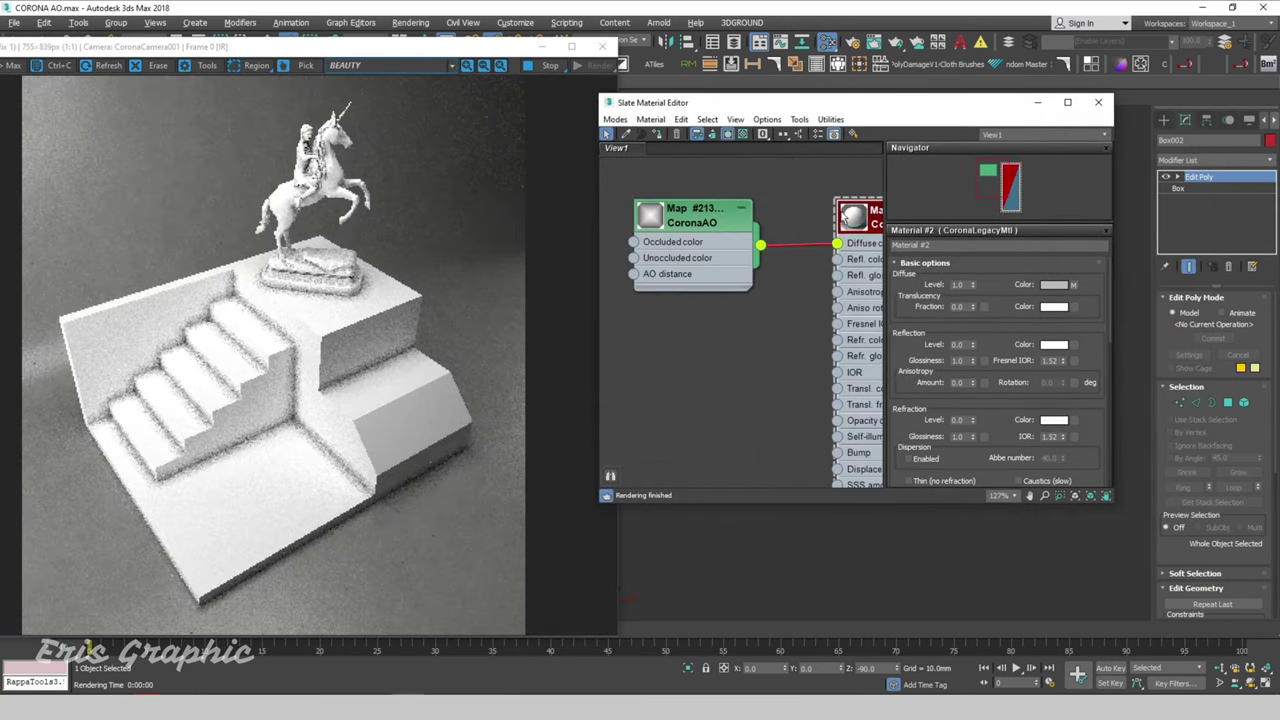
click(652, 226)
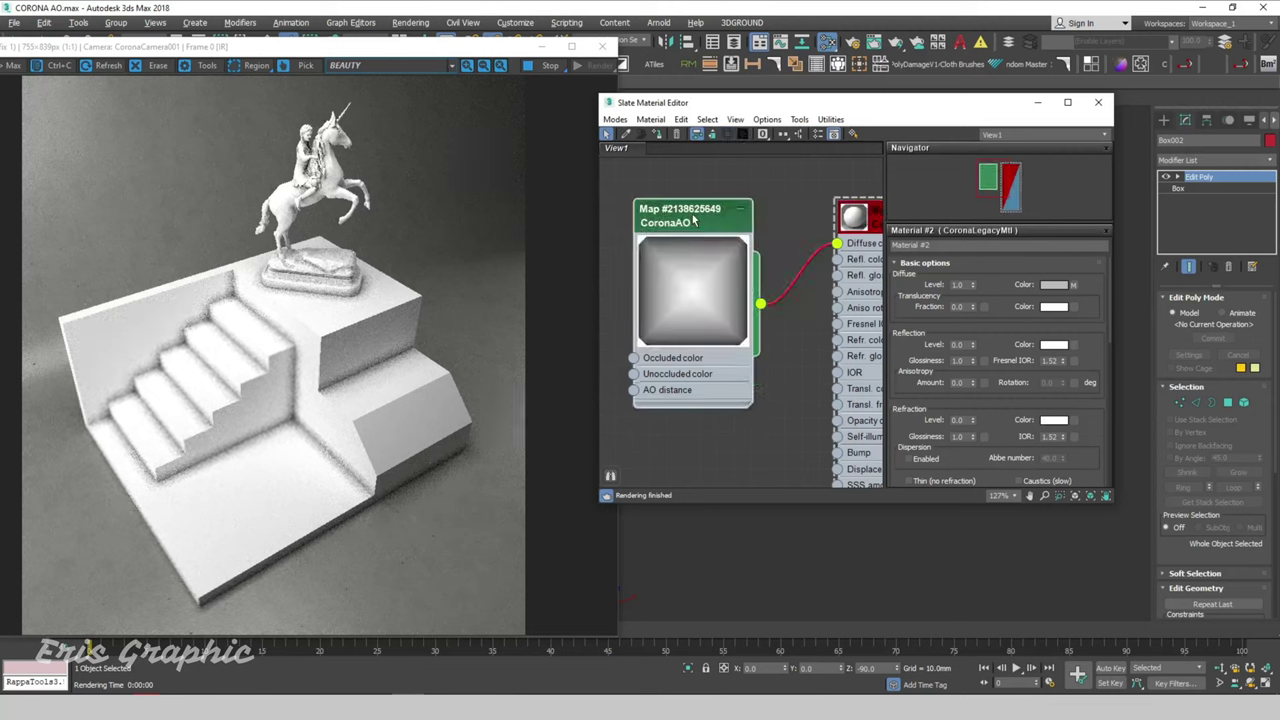
double_click(694, 216)
Set the CoronaAO occluded colour to a dark blue with Value around 148
click(983, 280)
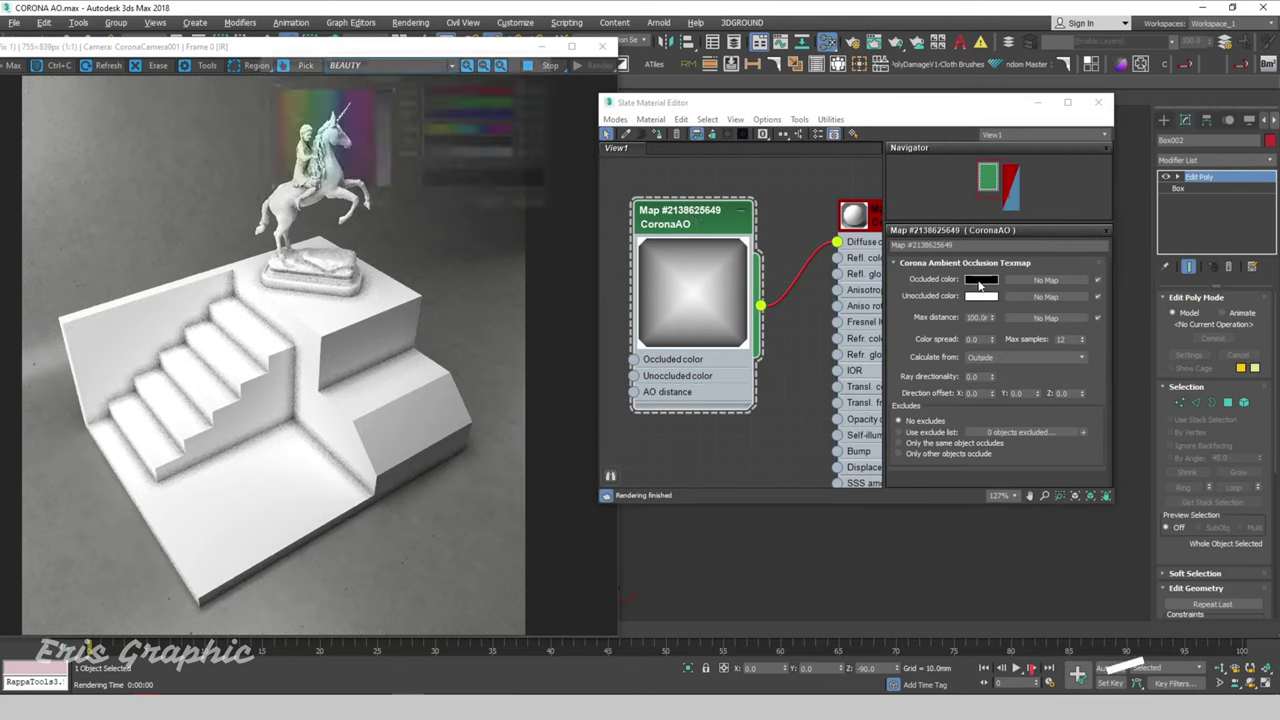
drag(440, 57, 740, 57)
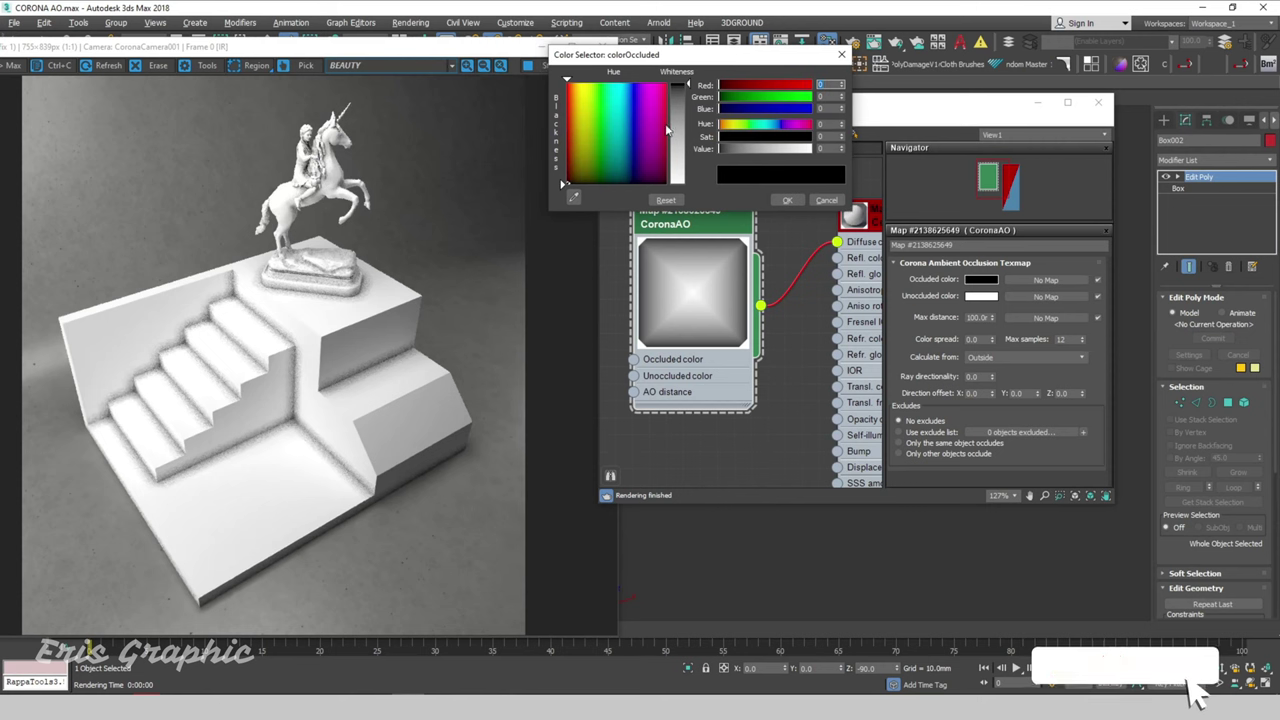
click(629, 100)
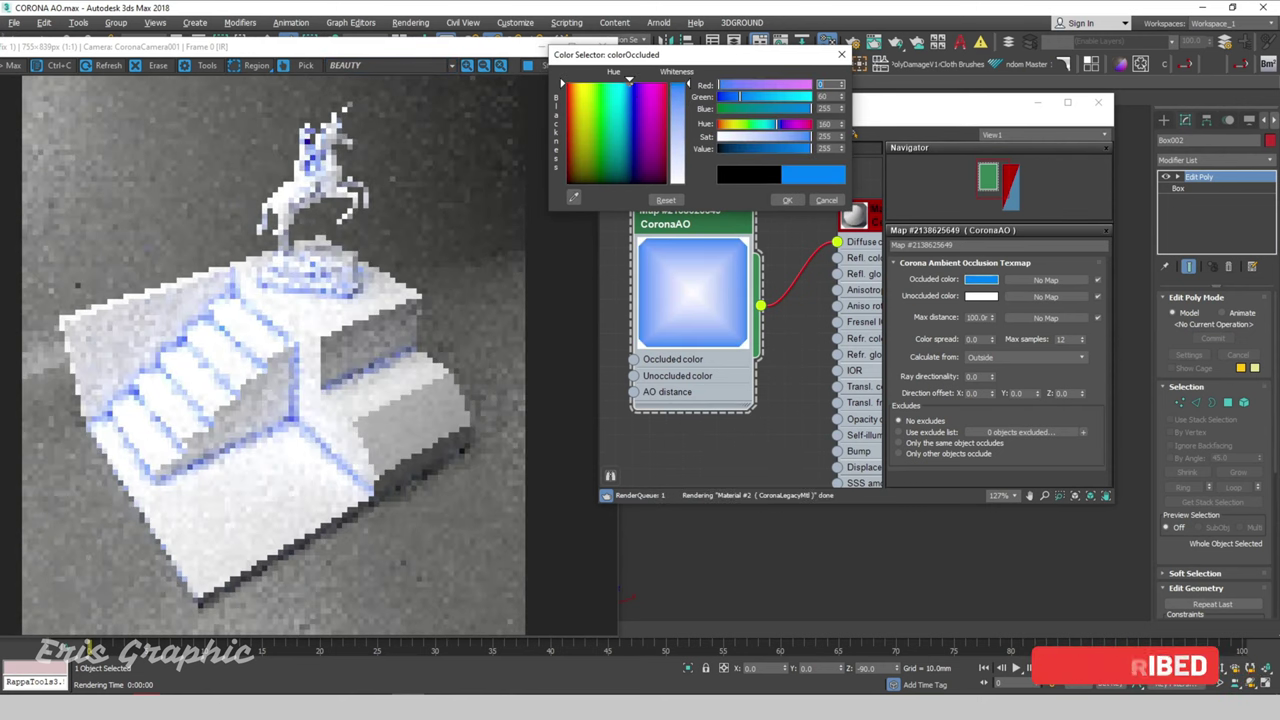
drag(810, 148, 781, 159)
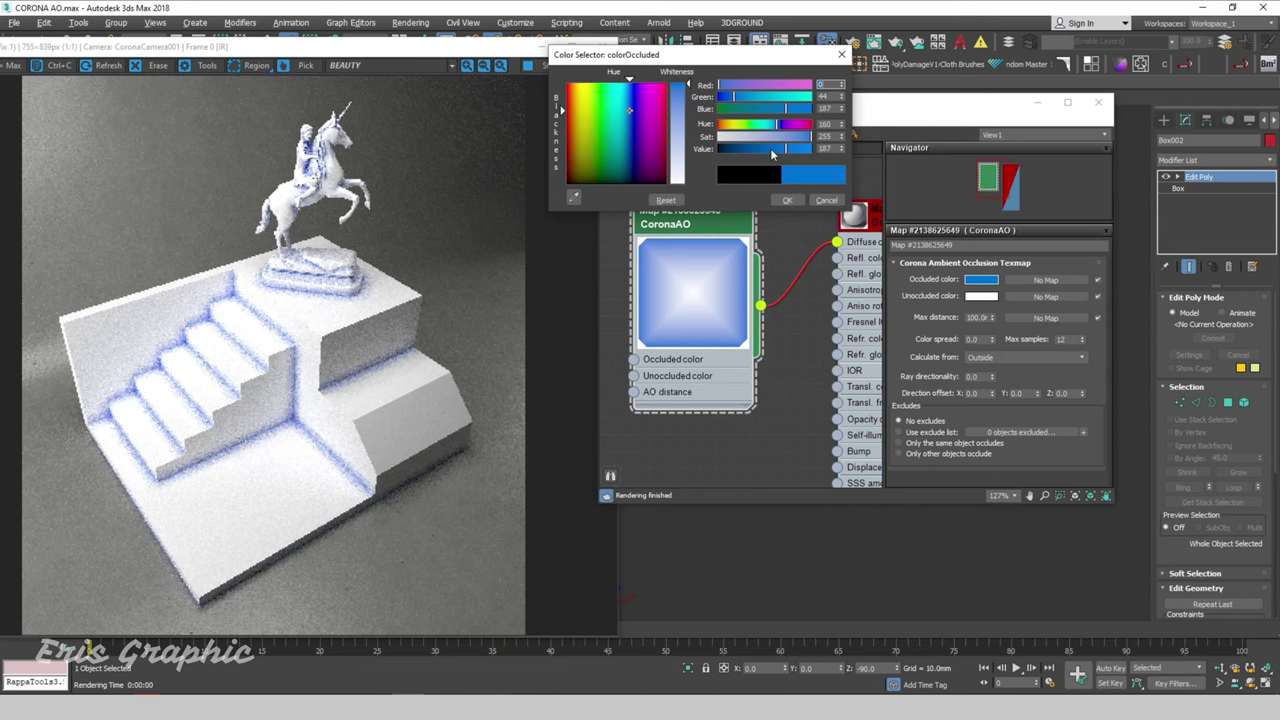
click(772, 152)
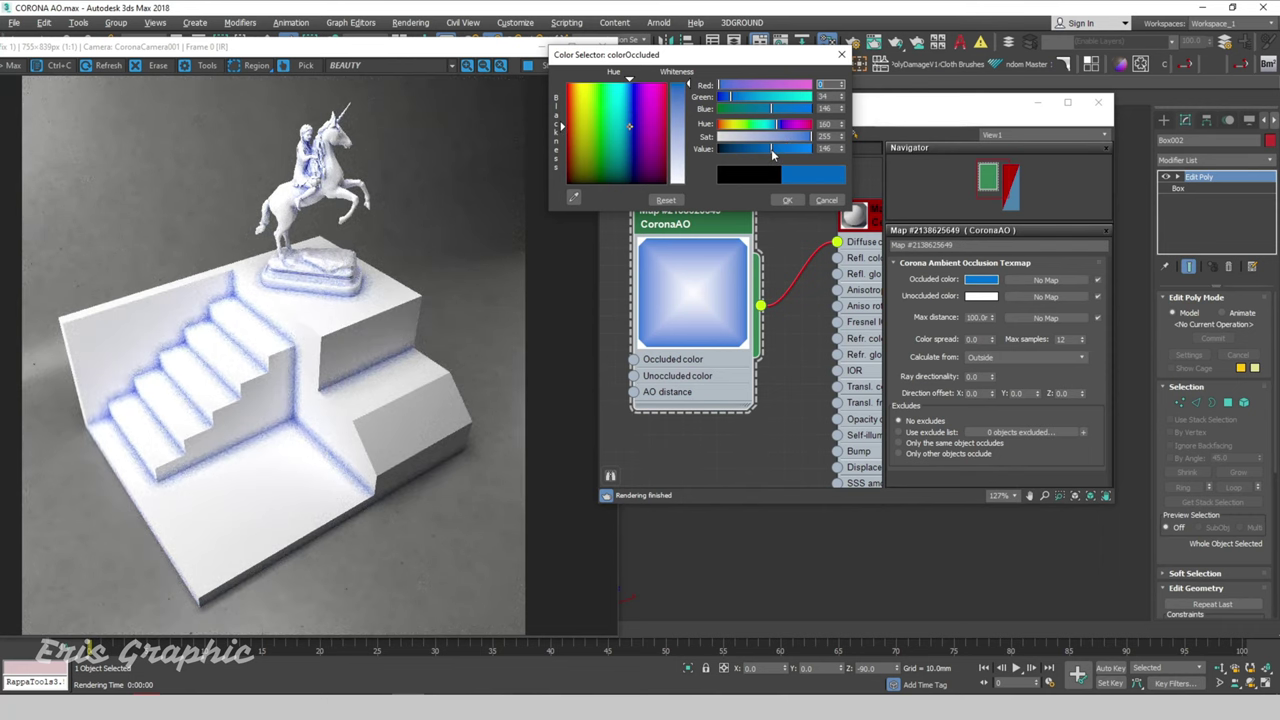
click(788, 201)
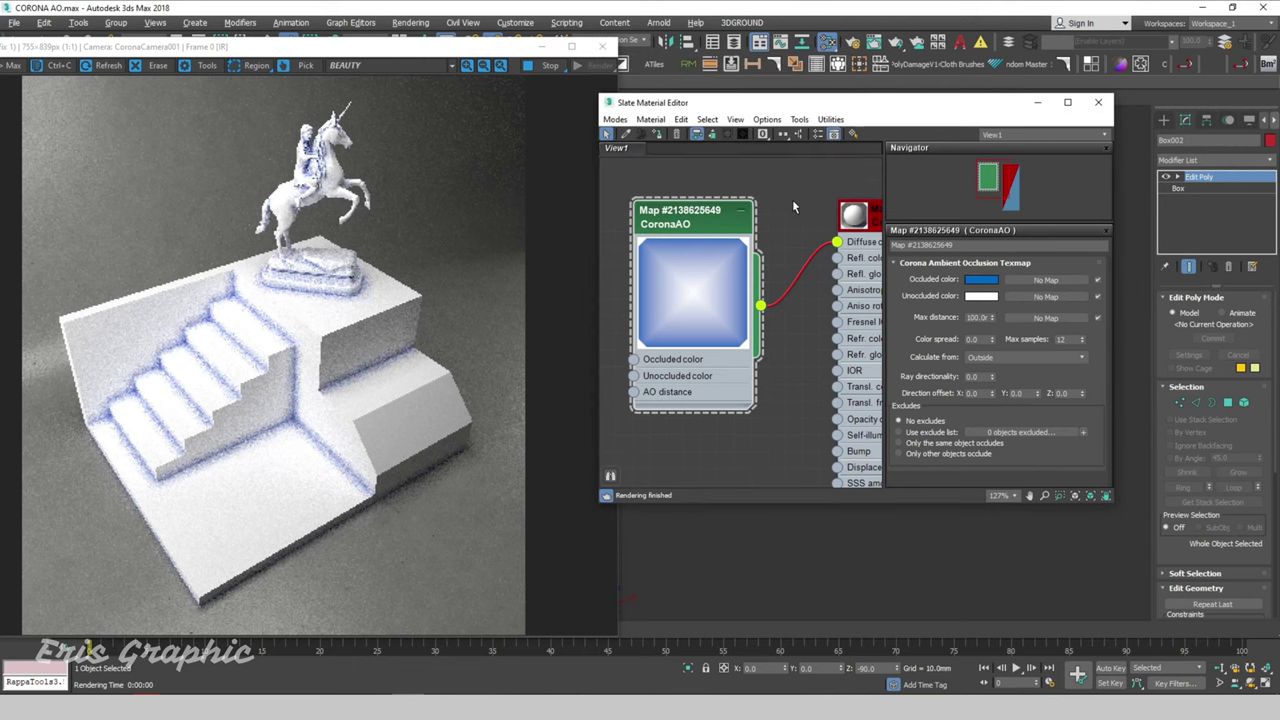
Change the CoronaAO Max distance from 10 mm to 20.0mm and review the render
click(393, 195)
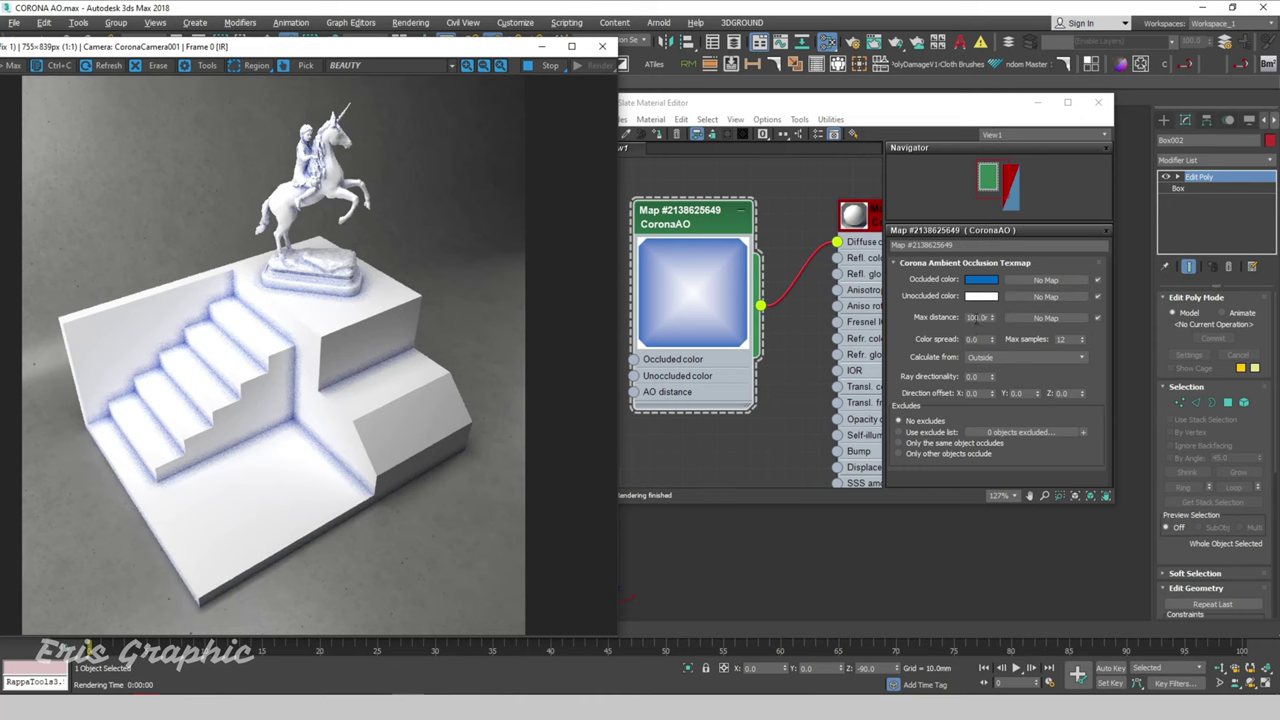
click(975, 317)
double_click(975, 317)
text(10)
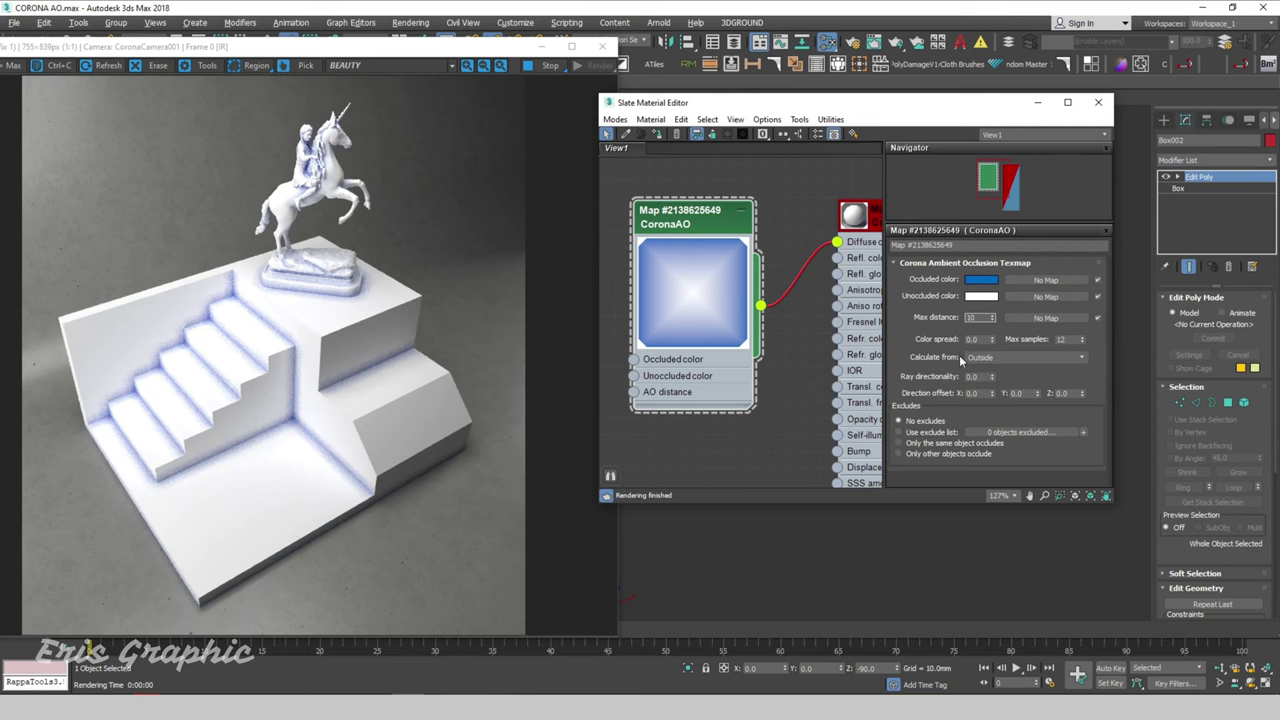
key(Tab)
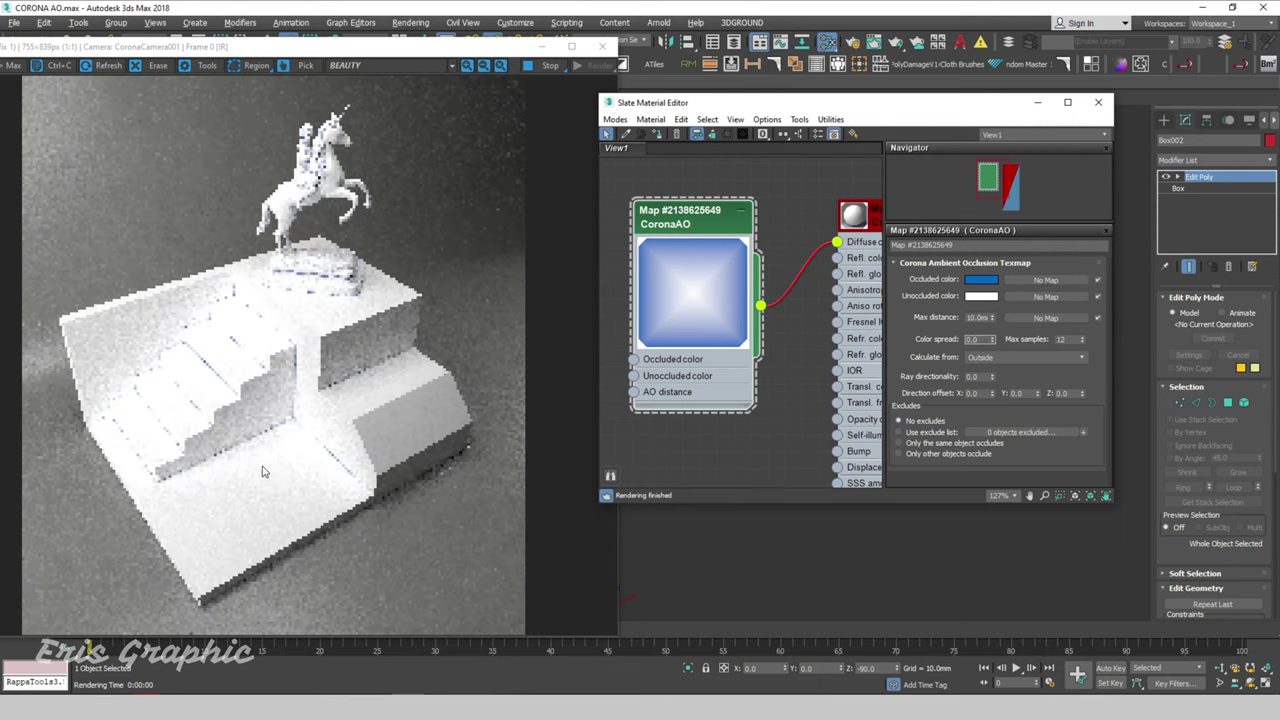
scroll(322, 280, up, 2)
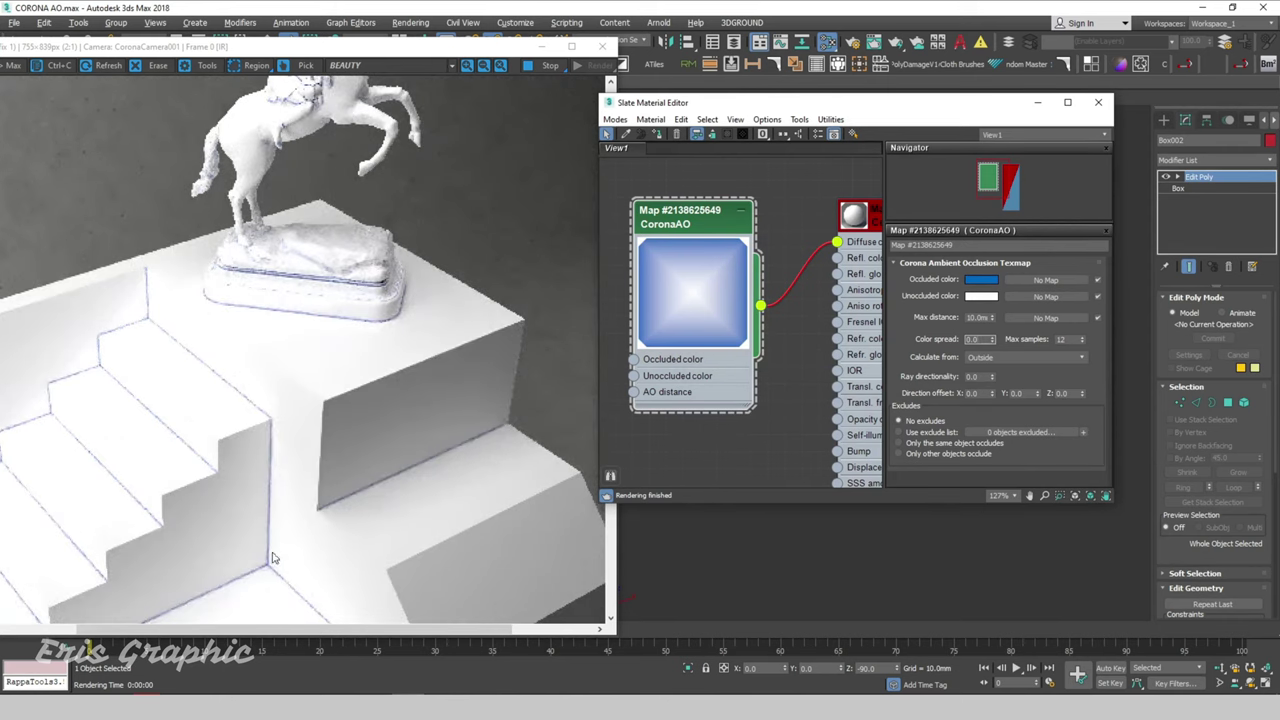
scroll(297, 378, down, 2)
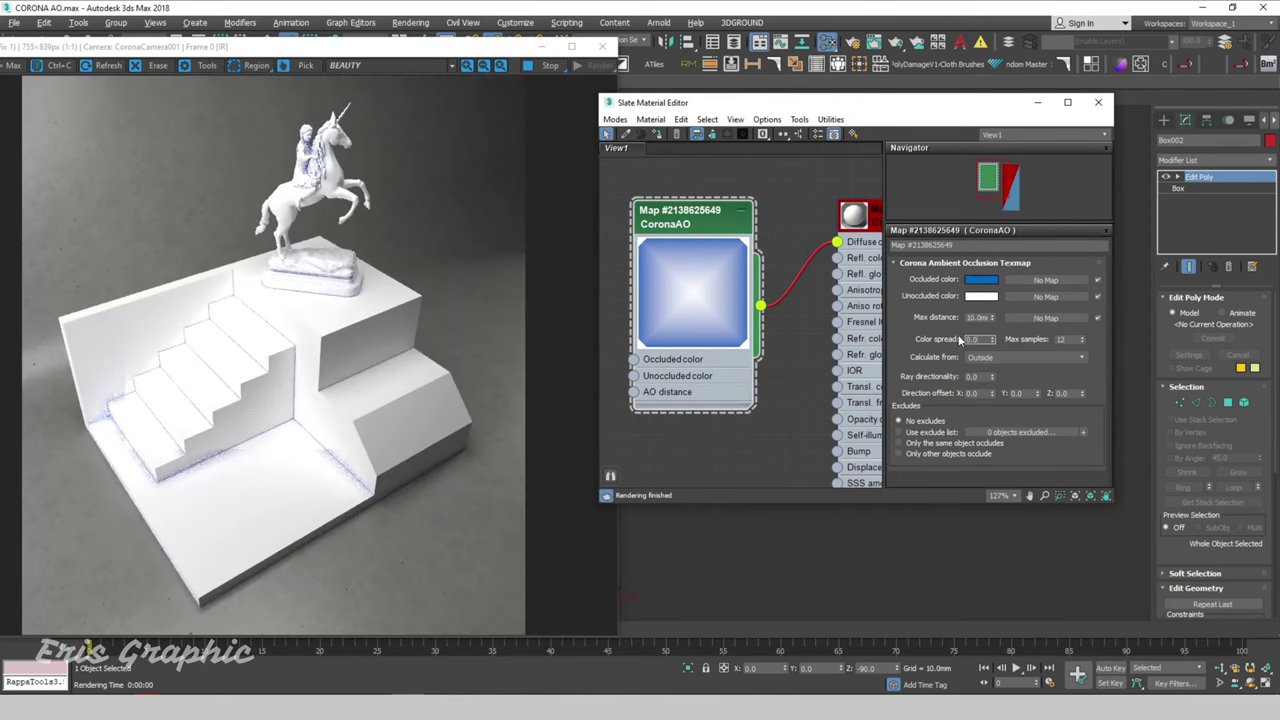
double_click(978, 317)
text(0)
key(Return)
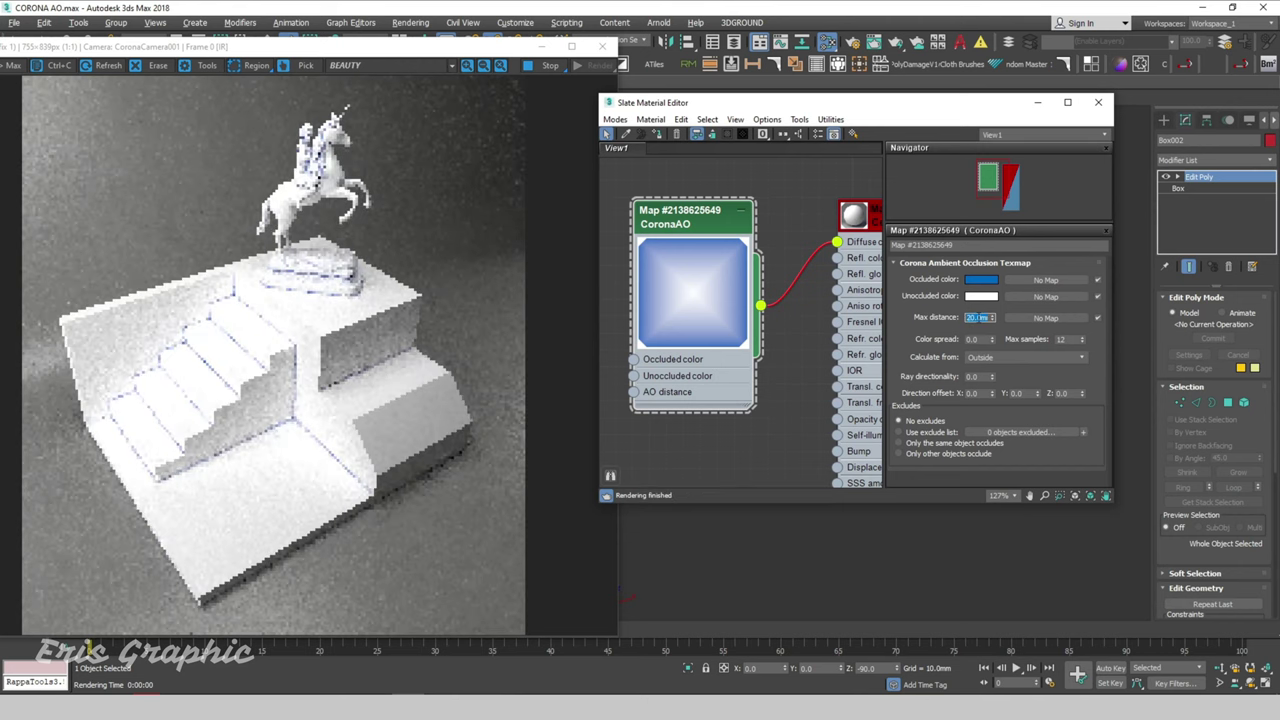
scroll(335, 470, up, 2)
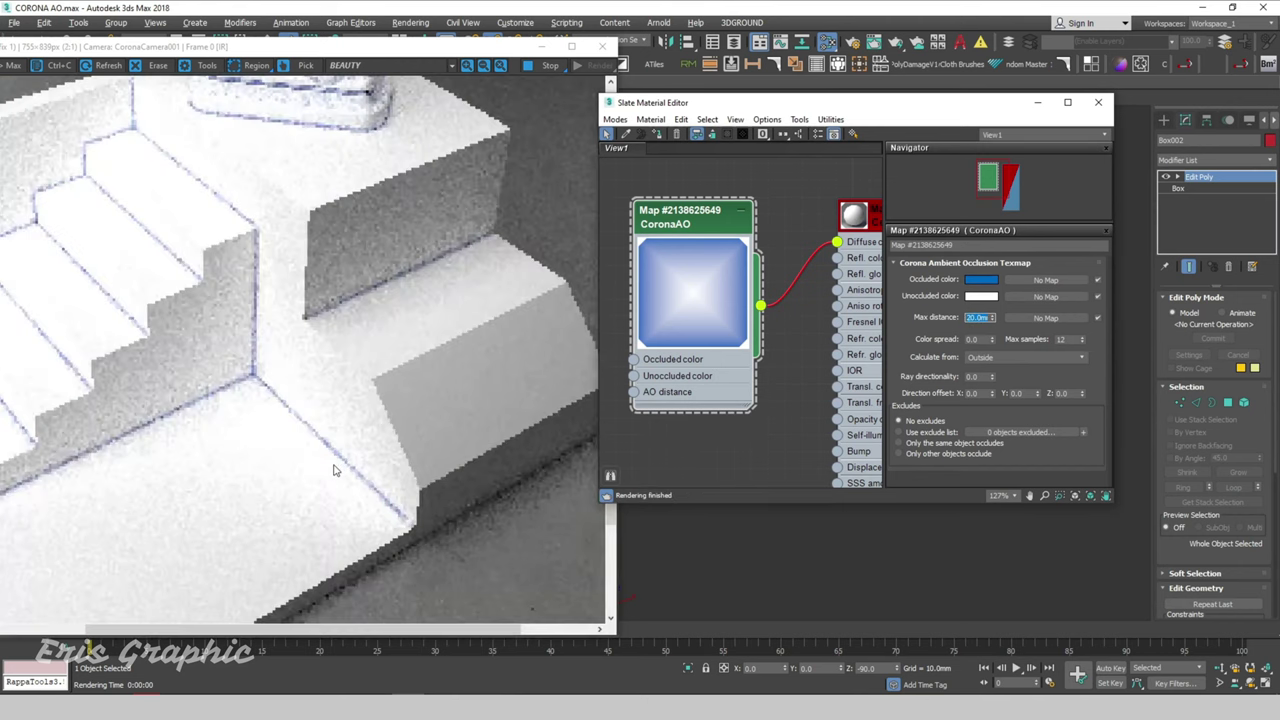
scroll(335, 470, down, 2)
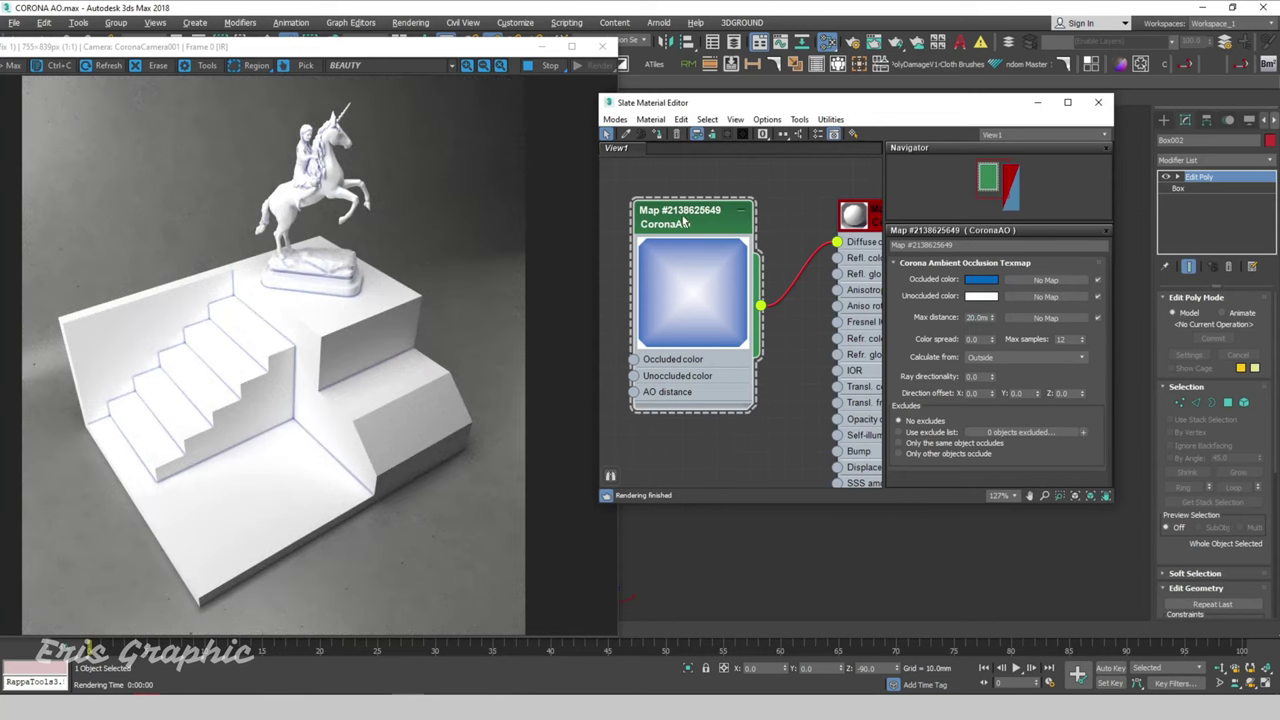
Try a CoronaAO Color spread of 1.0, then reset it to 0.0
drag(697, 230, 714, 213)
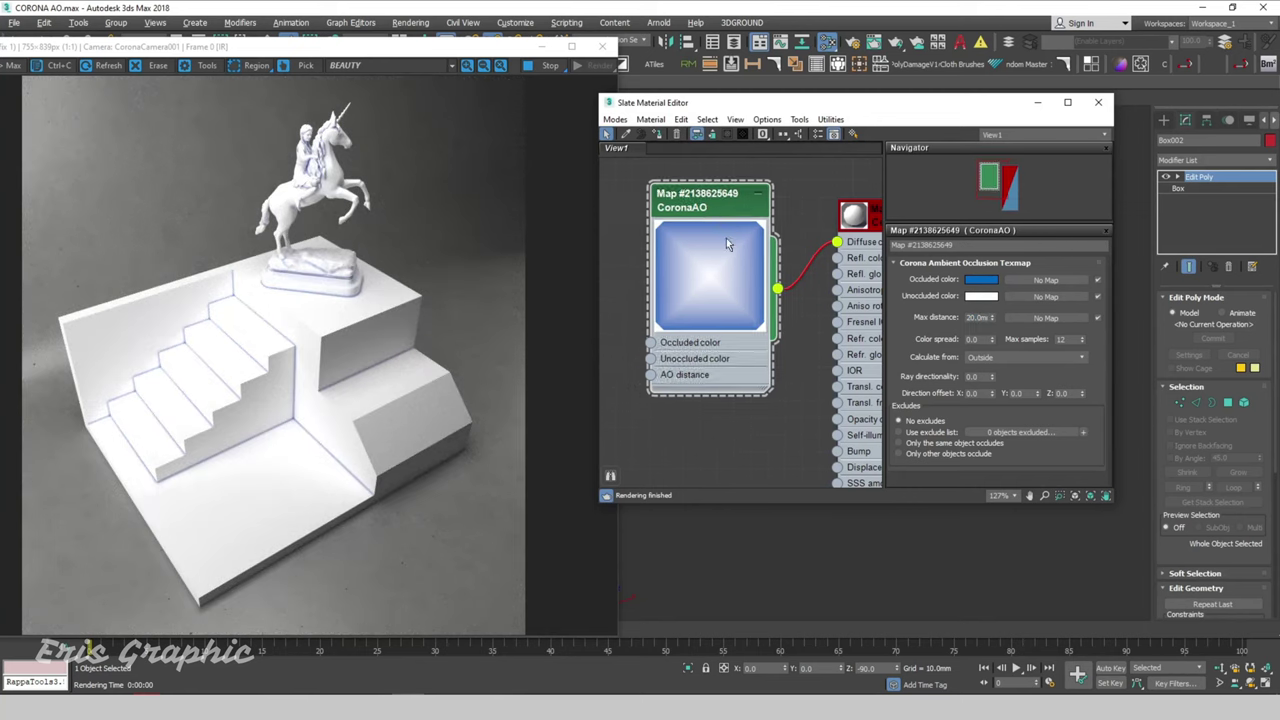
click(972, 339)
text(1)
key(Return)
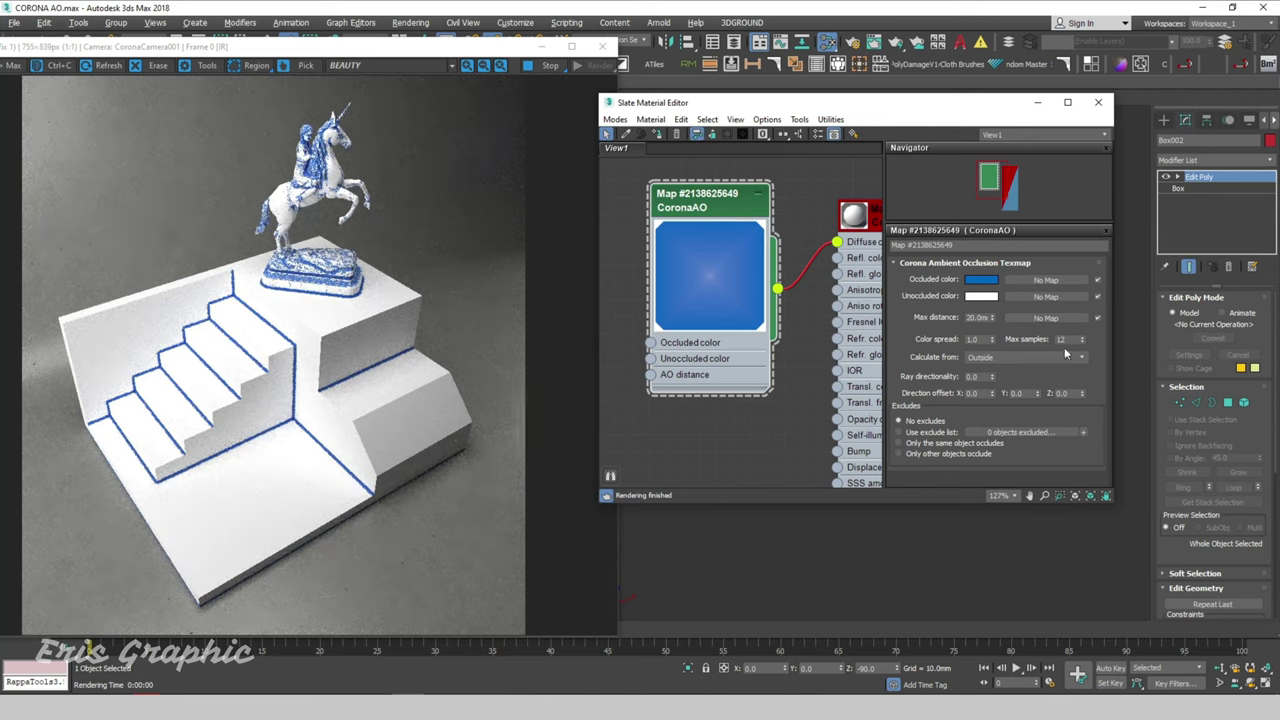
click(993, 341)
double_click(973, 339)
text(0)
key(Return)
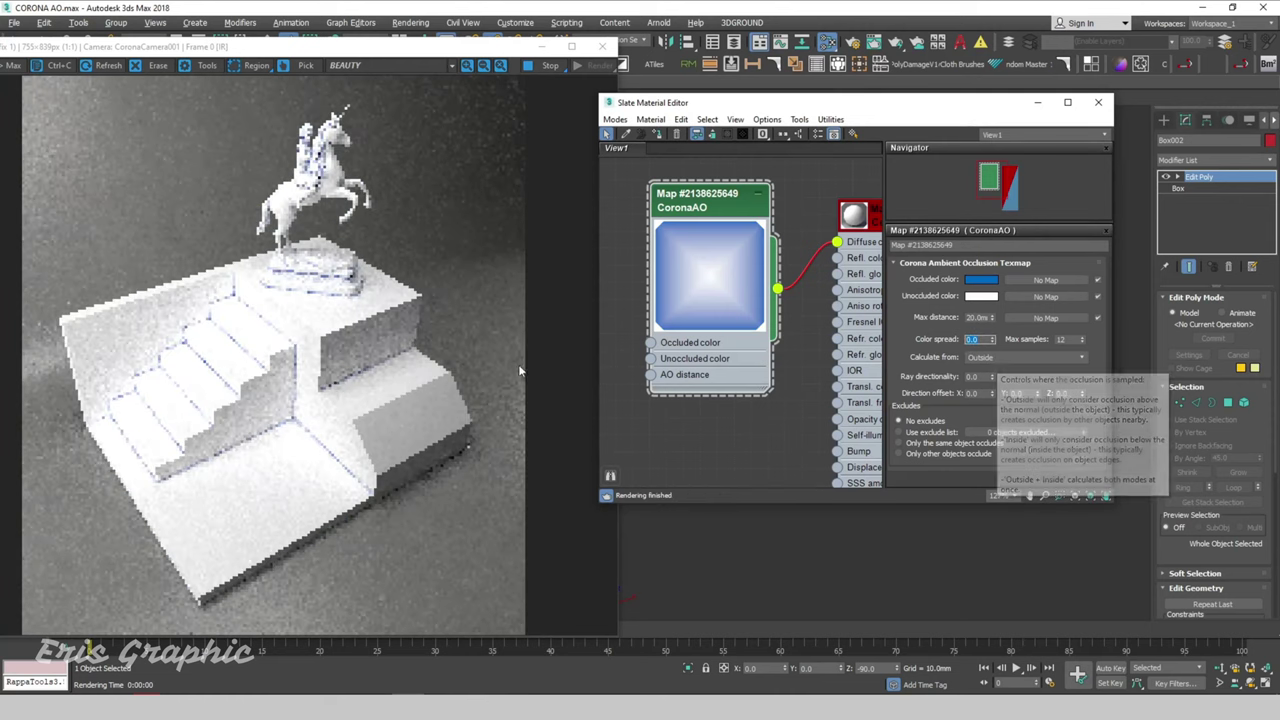
click(988, 358)
Cycle Calculate from through Inside and Outside, ending on Outside + Inside
click(976, 378)
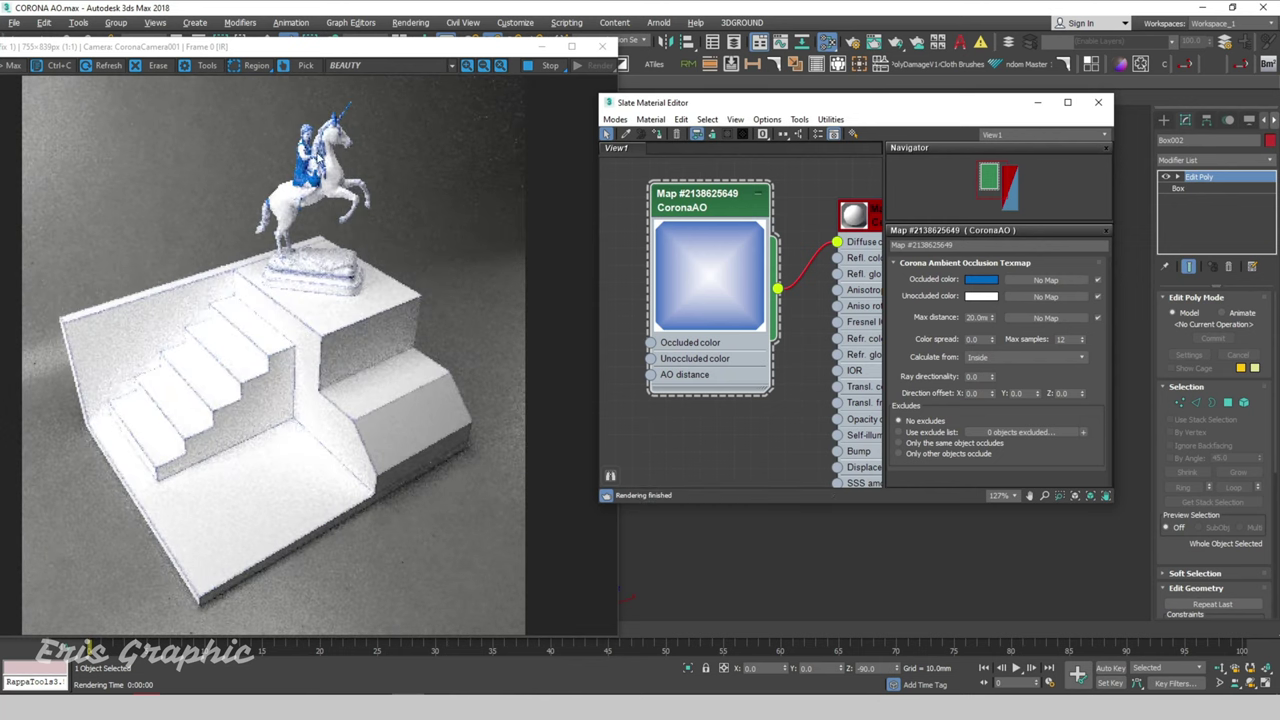
scroll(338, 400, up, 1)
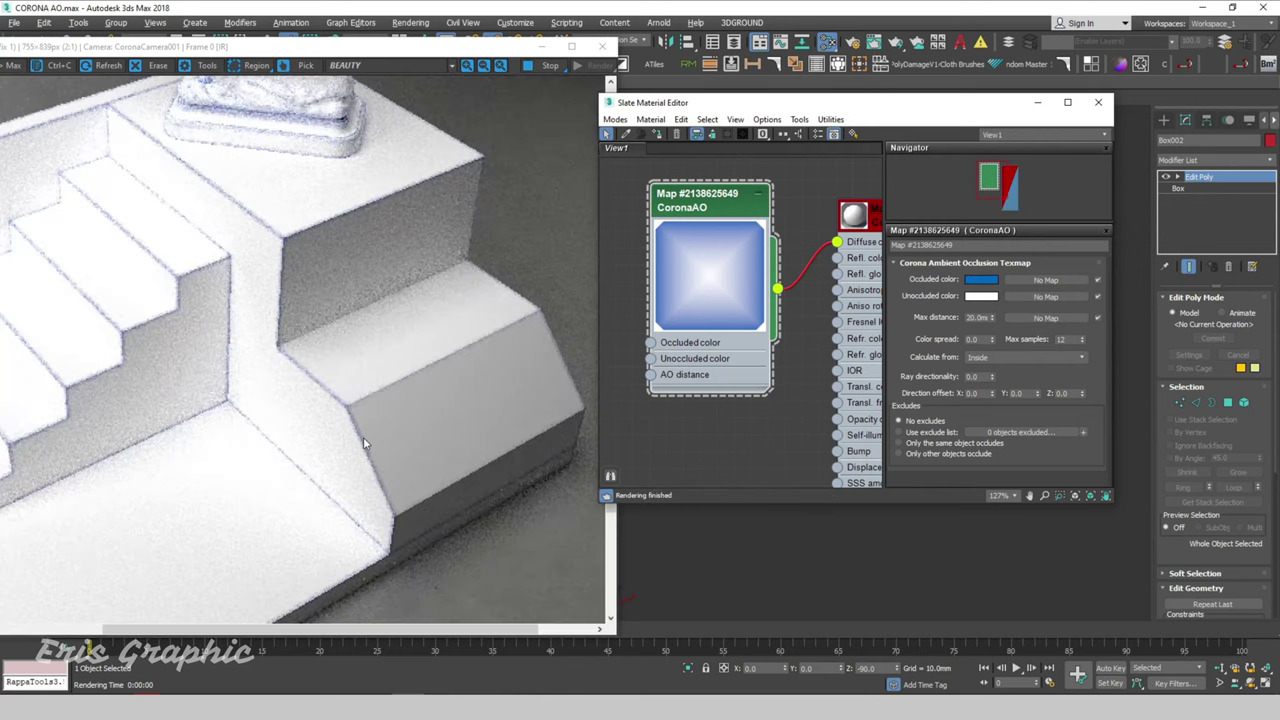
drag(280, 403, 480, 358)
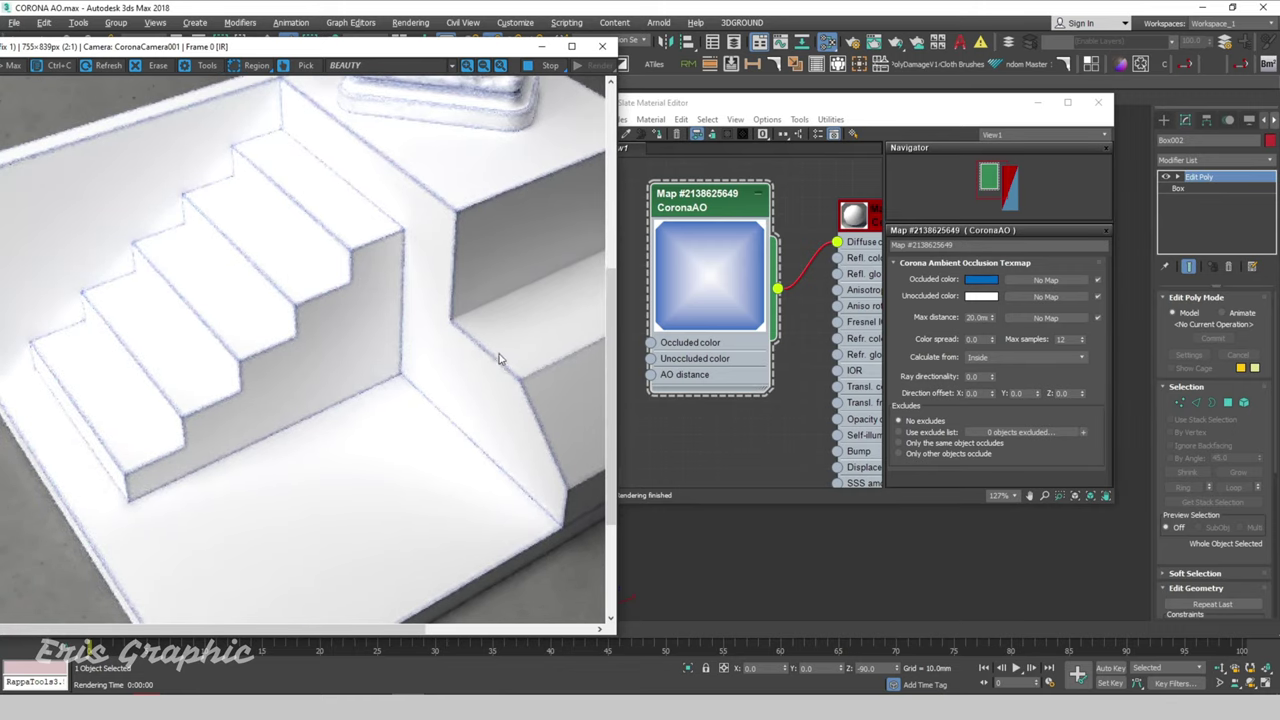
click(998, 361)
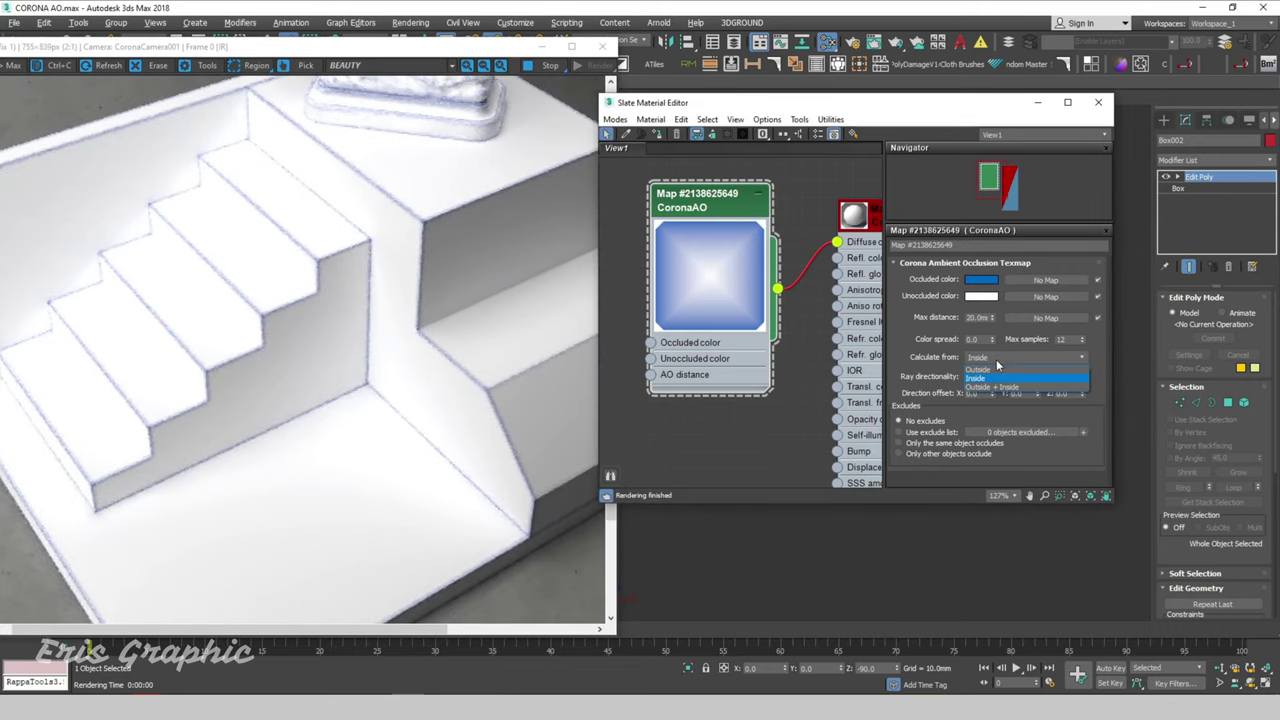
click(989, 376)
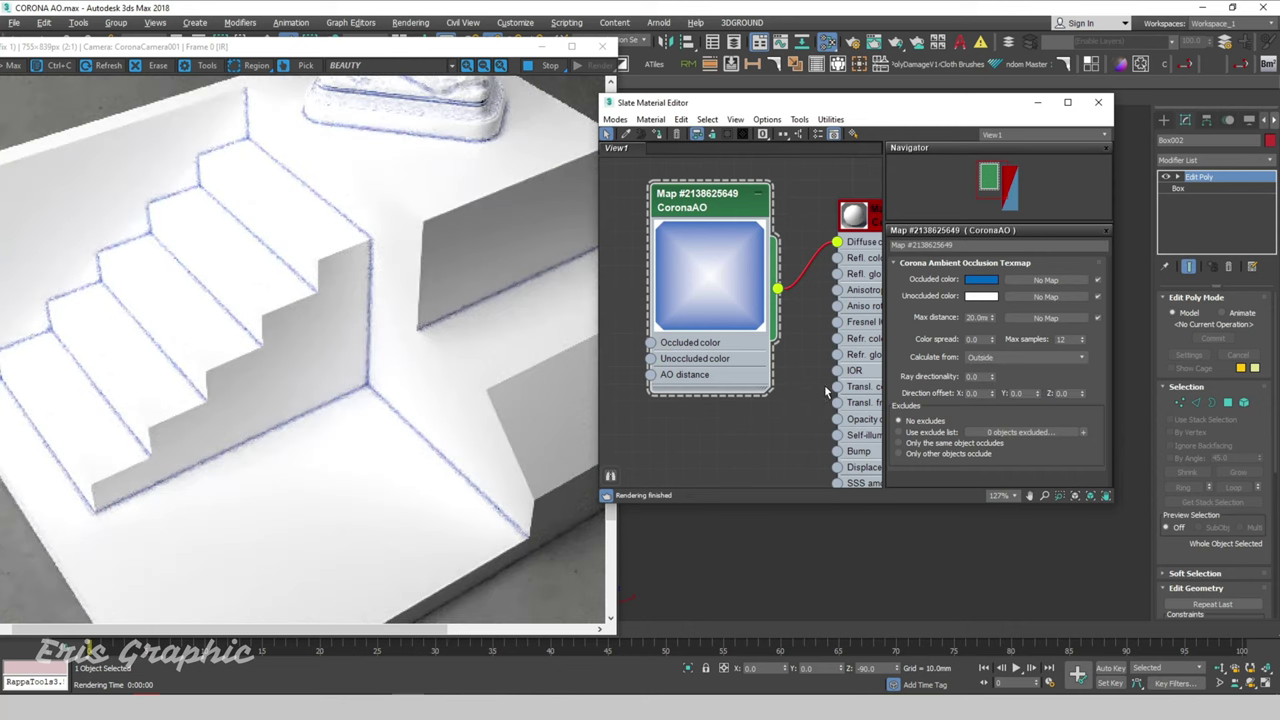
click(998, 358)
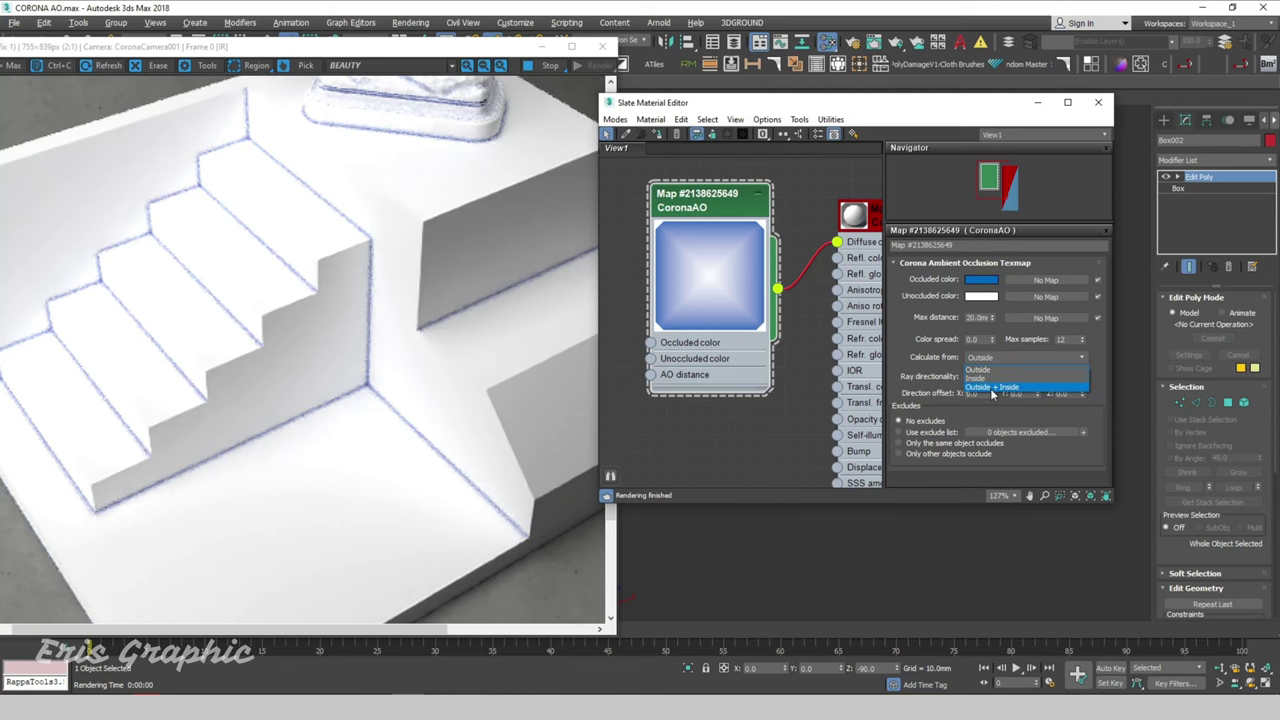
click(992, 392)
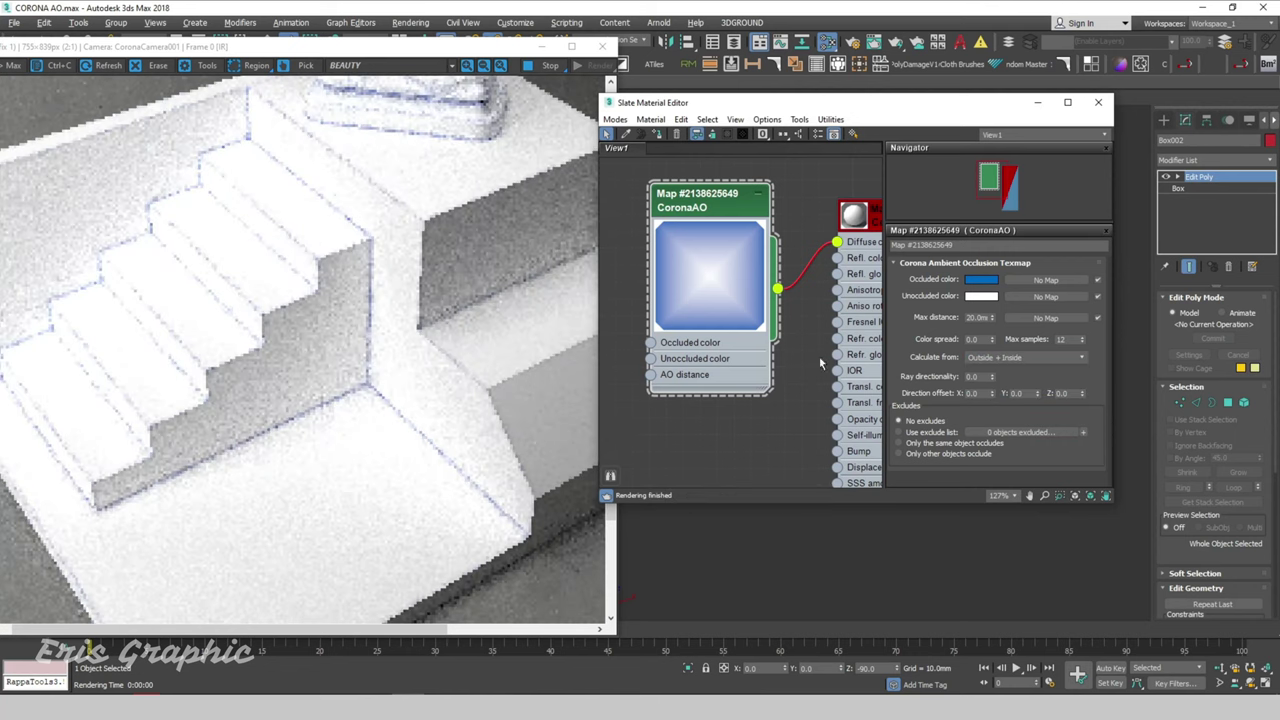
scroll(273, 302, down, 1)
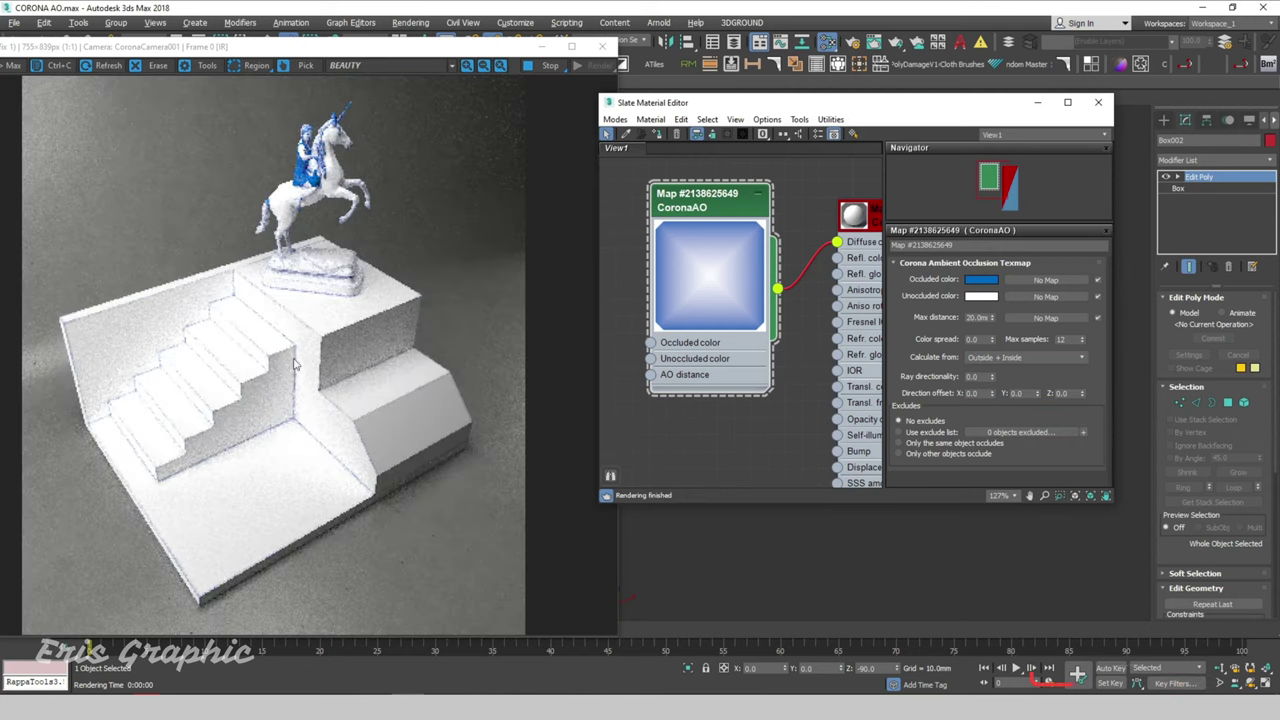
scroll(300, 195, up, 1)
scroll(300, 195, down, 1)
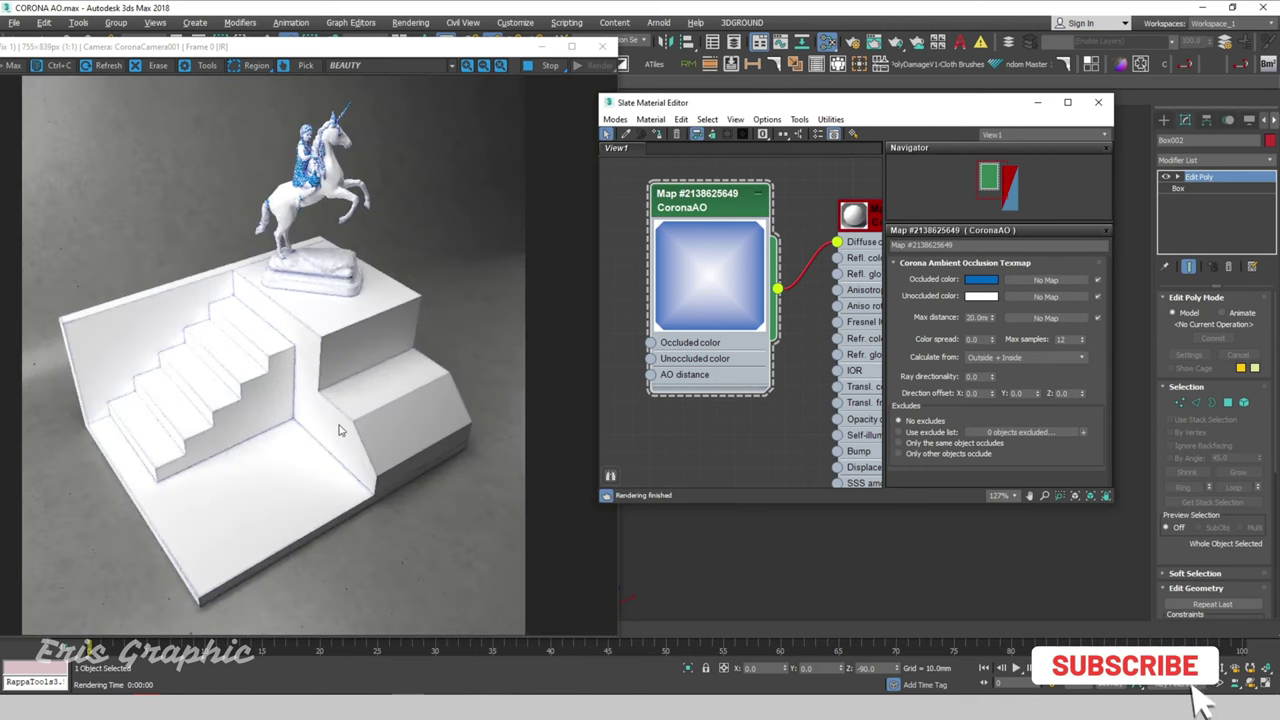
scroll(335, 420, up, 1)
scroll(337, 410, down, 1)
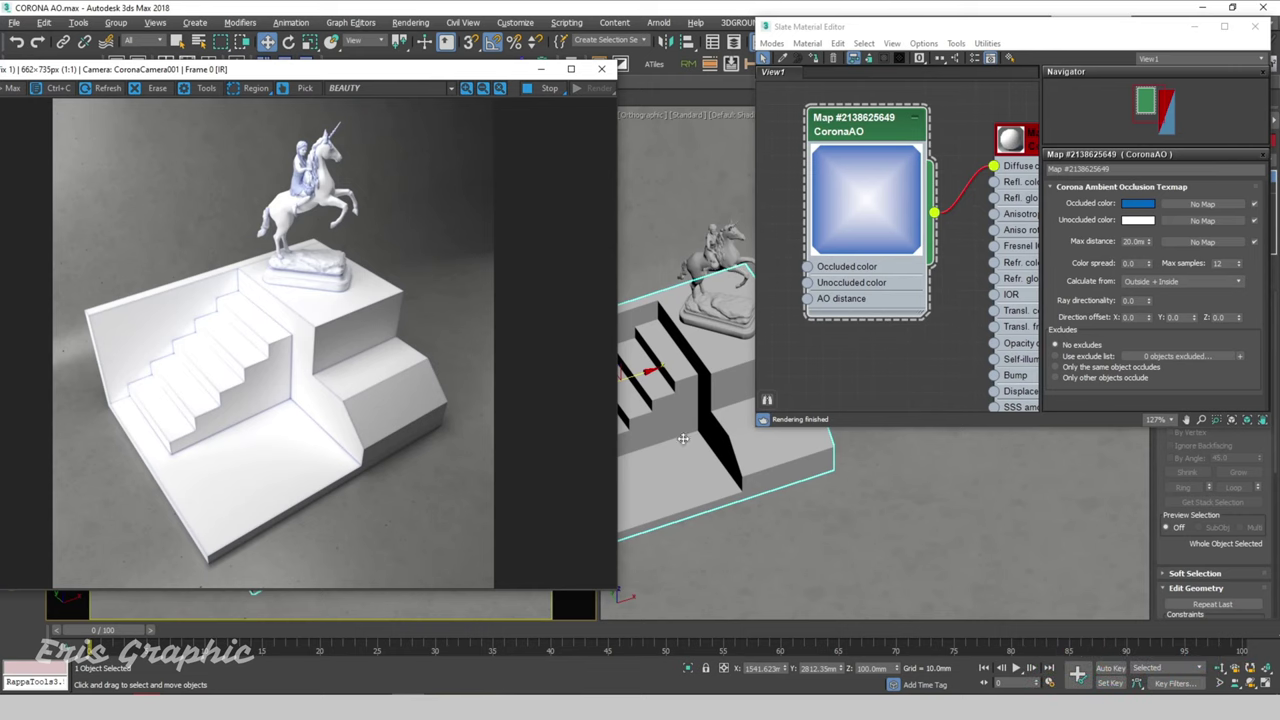
mouse_move(948, 453)
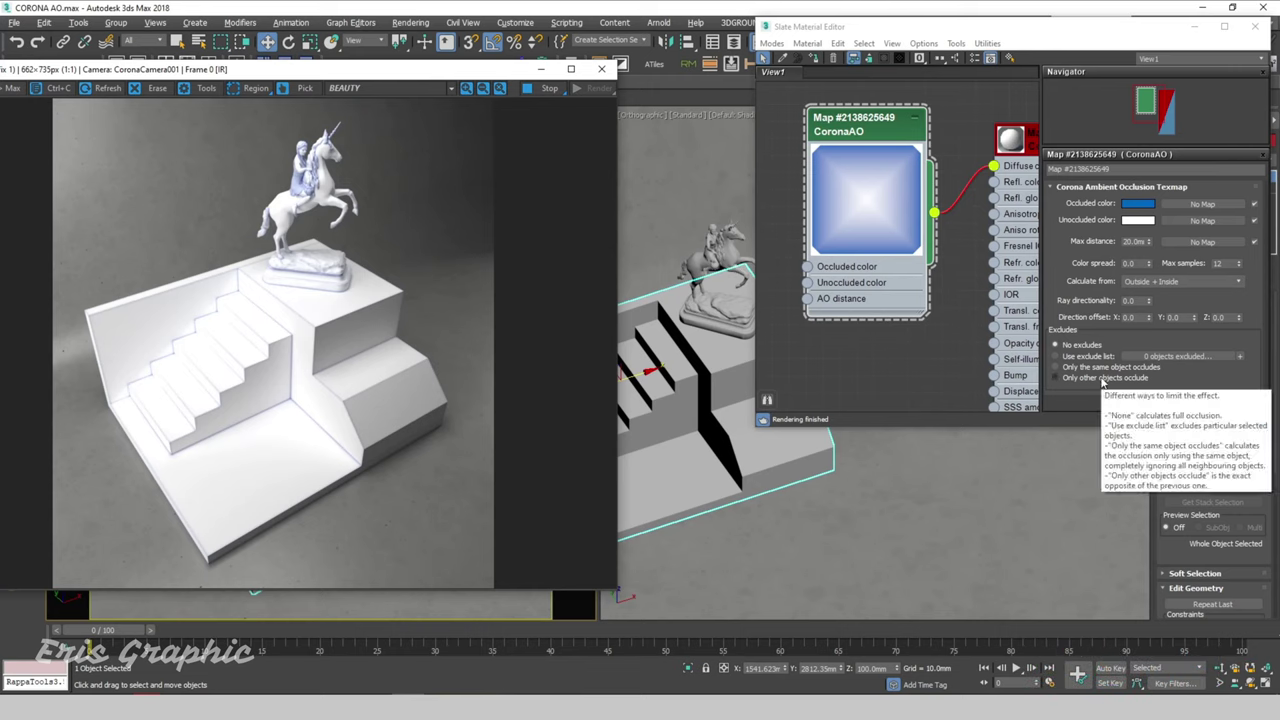
Set Excludes to Only other objects occlude and raise Max distance to 50.0mm
click(1103, 379)
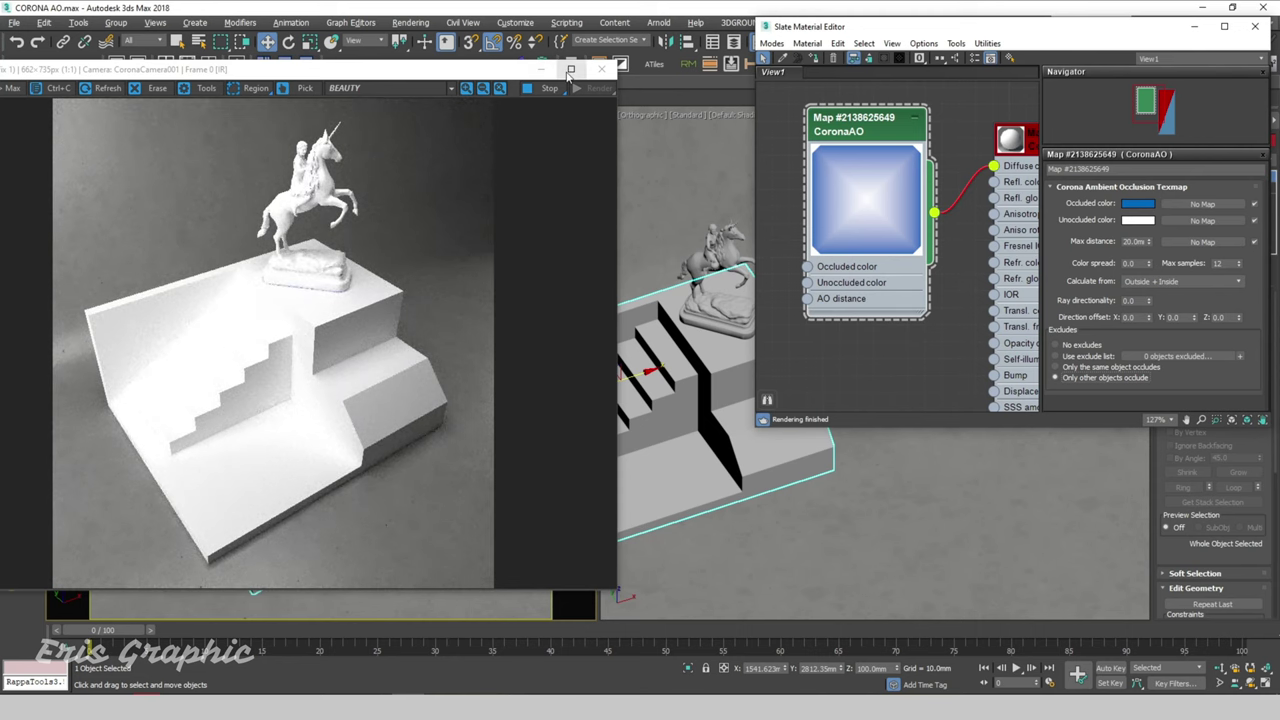
scroll(323, 294, up, 1)
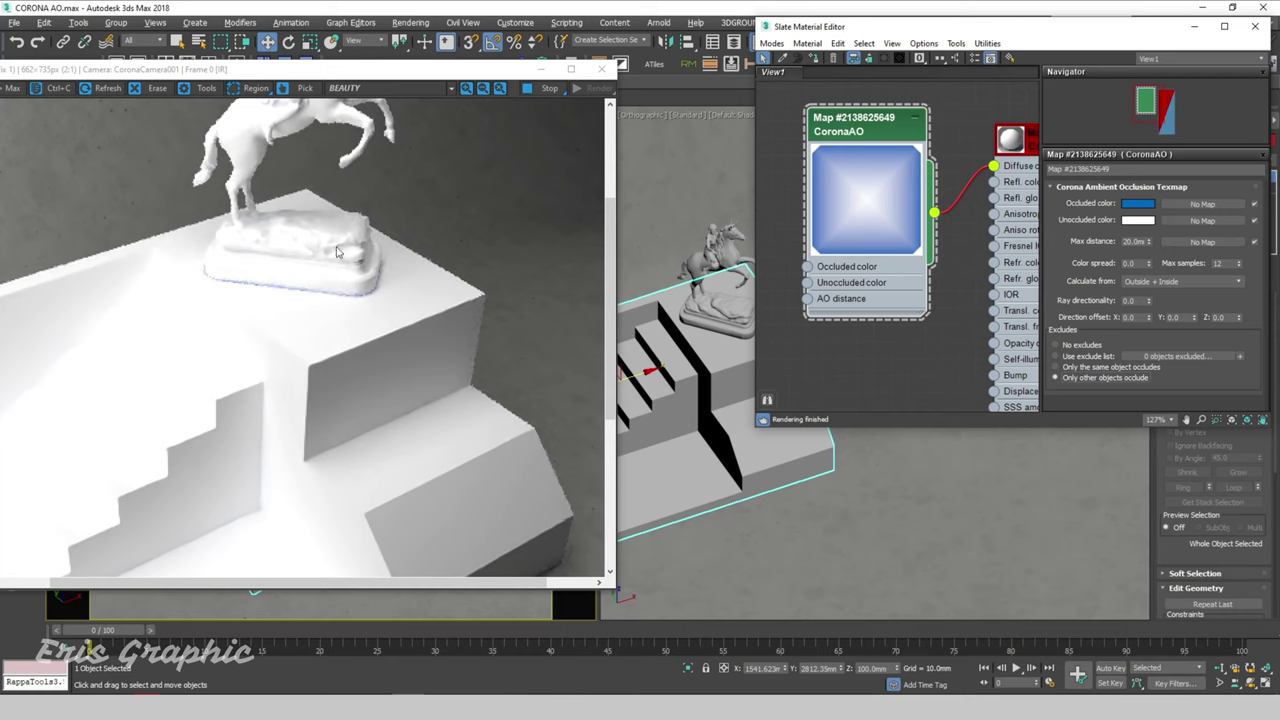
scroll(337, 252, down, 1)
scroll(314, 480, up, 1)
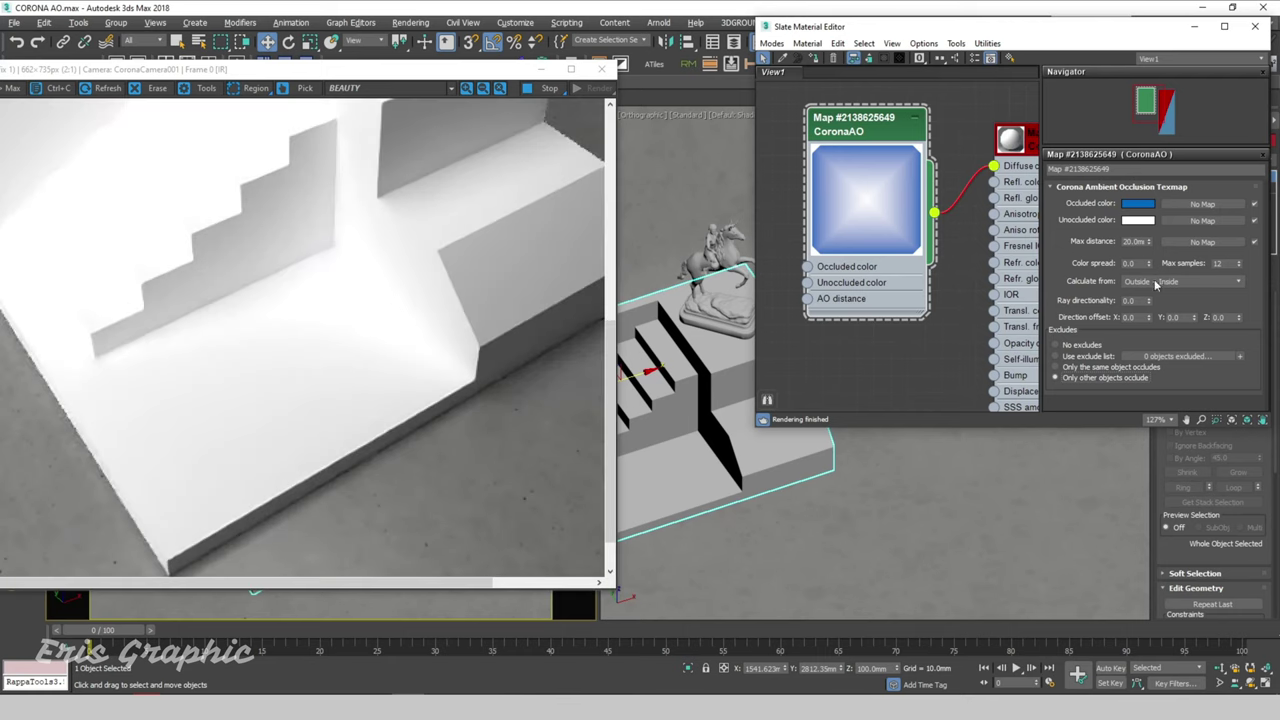
double_click(1131, 242)
text(50)
key(Return)
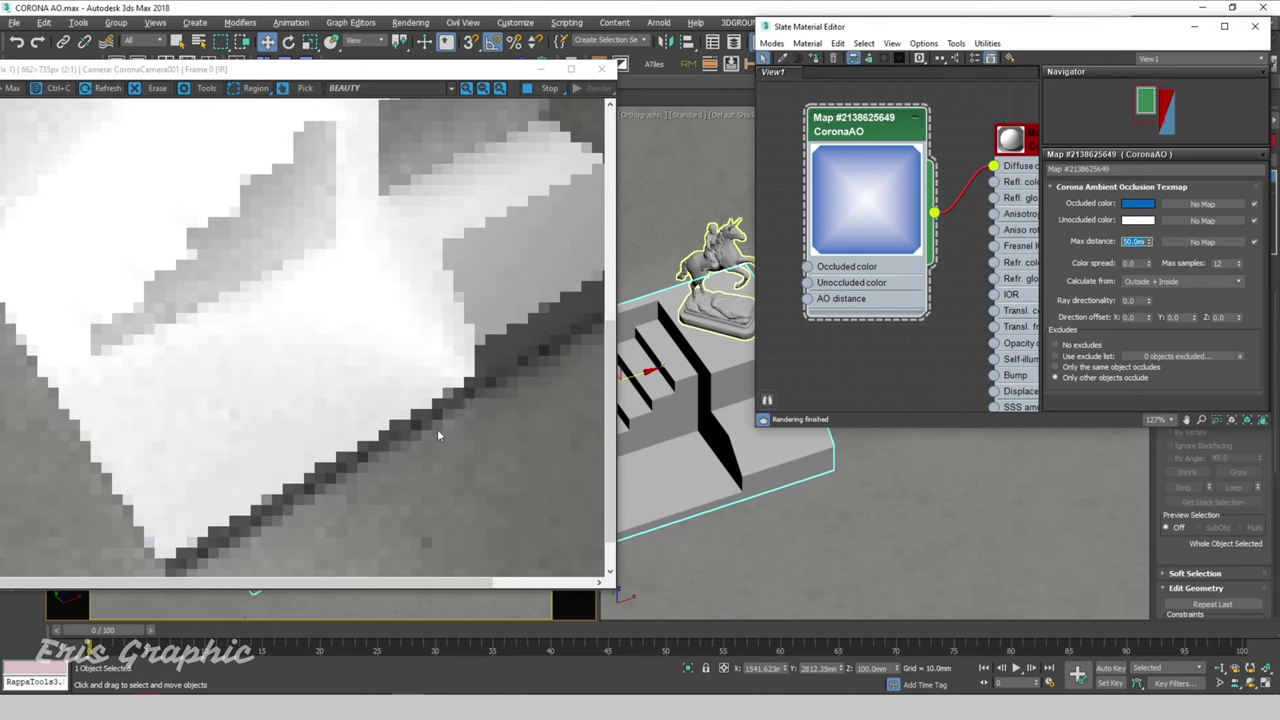
Switch the CoronaAO Excludes option to Only the same object occludes
scroll(437, 429, down, 1)
scroll(321, 278, up, 1)
scroll(290, 314, up, 2)
scroll(286, 330, down, 1)
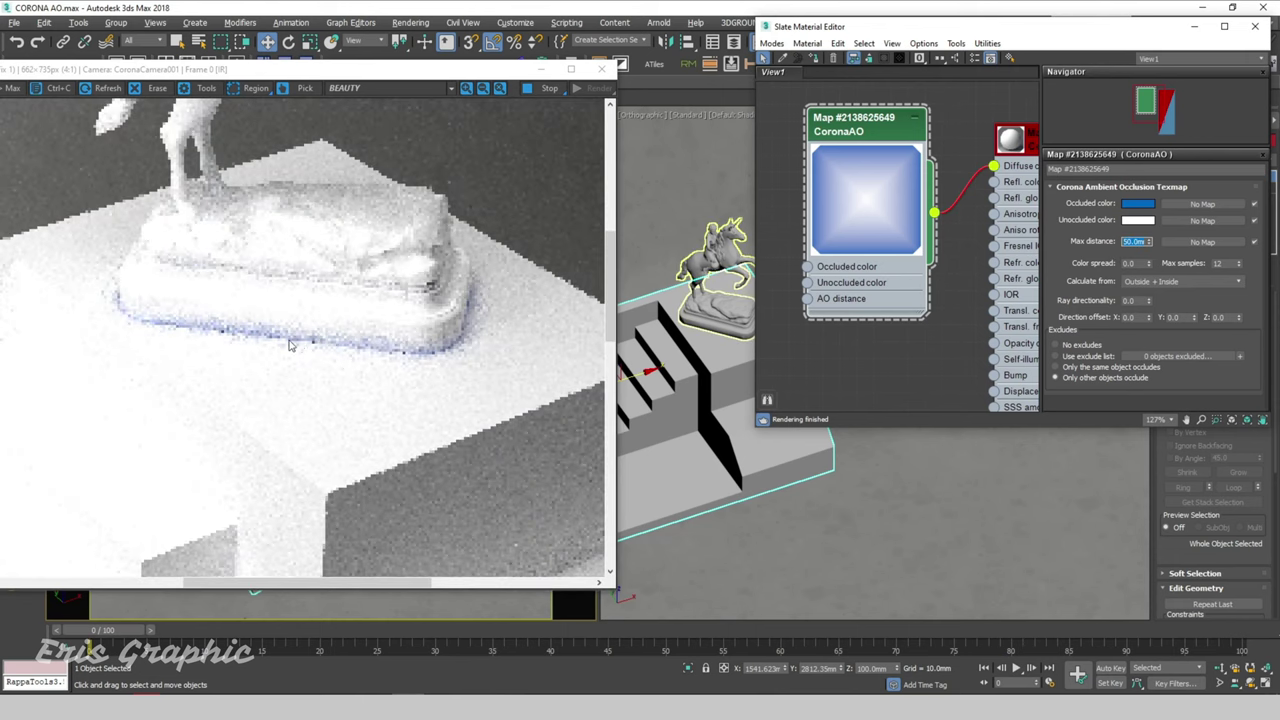
scroll(296, 341, down, 1)
scroll(310, 380, down, 1)
scroll(243, 528, up, 1)
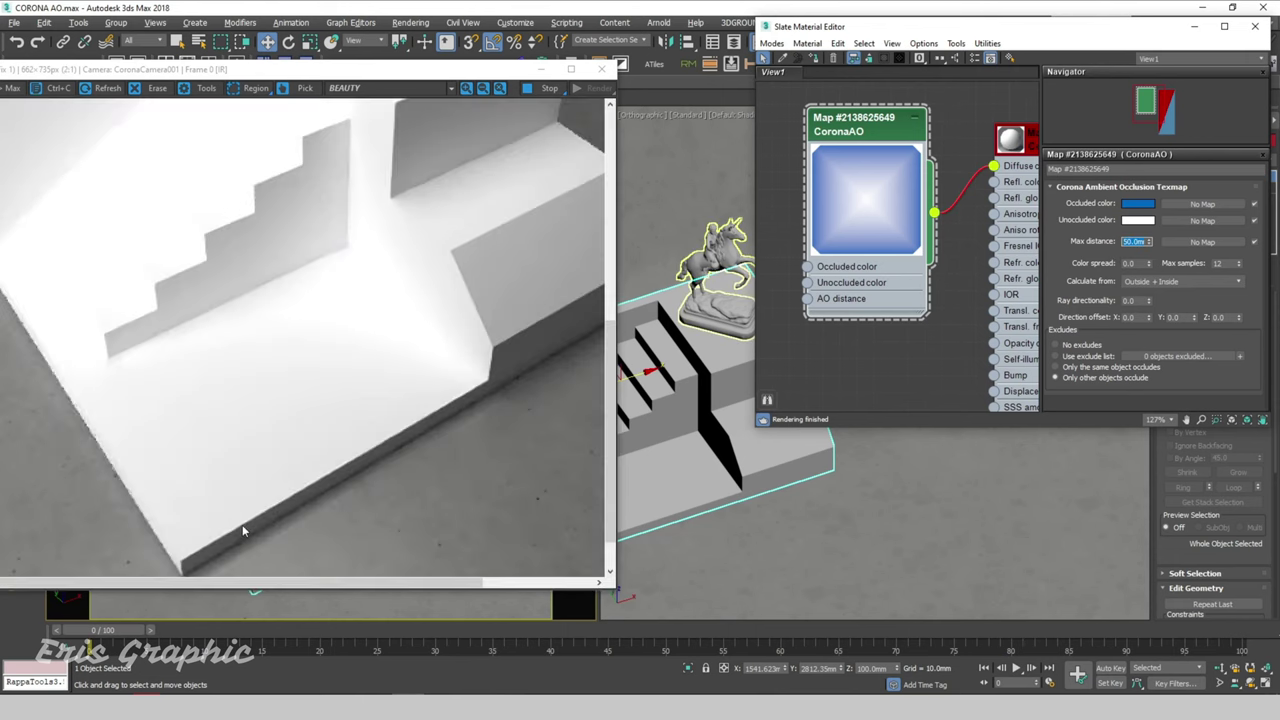
scroll(243, 528, down, 1)
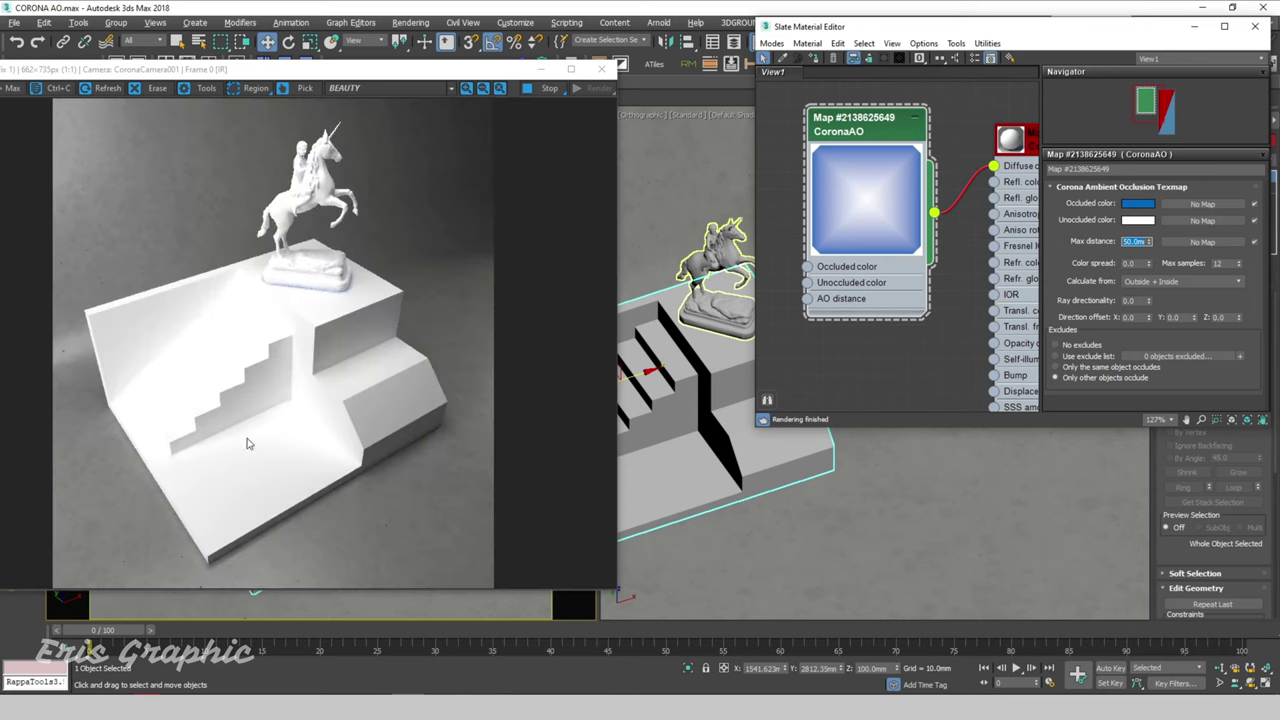
click(1058, 367)
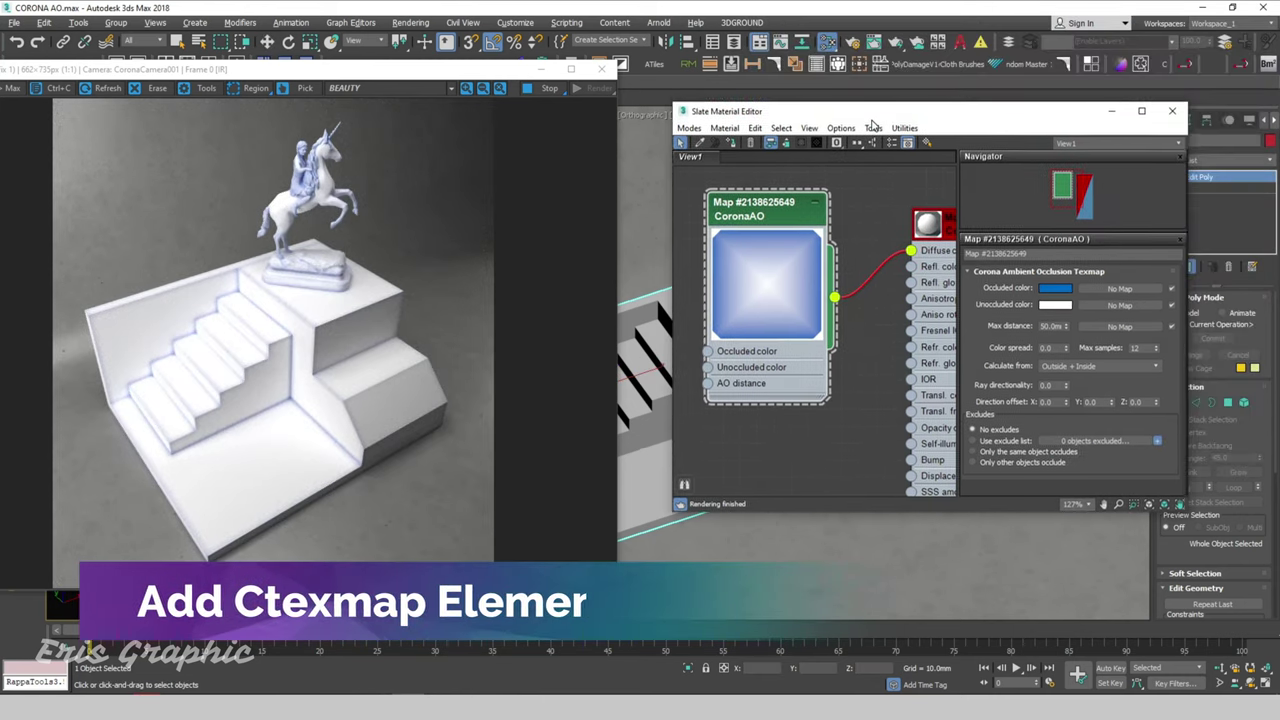
Disconnect CoronaAO from Diffuse and add a CTexmap render element in Render Setup
key(Delete)
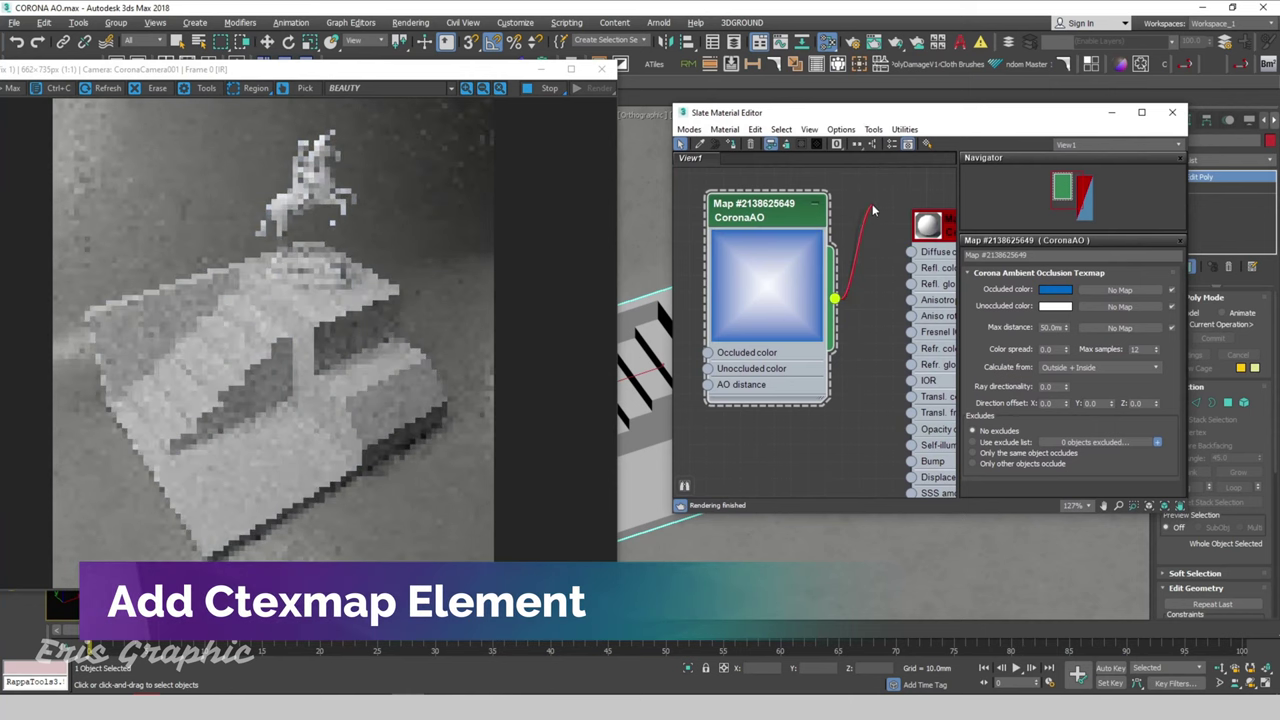
drag(816, 117, 806, 150)
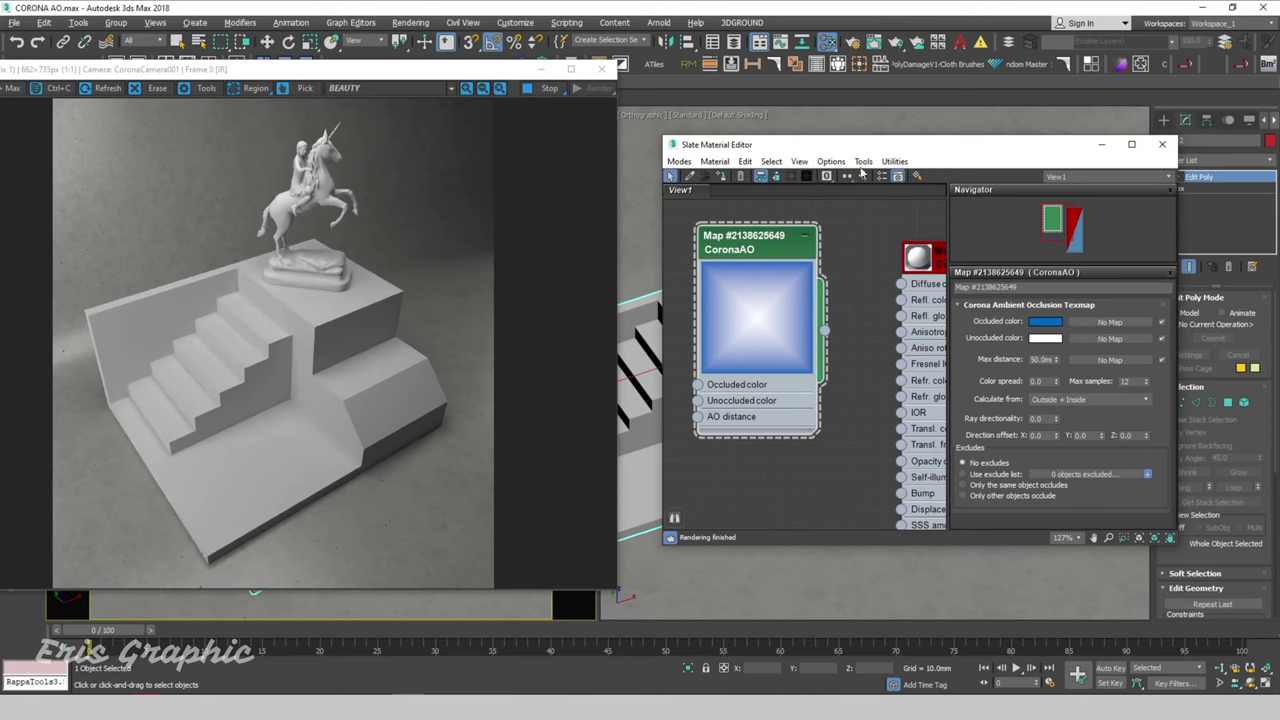
click(851, 43)
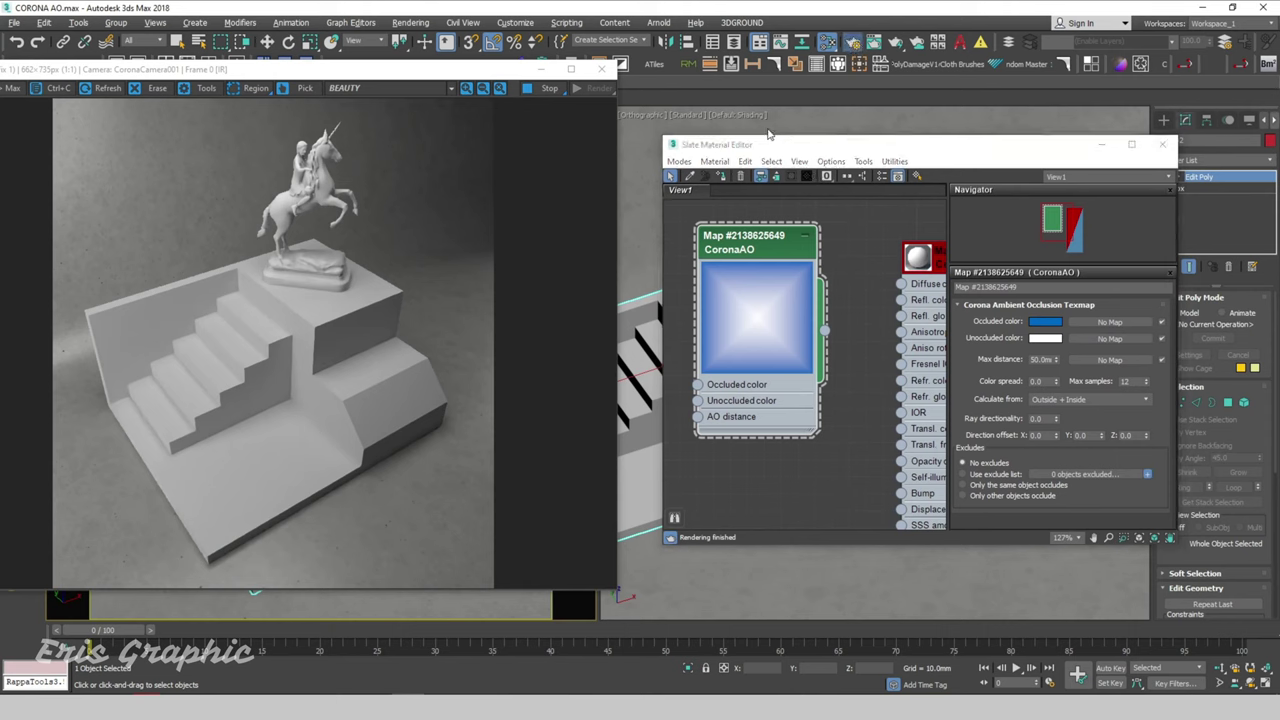
drag(557, 42, 637, 61)
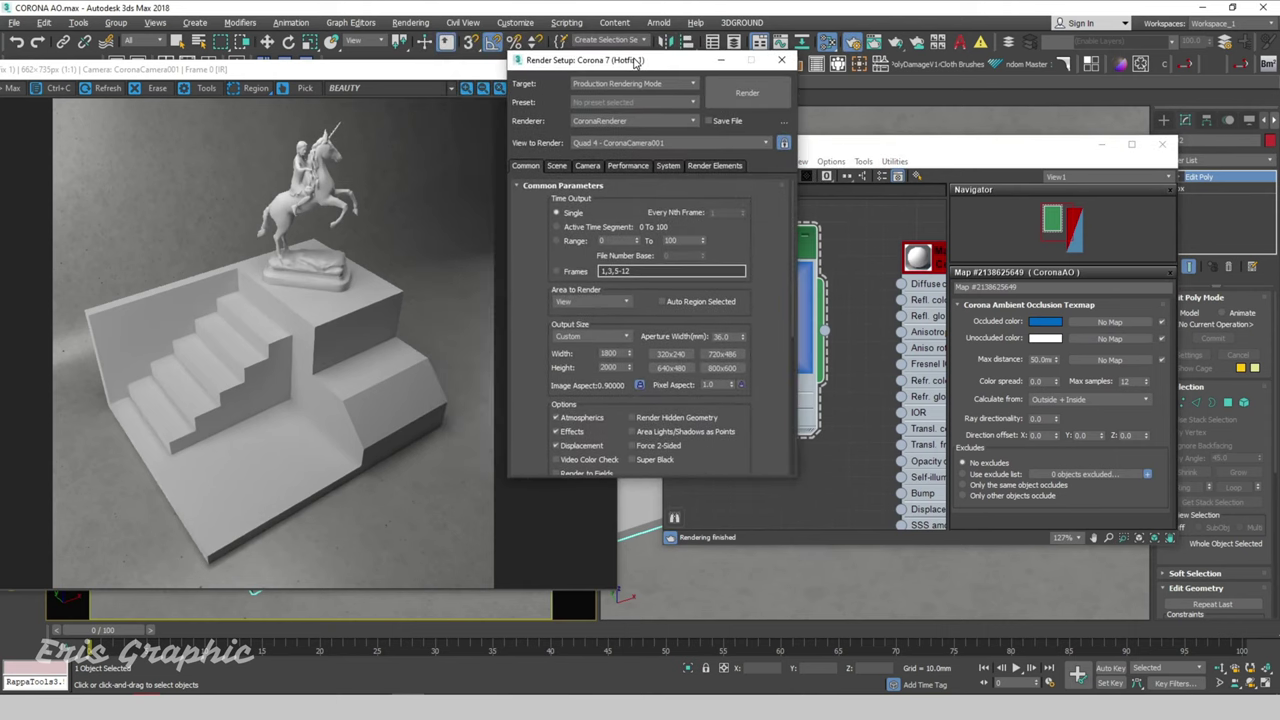
click(715, 166)
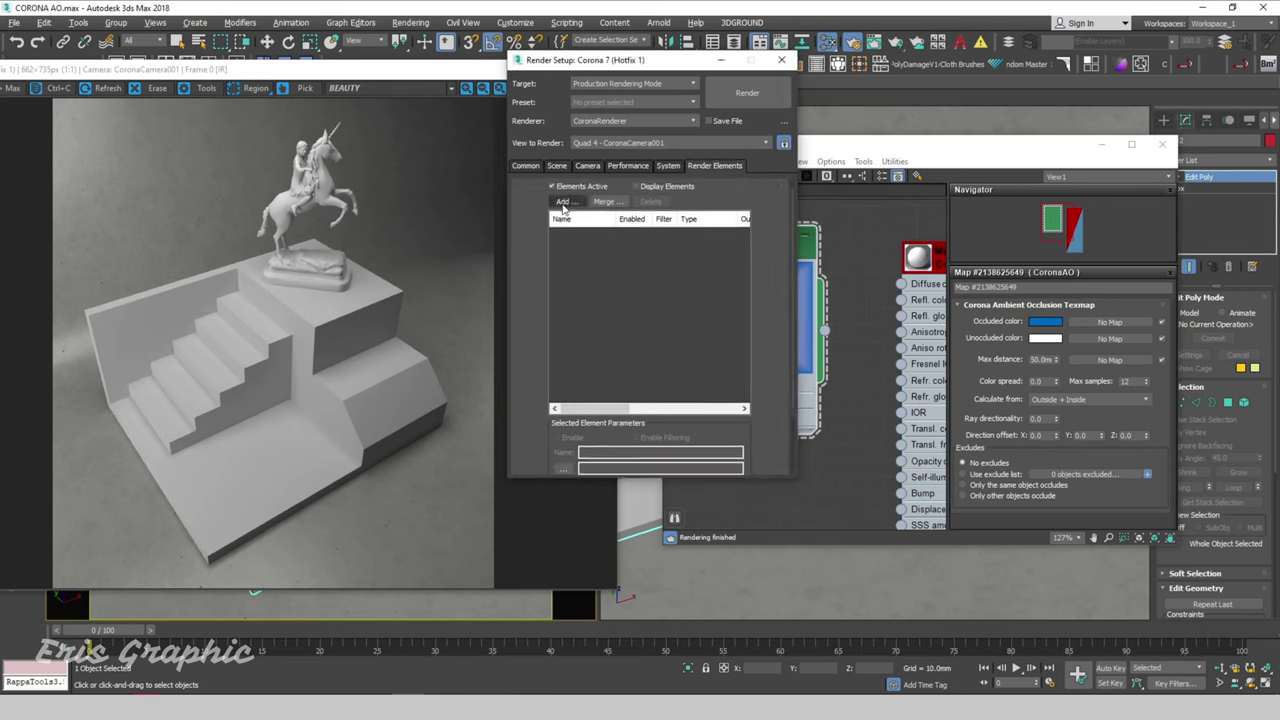
click(565, 202)
drag(757, 240, 757, 290)
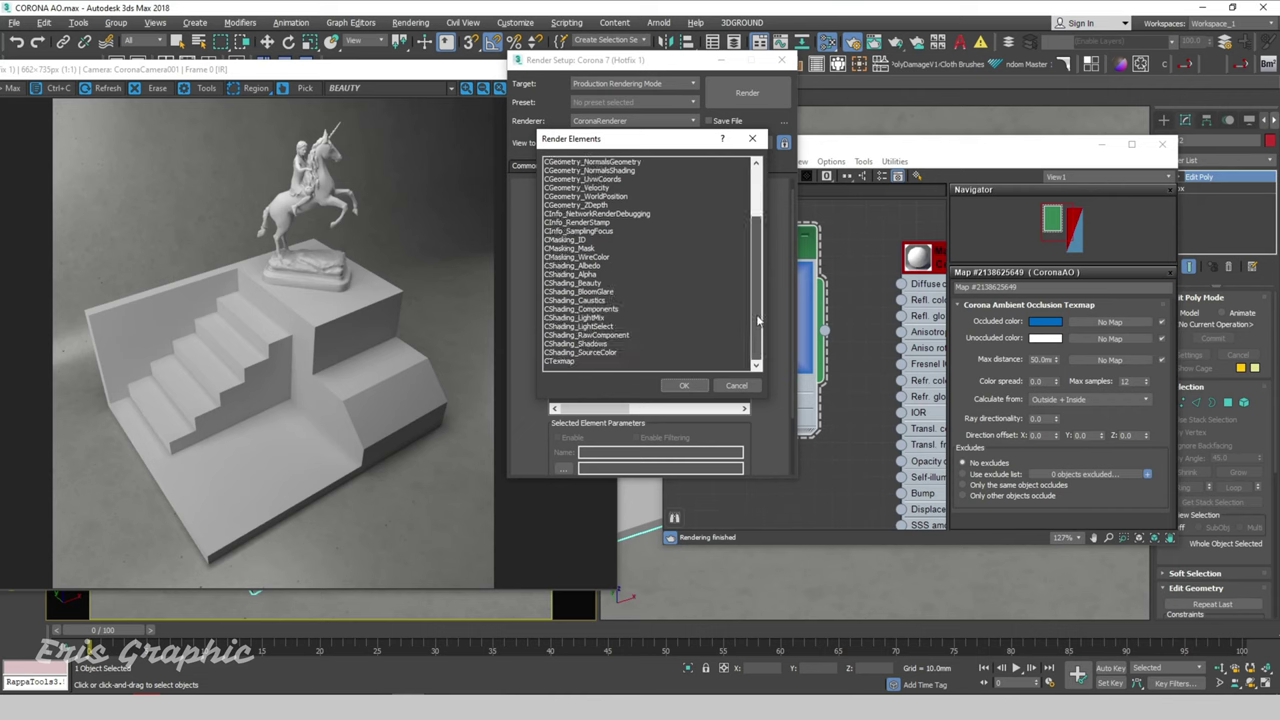
click(552, 362)
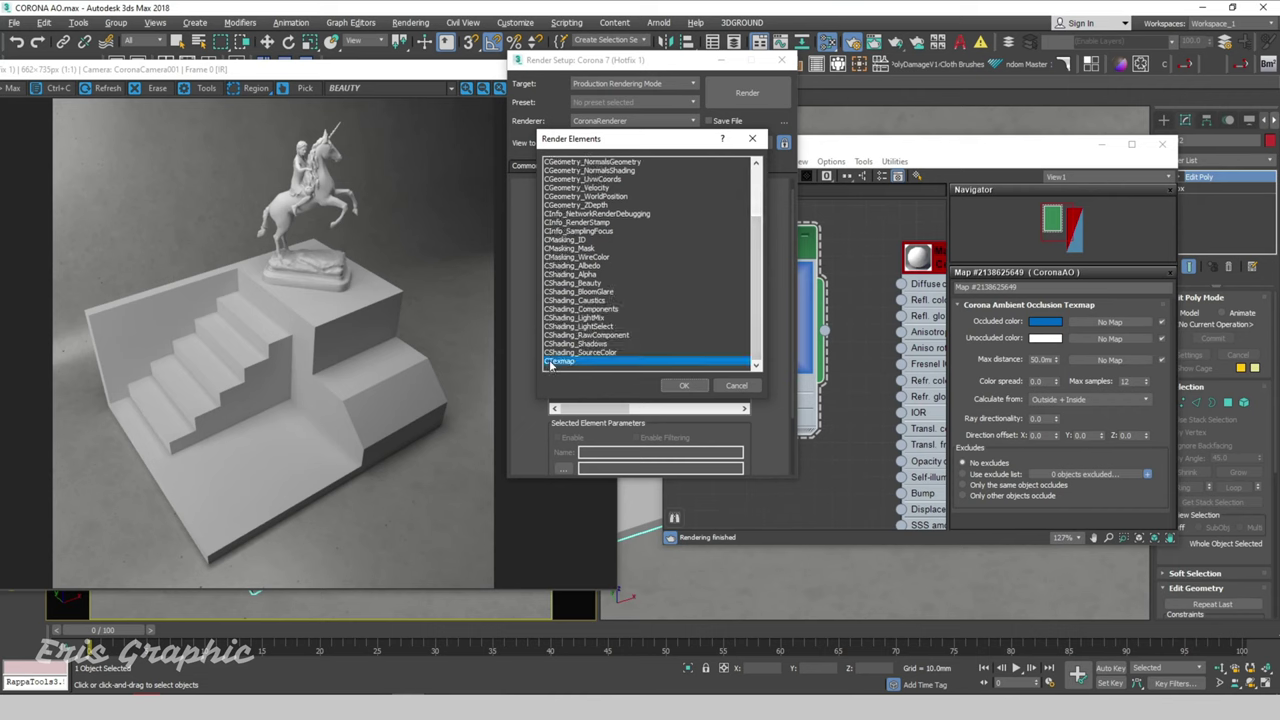
click(690, 387)
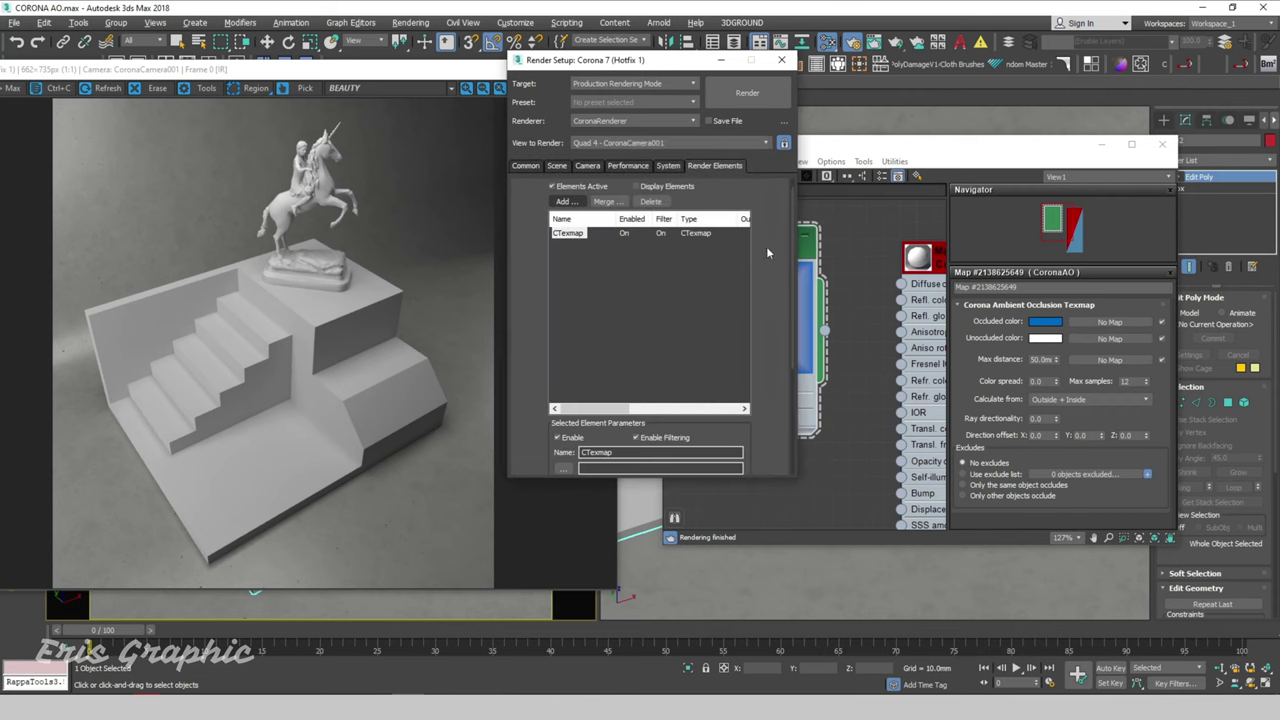
Link the CoronaAO map as an instance into the CTexmap element's Texmap slot
scroll(767, 290, down, 2)
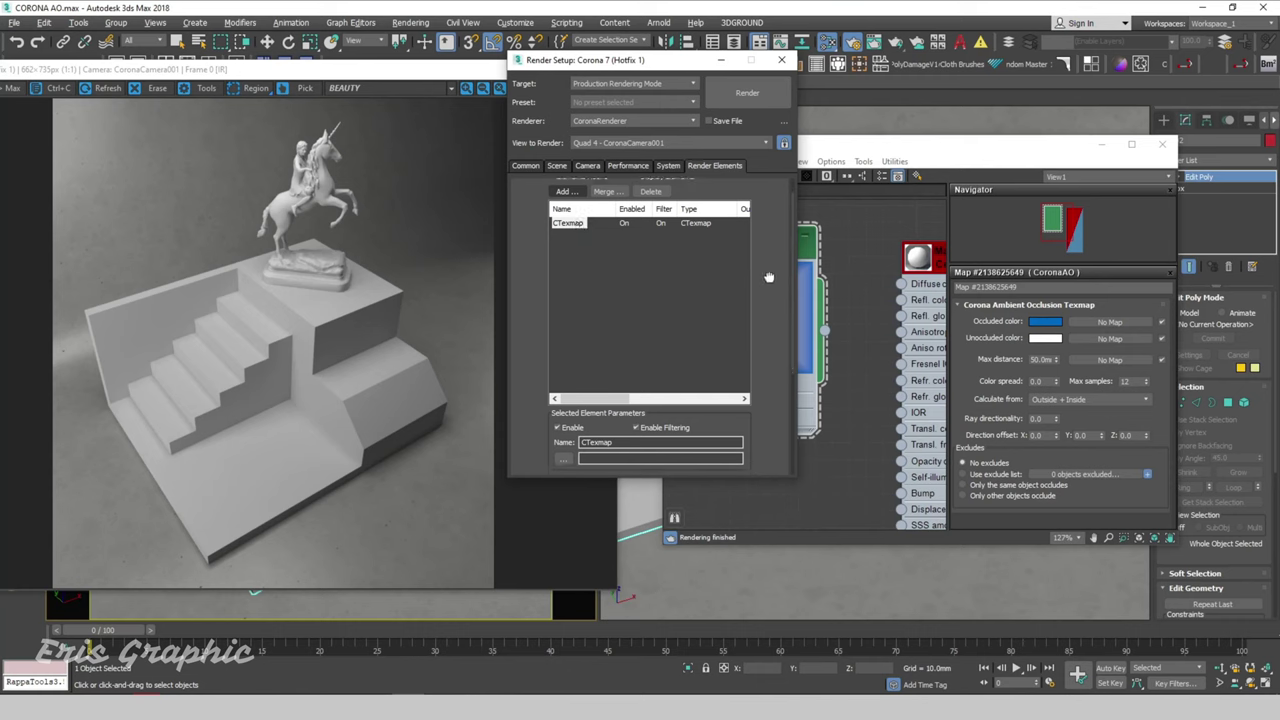
scroll(766, 277, down, 4)
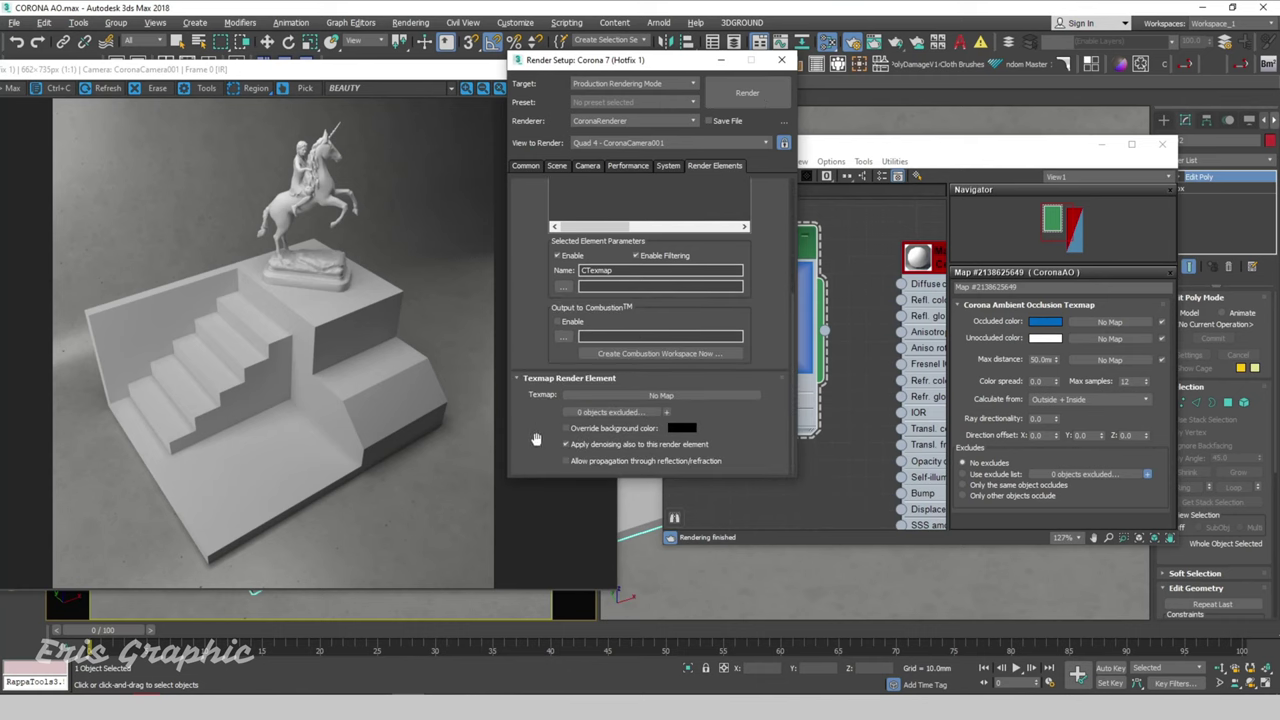
drag(667, 60, 569, 53)
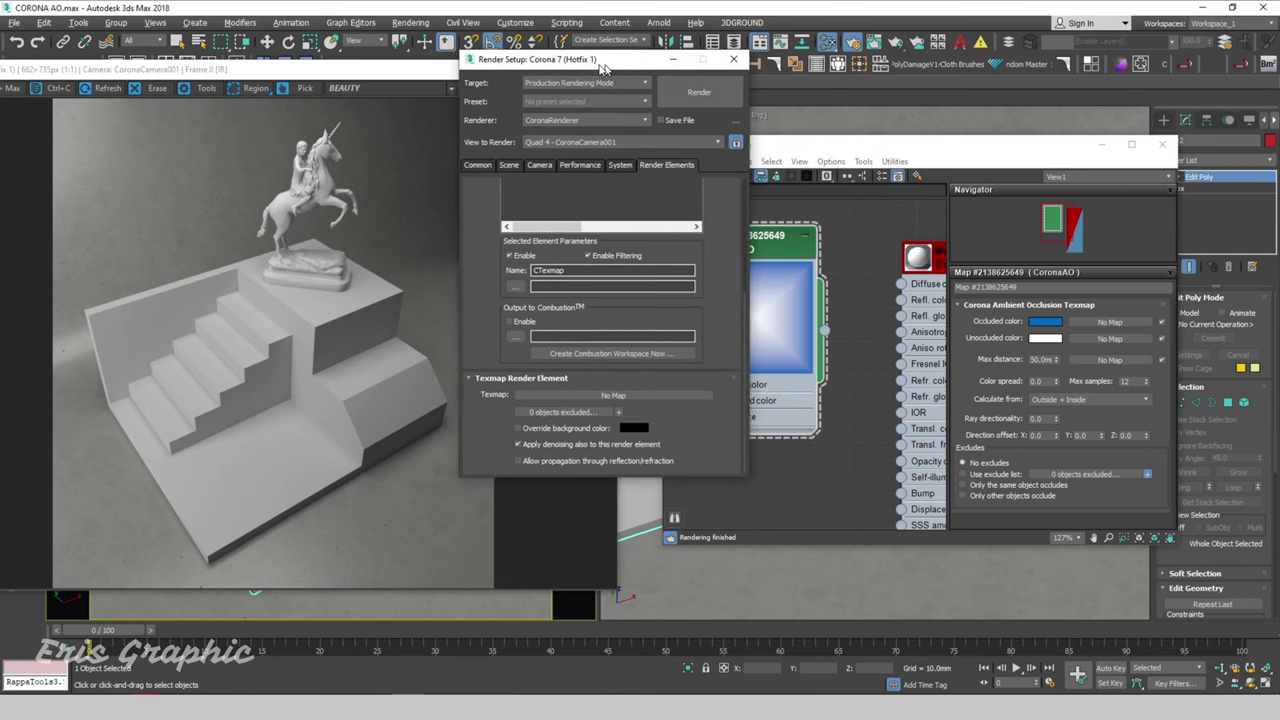
drag(824, 333, 564, 388)
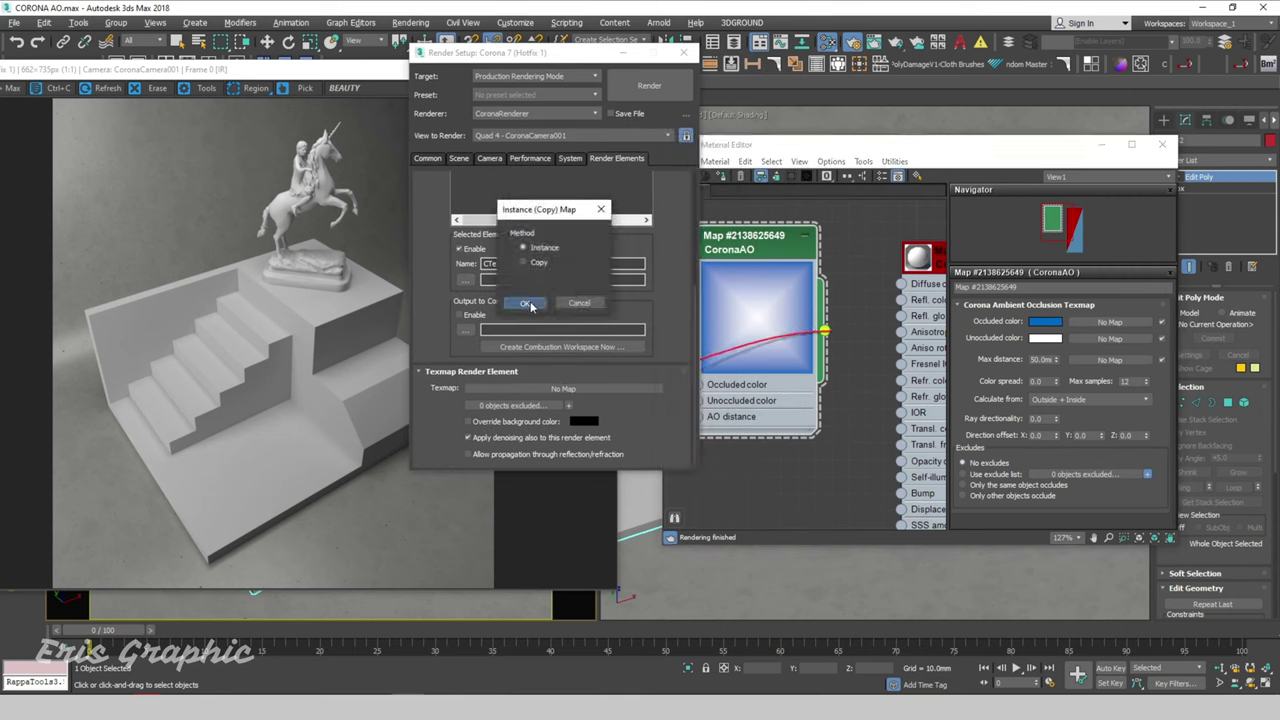
click(524, 302)
drag(562, 56, 909, 69)
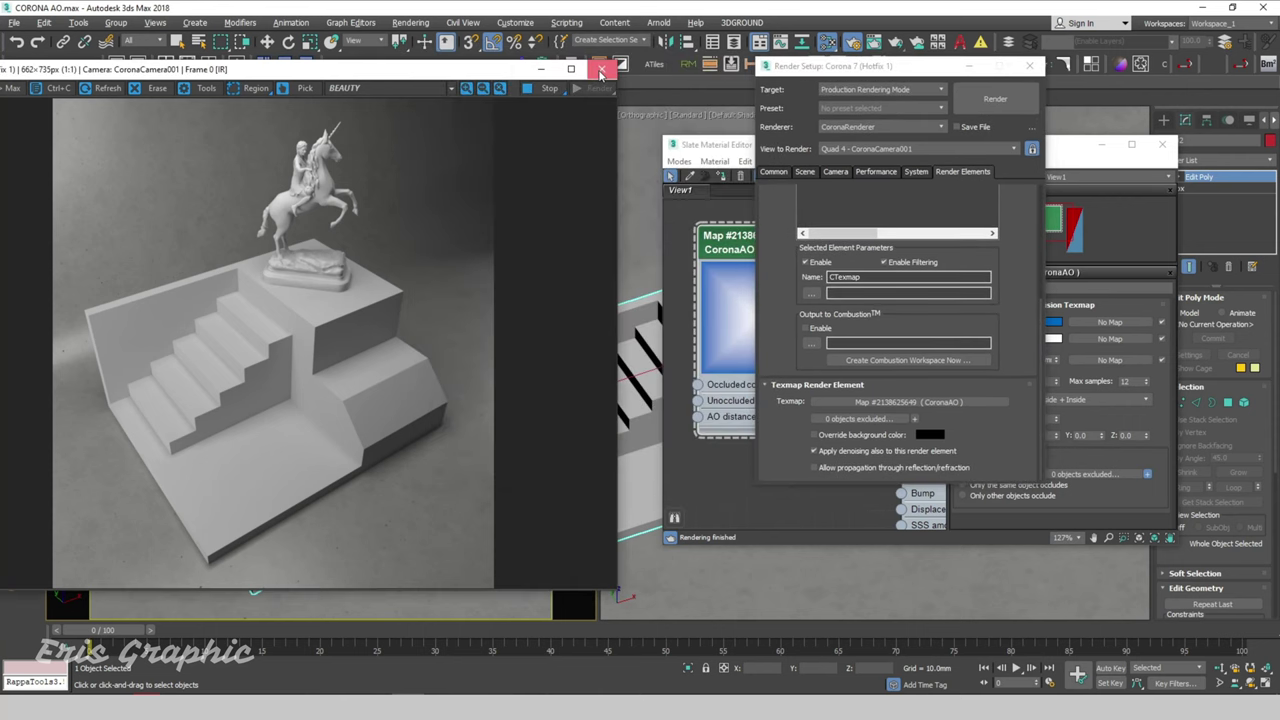
click(601, 69)
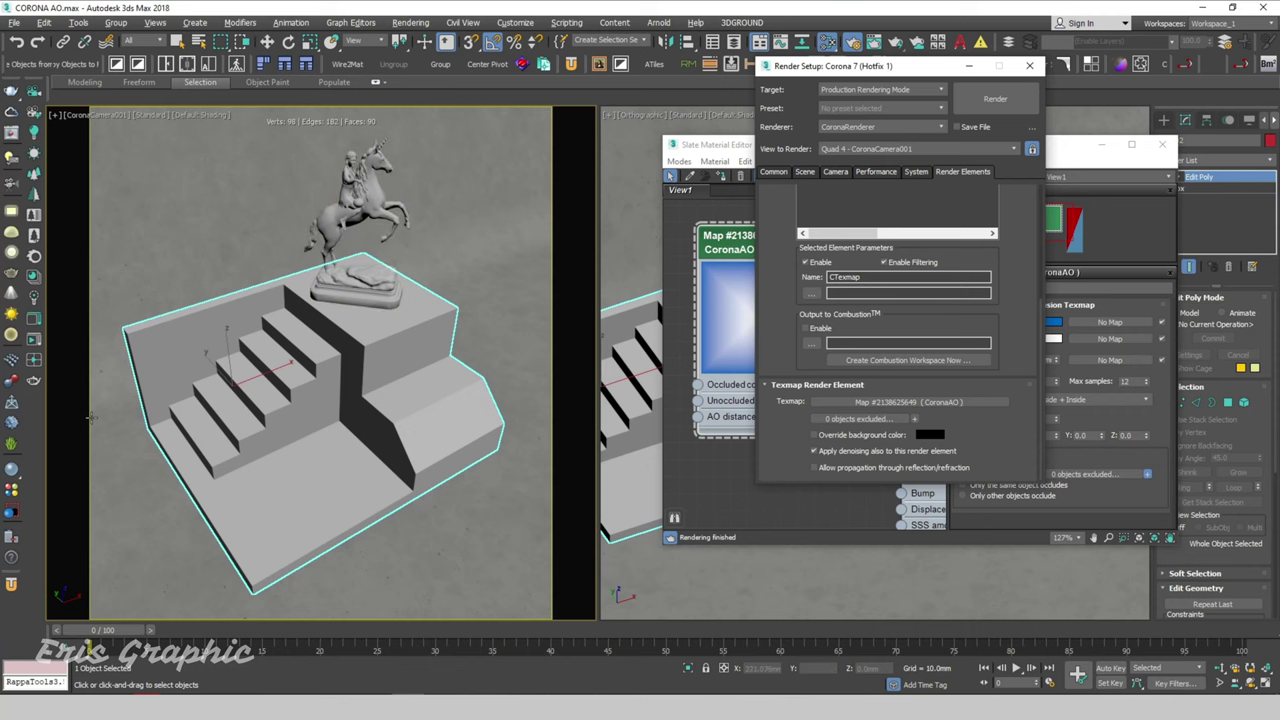
Render the camera view, inspect the CTexmap AO channel, then return to BEAUTY
click(47, 338)
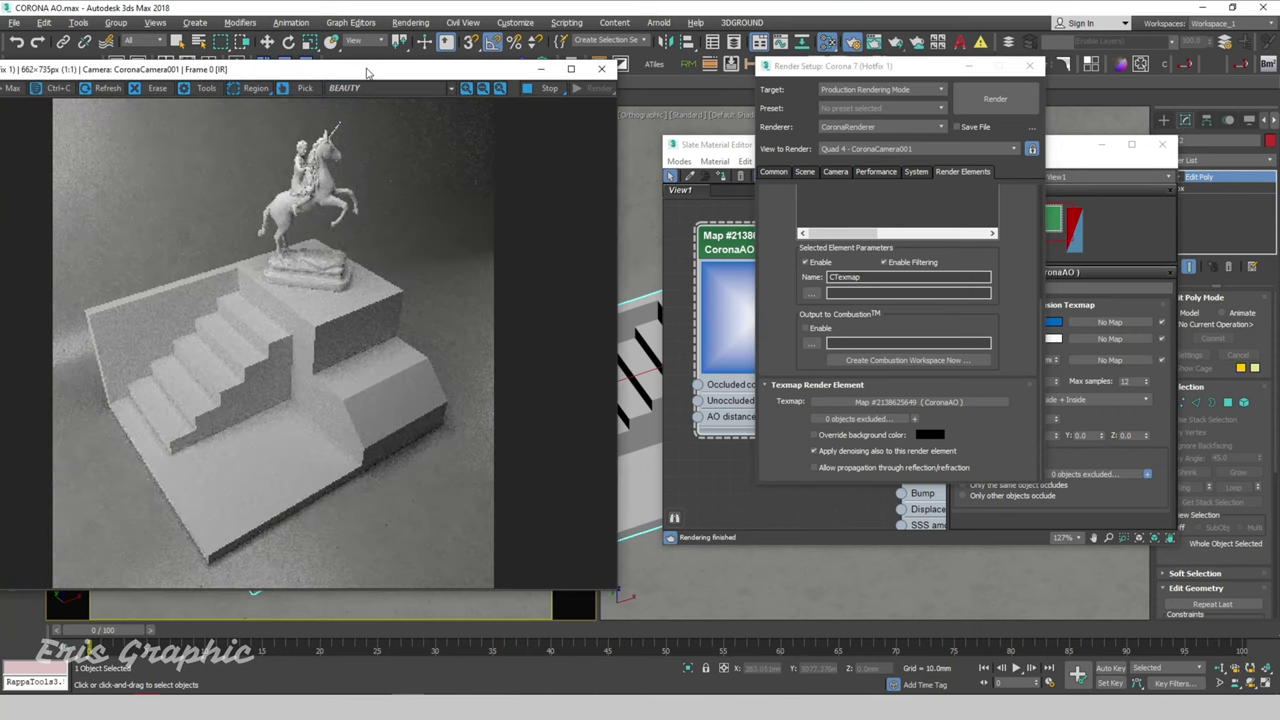
drag(370, 65, 440, 68)
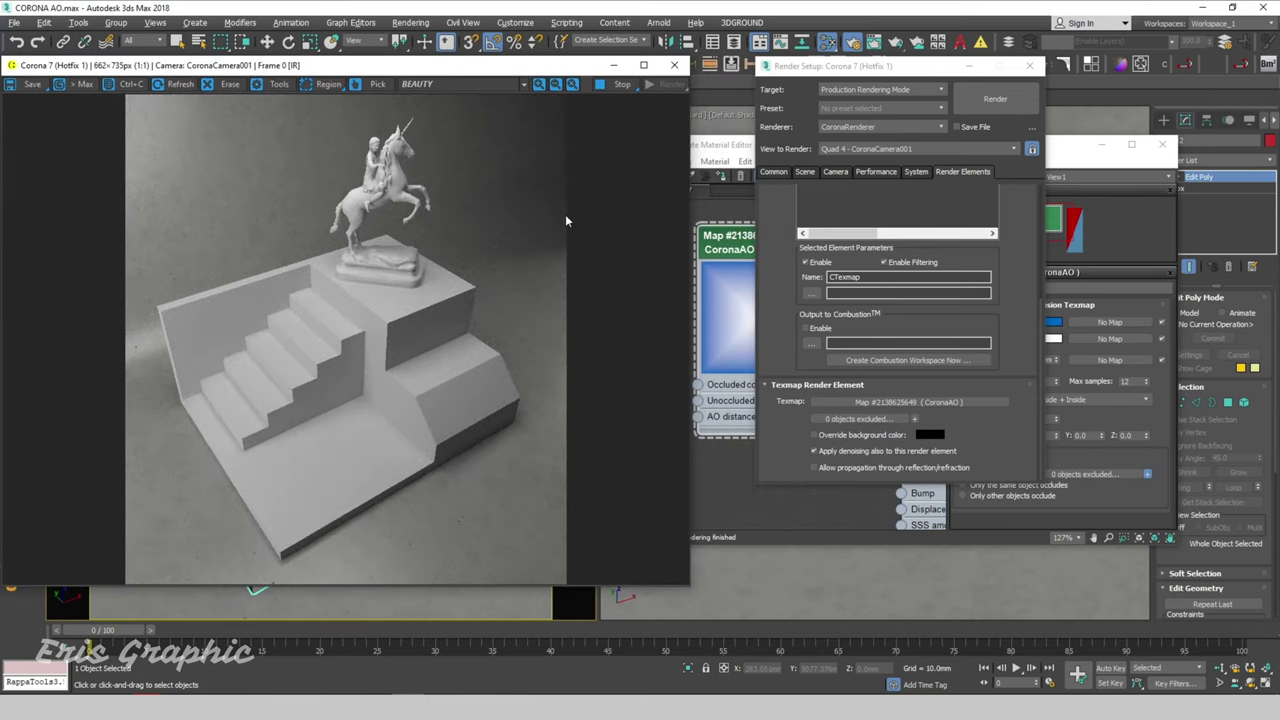
click(524, 86)
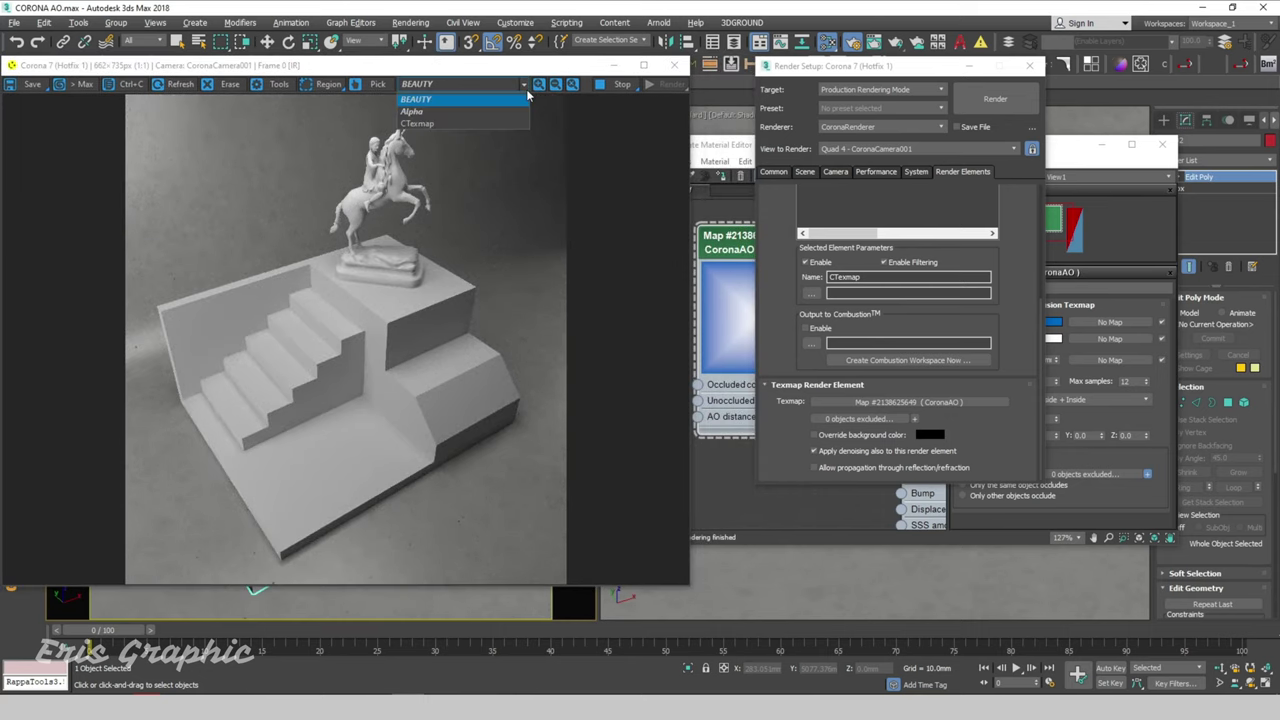
click(466, 124)
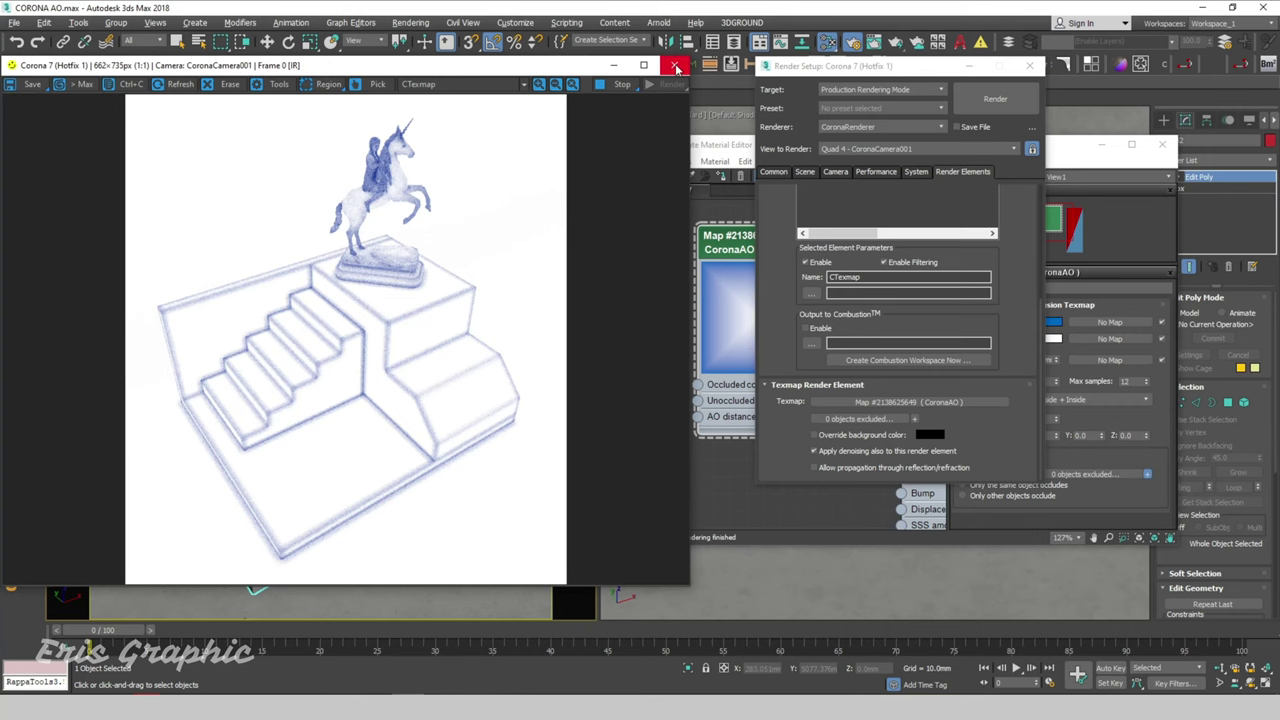
click(418, 84)
click(420, 103)
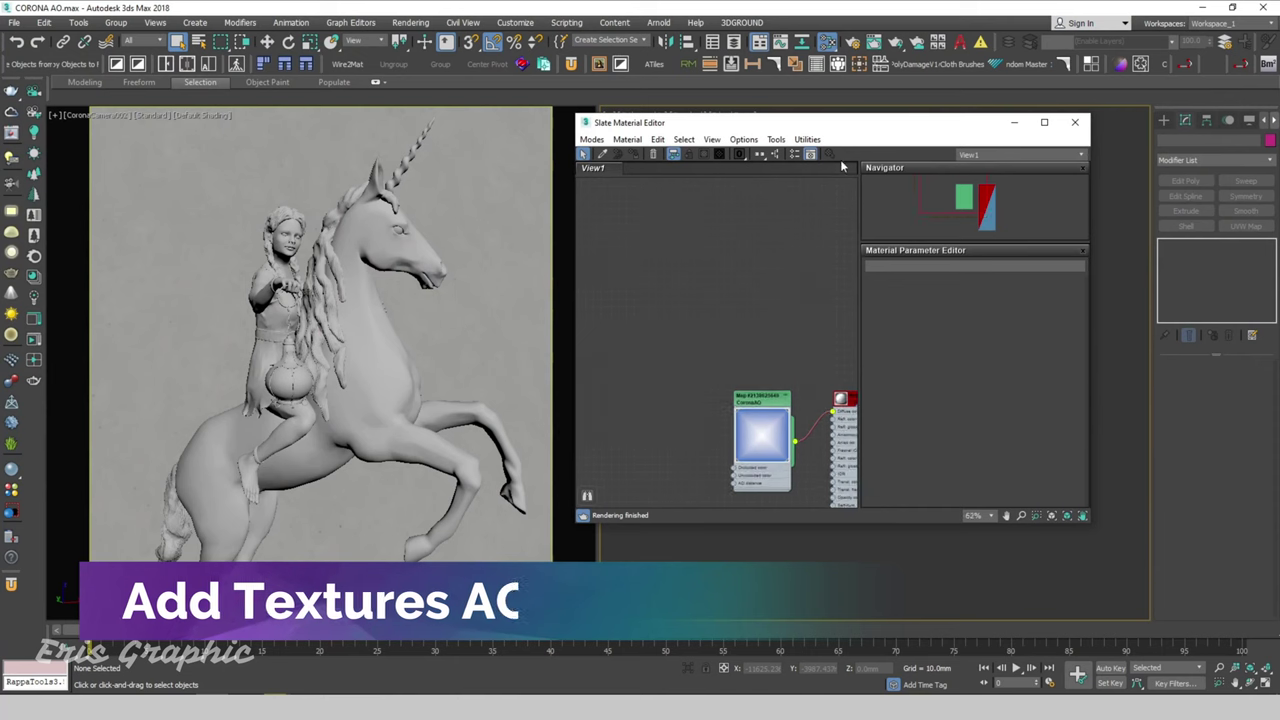
Add a CoronaLegacyMtl material node and a CoronaAO map node in the Slate view
drag(842, 122, 1014, 127)
right_click(862, 228)
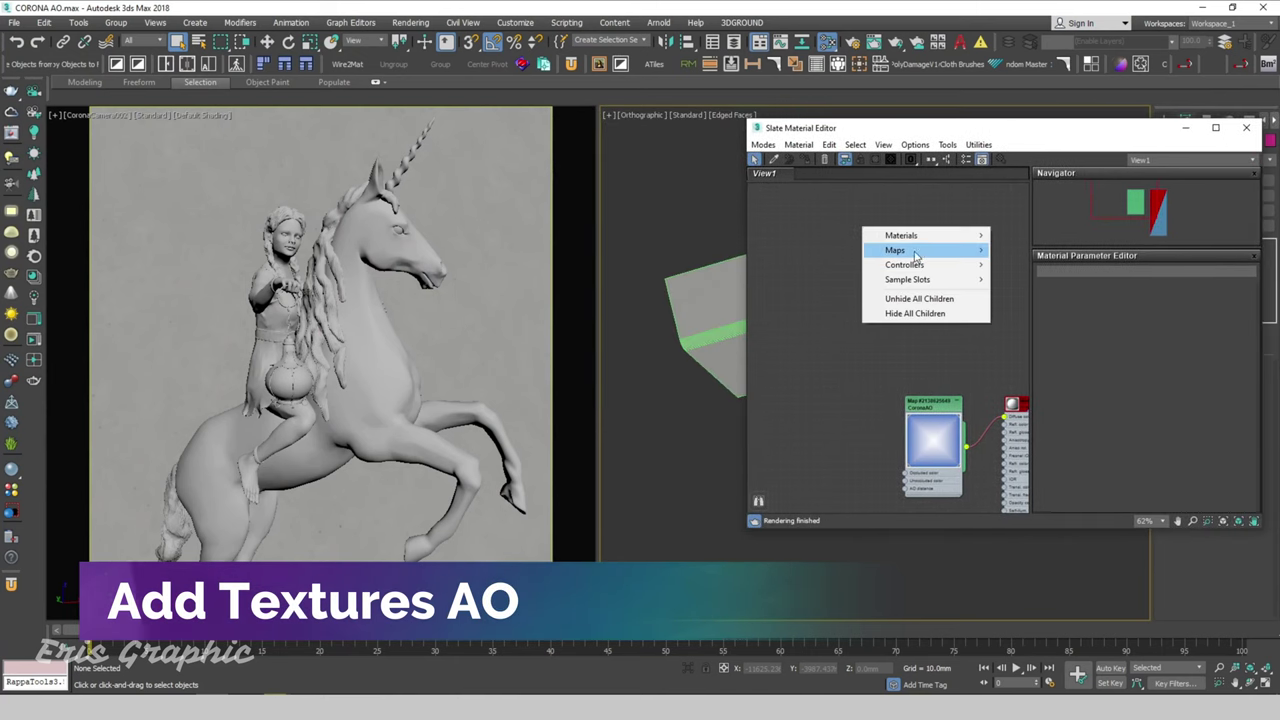
mouse_move(1022, 265)
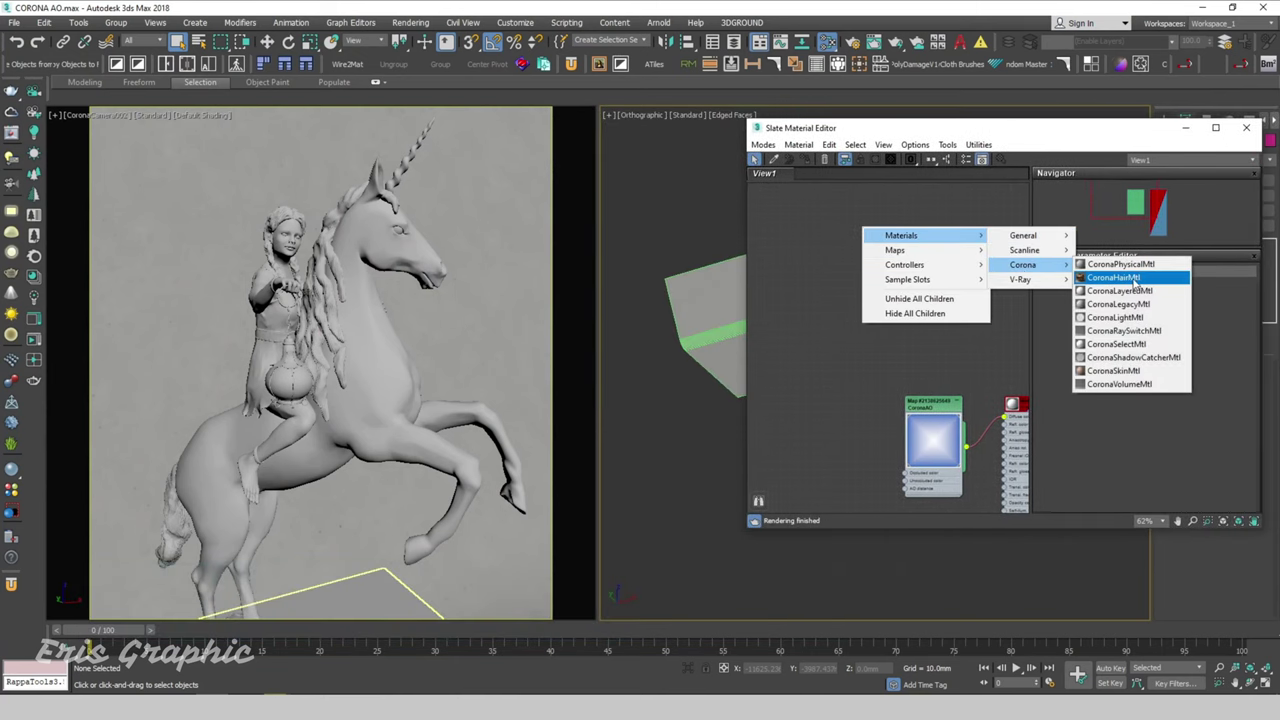
click(1118, 303)
mouse_move(865, 224)
mouse_down()
mouse_move(1008, 233)
mouse_move(976, 233)
mouse_up()
right_click(798, 226)
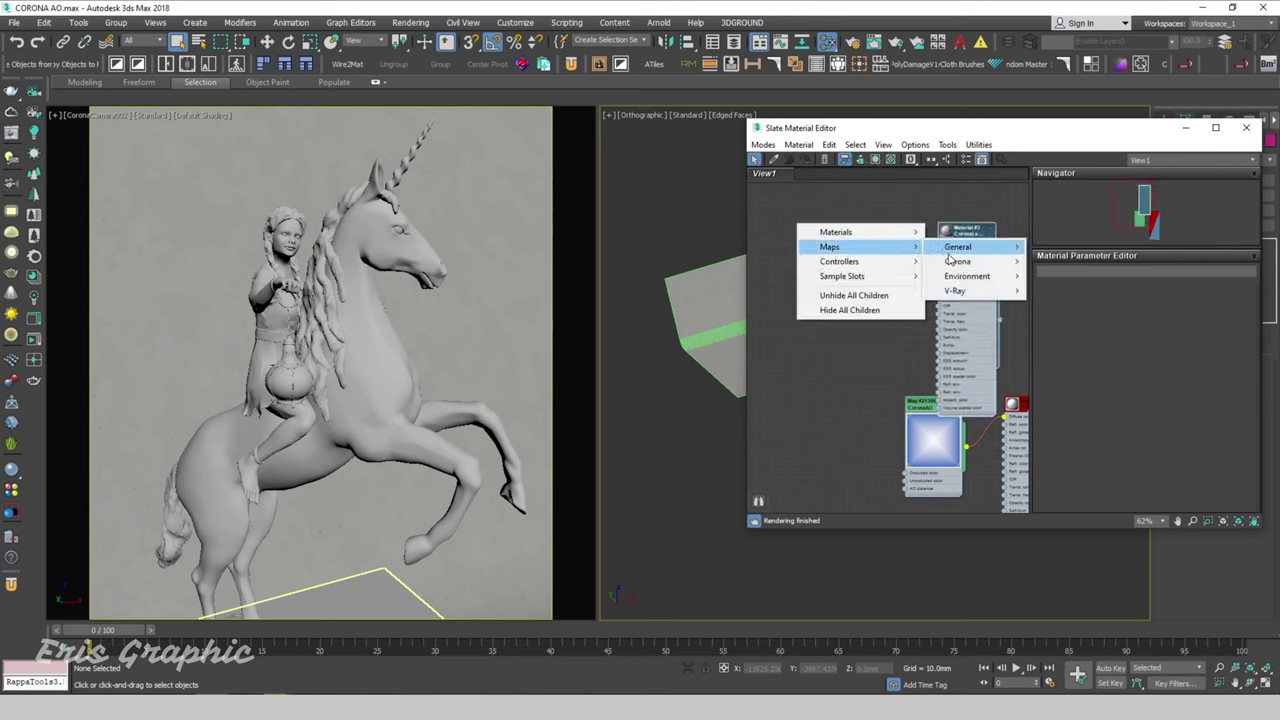
mouse_move(958, 261)
click(1070, 261)
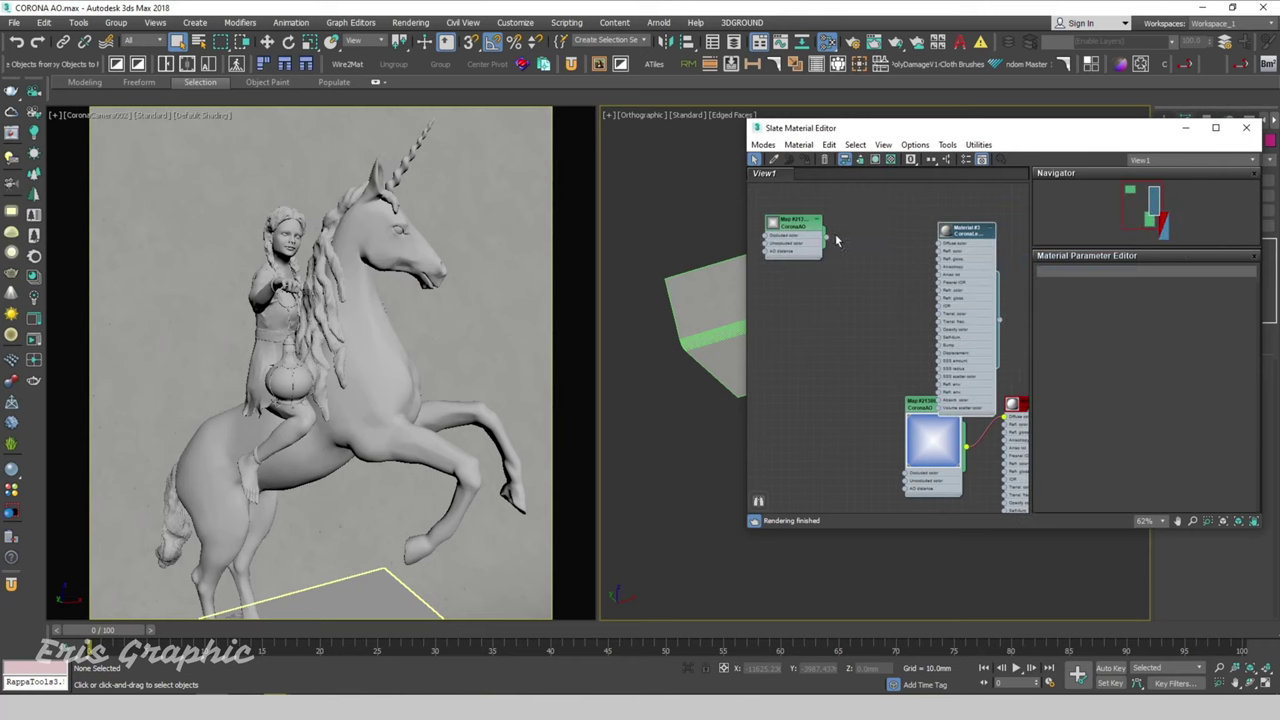
drag(795, 222, 877, 222)
Add a CoronaBitmap node loading painted_plaster_wall_diff_4k from the Downloads MAPS folder
double_click(900, 127)
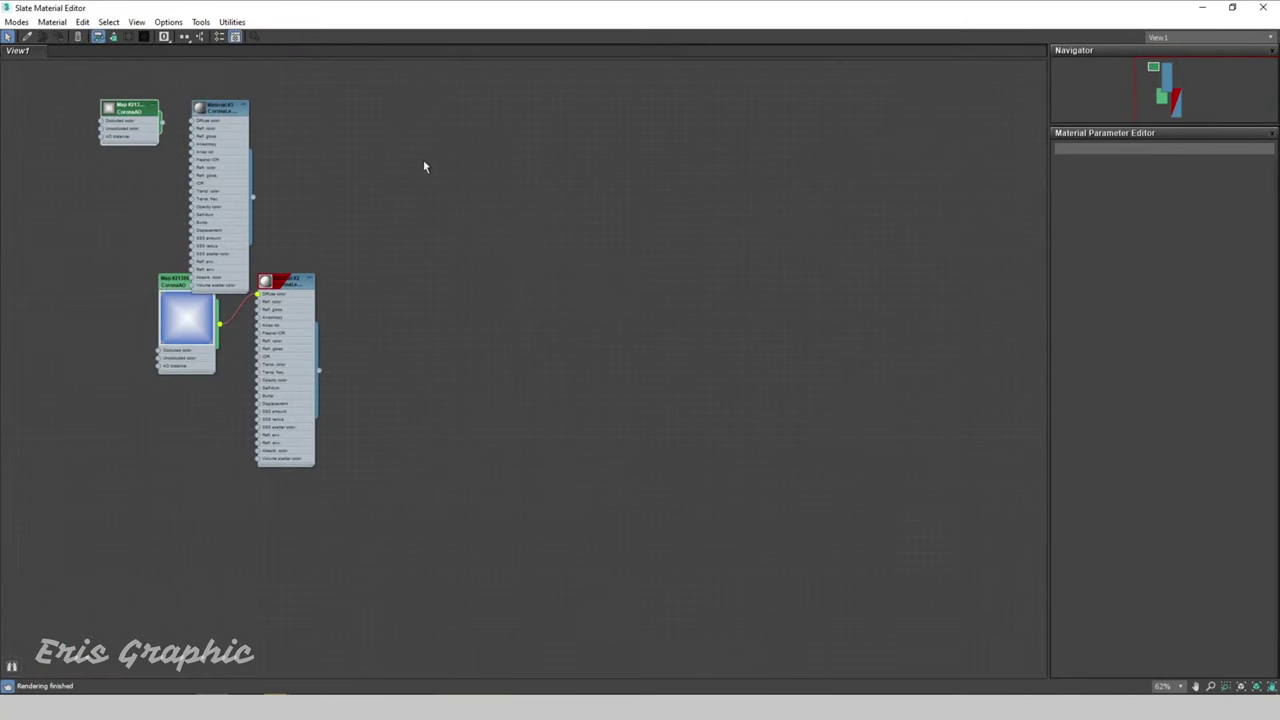
middle_drag(423, 166, 1000, 303)
right_click(387, 208)
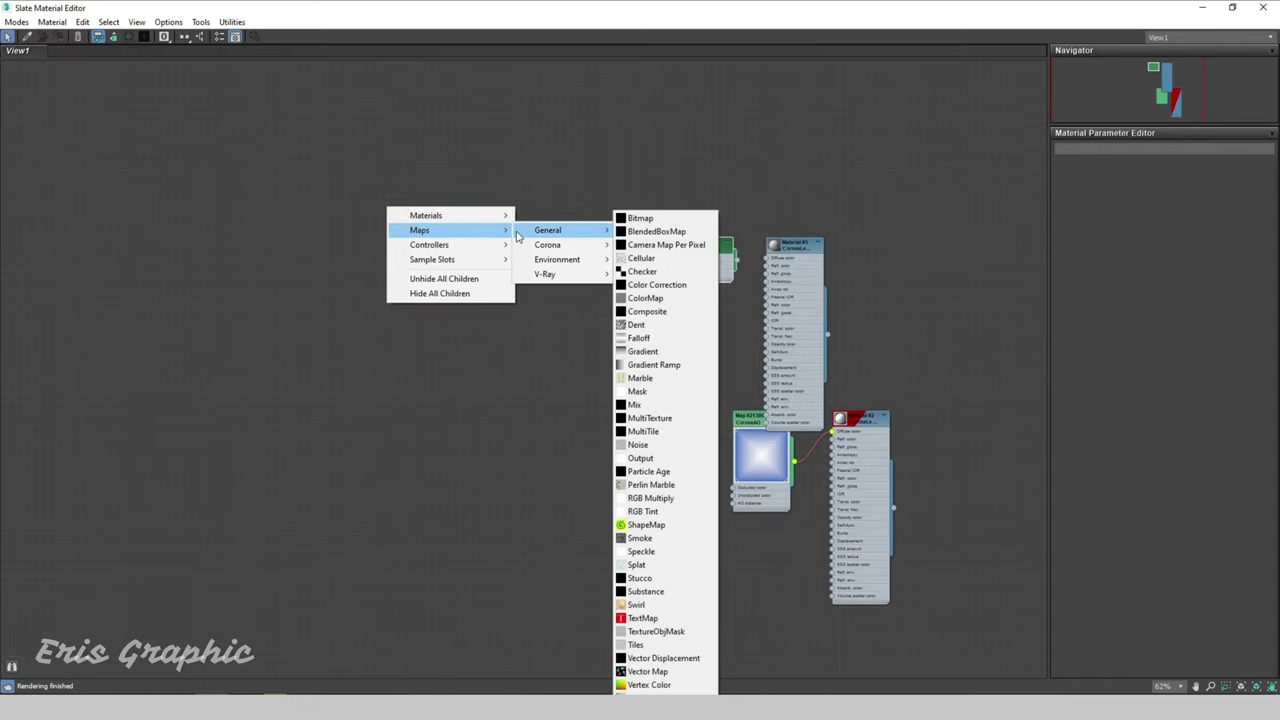
mouse_move(548, 245)
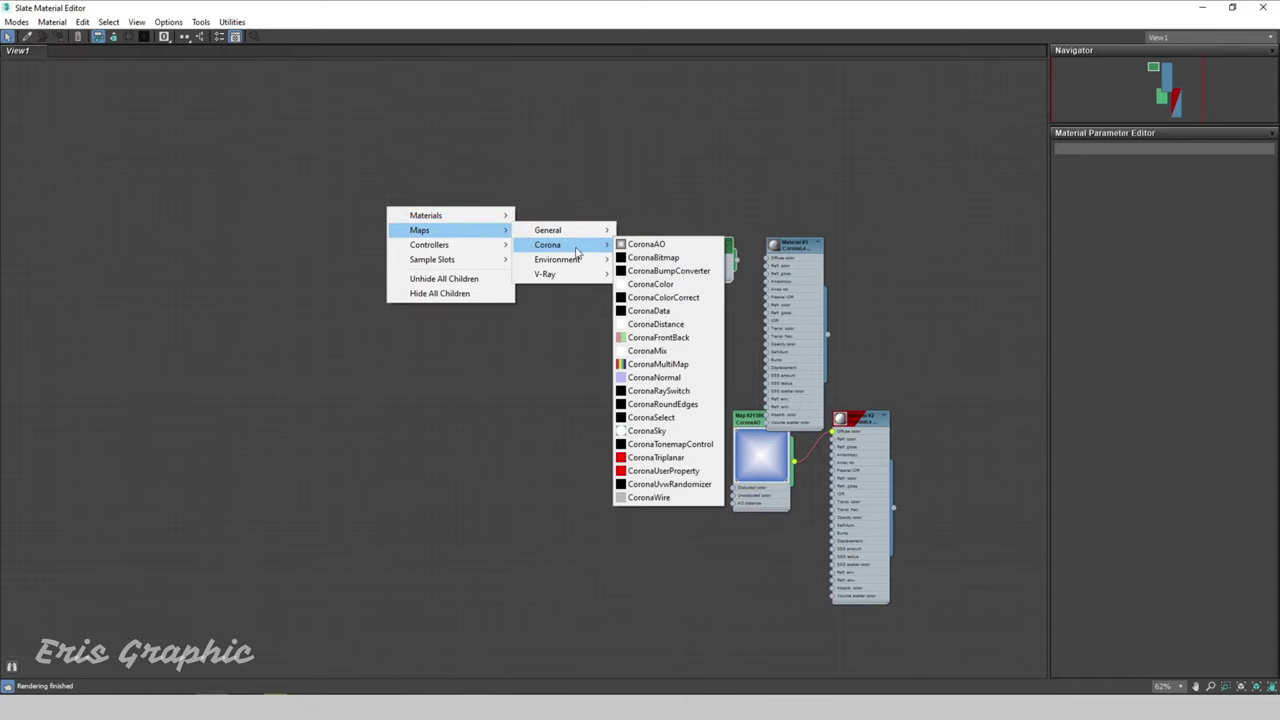
click(656, 258)
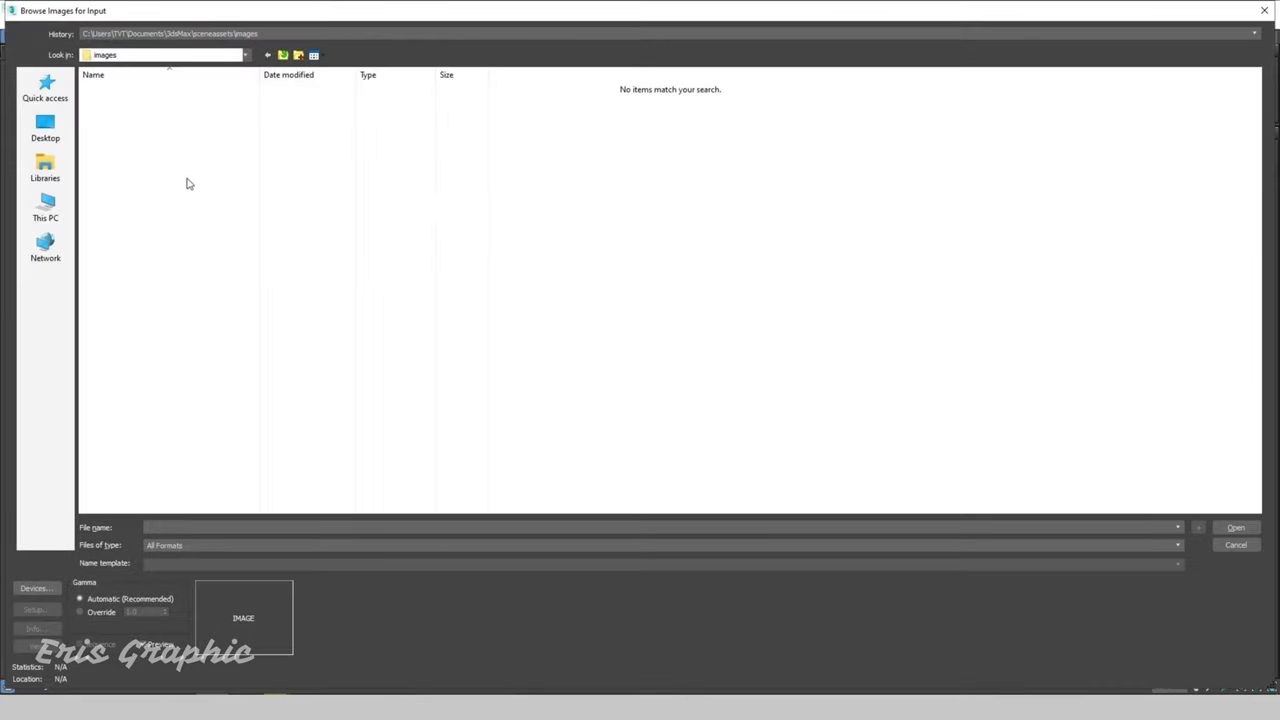
click(46, 208)
double_click(588, 104)
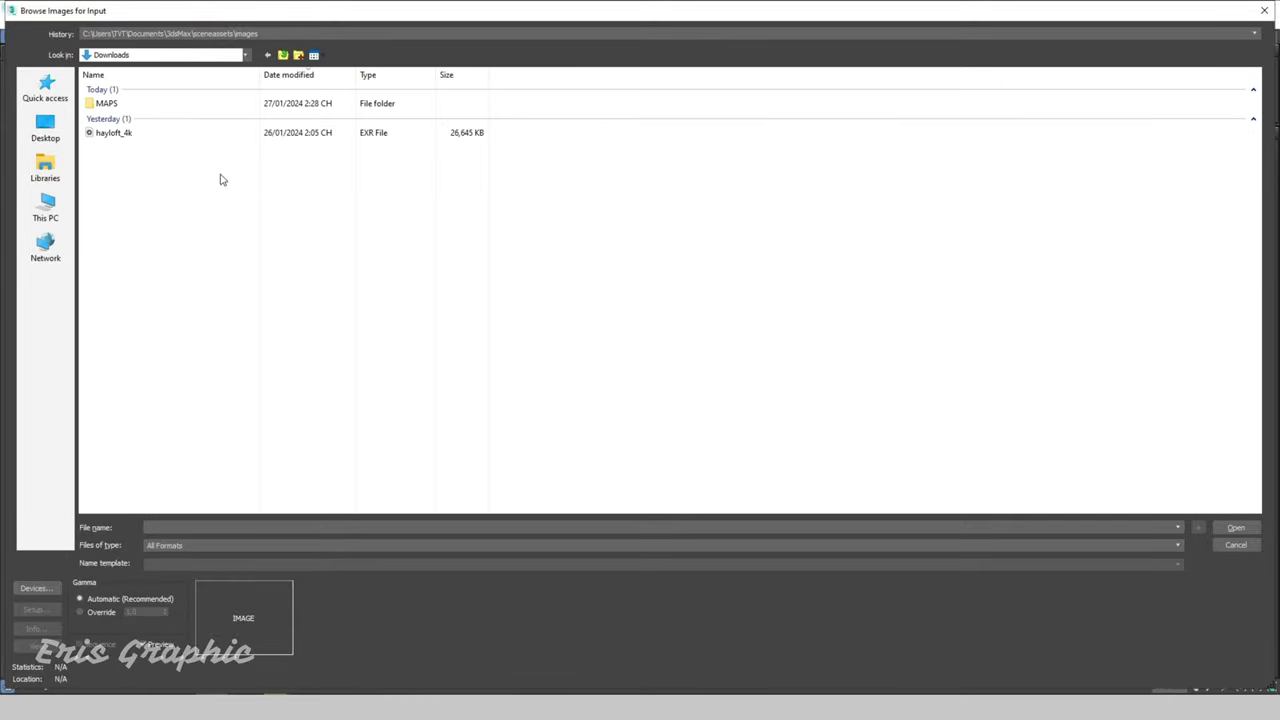
double_click(112, 102)
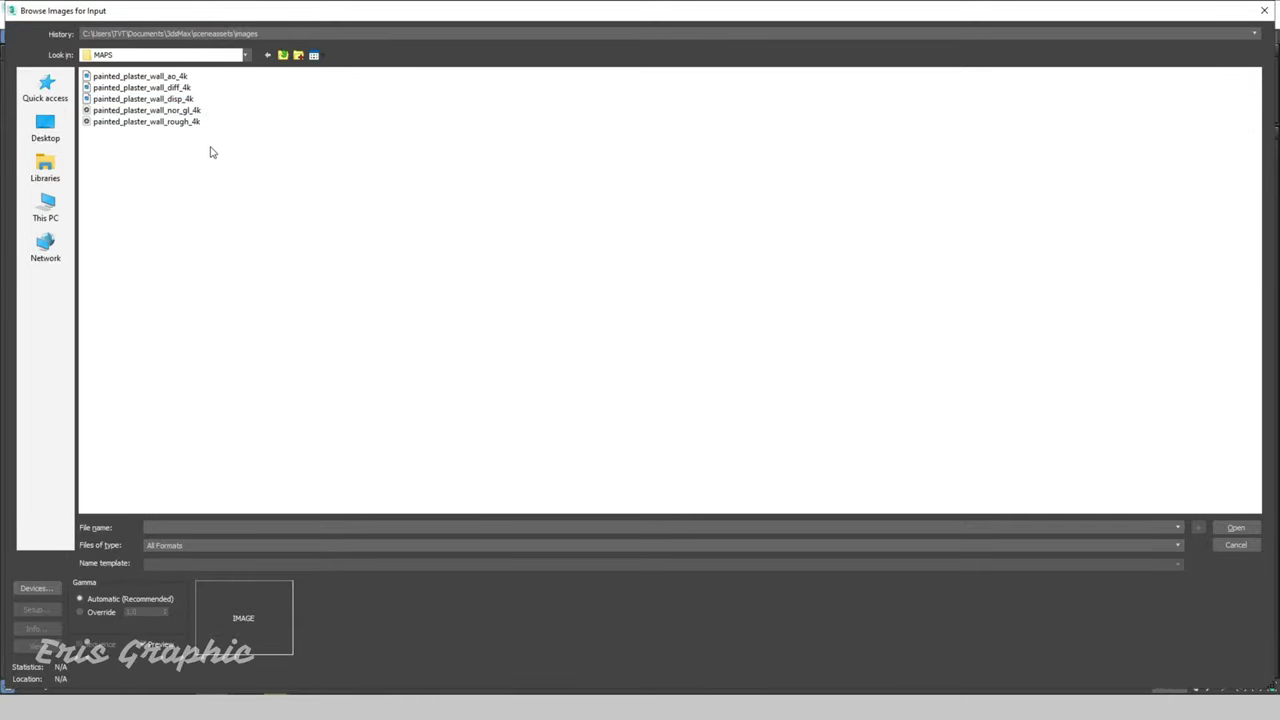
right_click(297, 184)
click(518, 192)
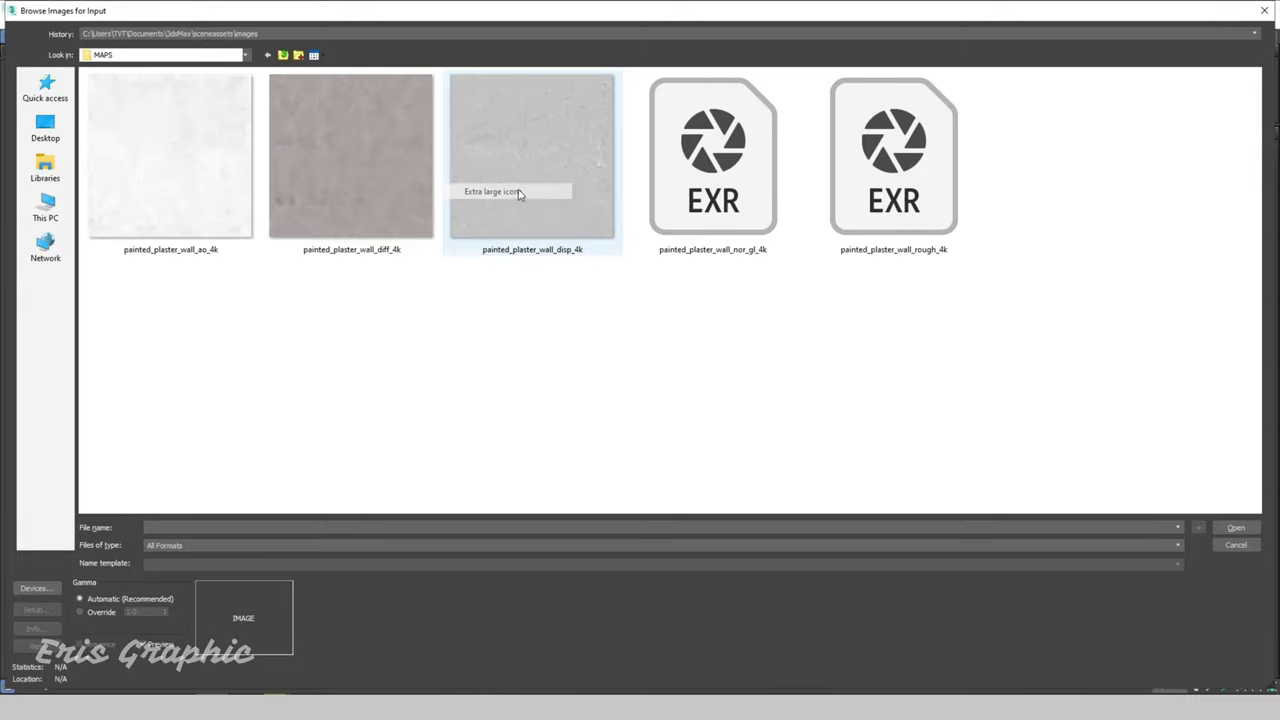
click(334, 191)
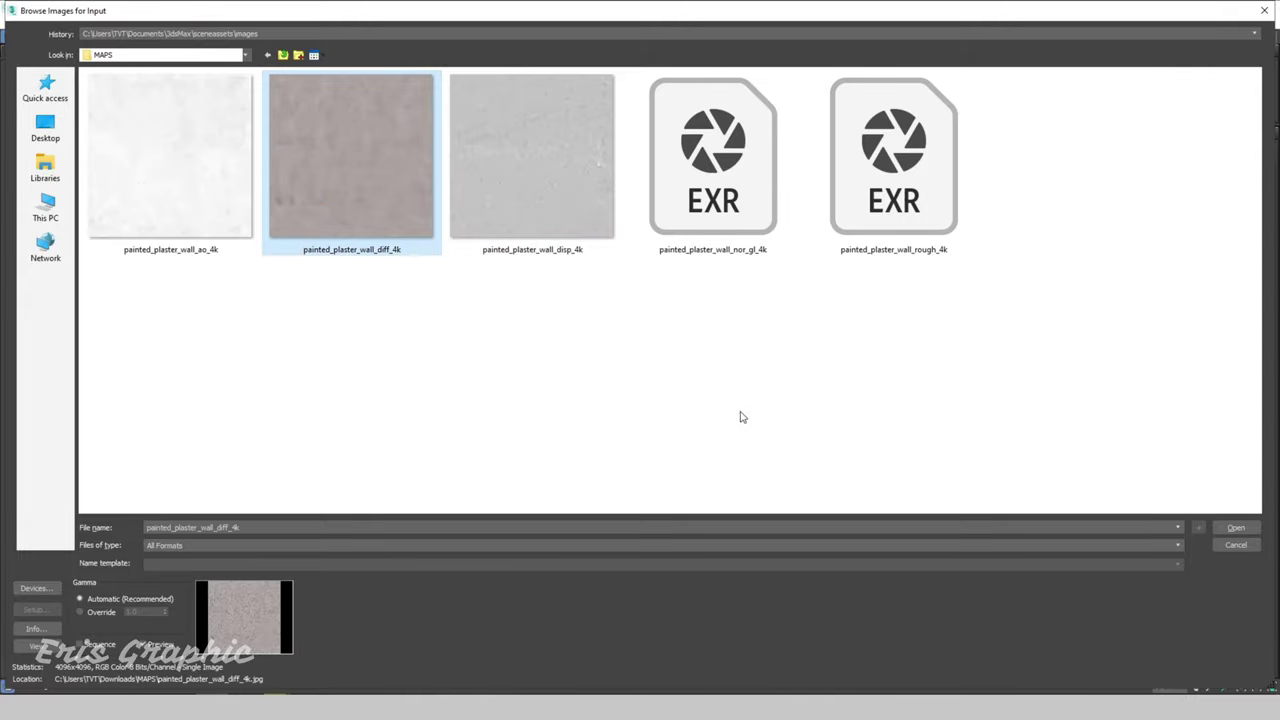
click(1235, 527)
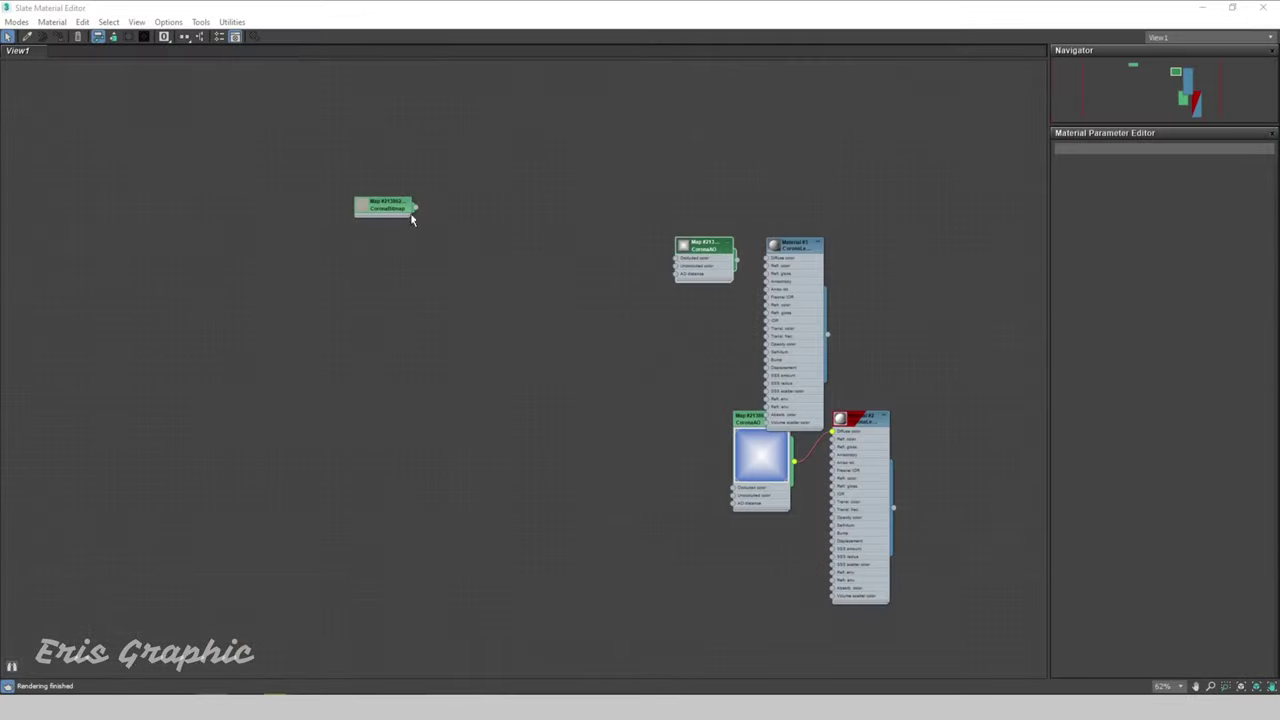
mouse_move(411, 213)
mouse_down()
mouse_move(498, 195)
mouse_move(457, 140)
mouse_move(463, 233)
mouse_move(452, 224)
mouse_up()
Load the painted_plaster_wall_ao_4k image into the copied bitmap node
double_click(452, 224)
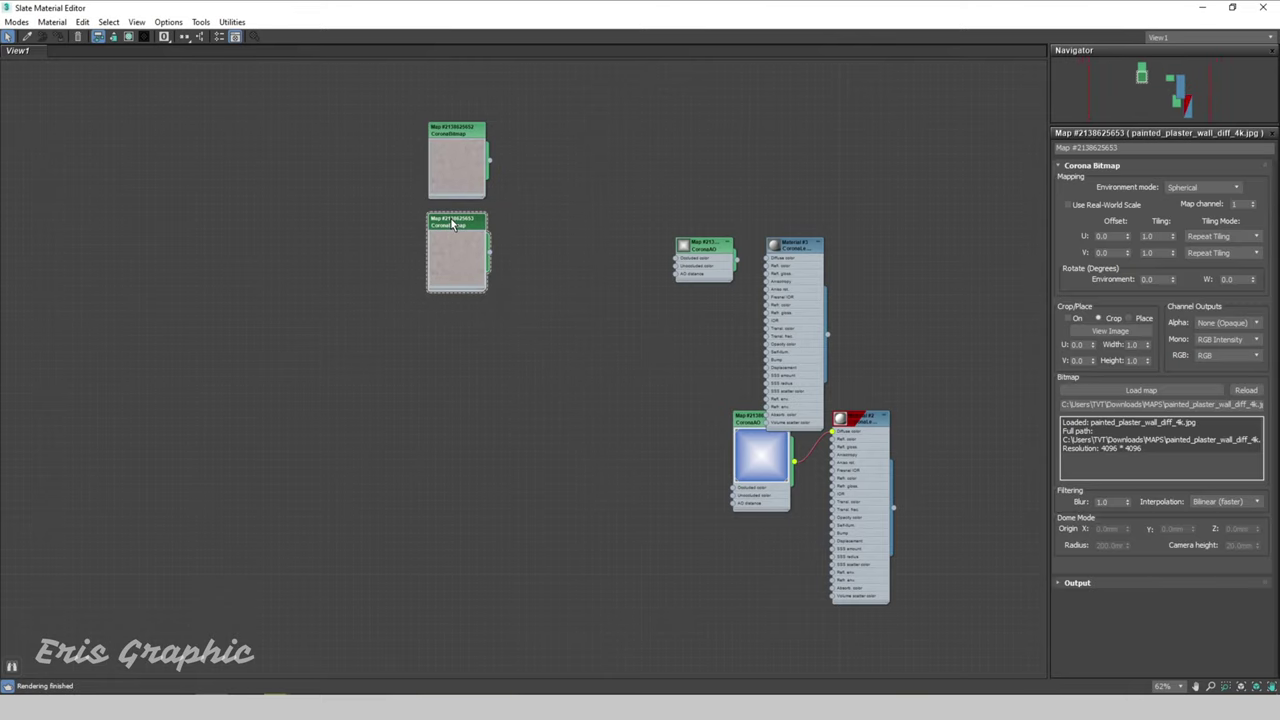
click(1140, 390)
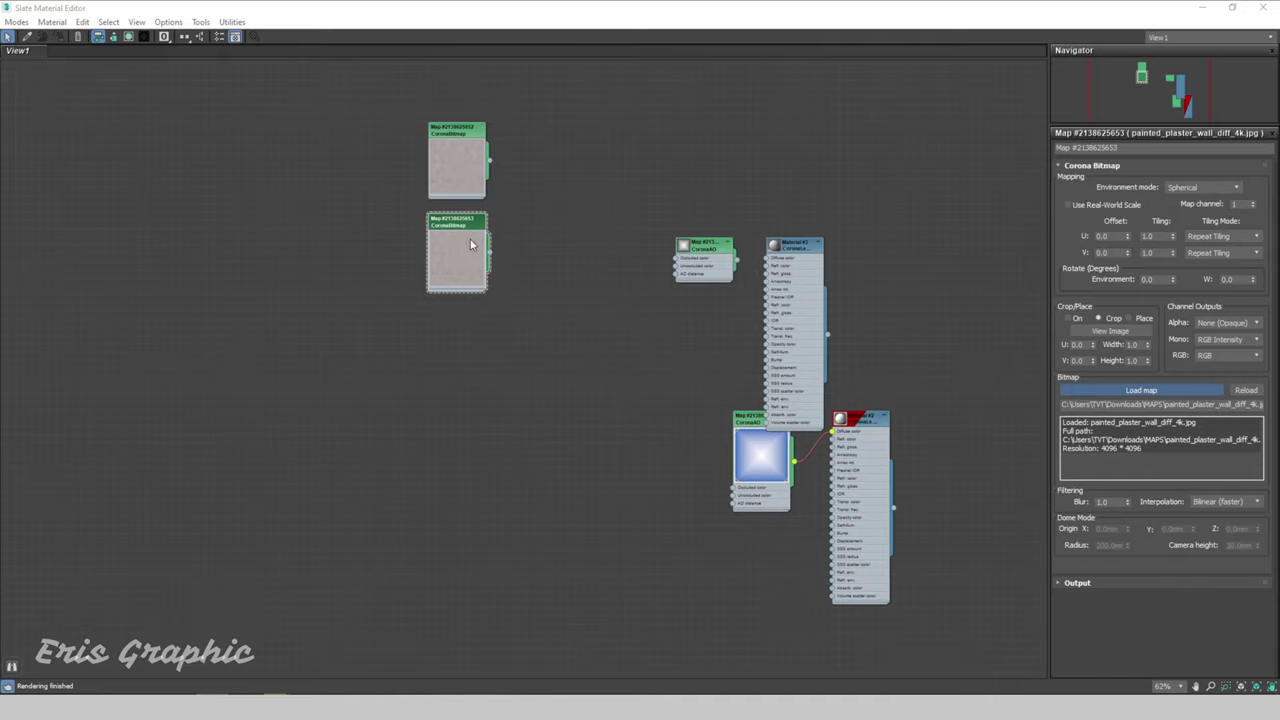
click(185, 193)
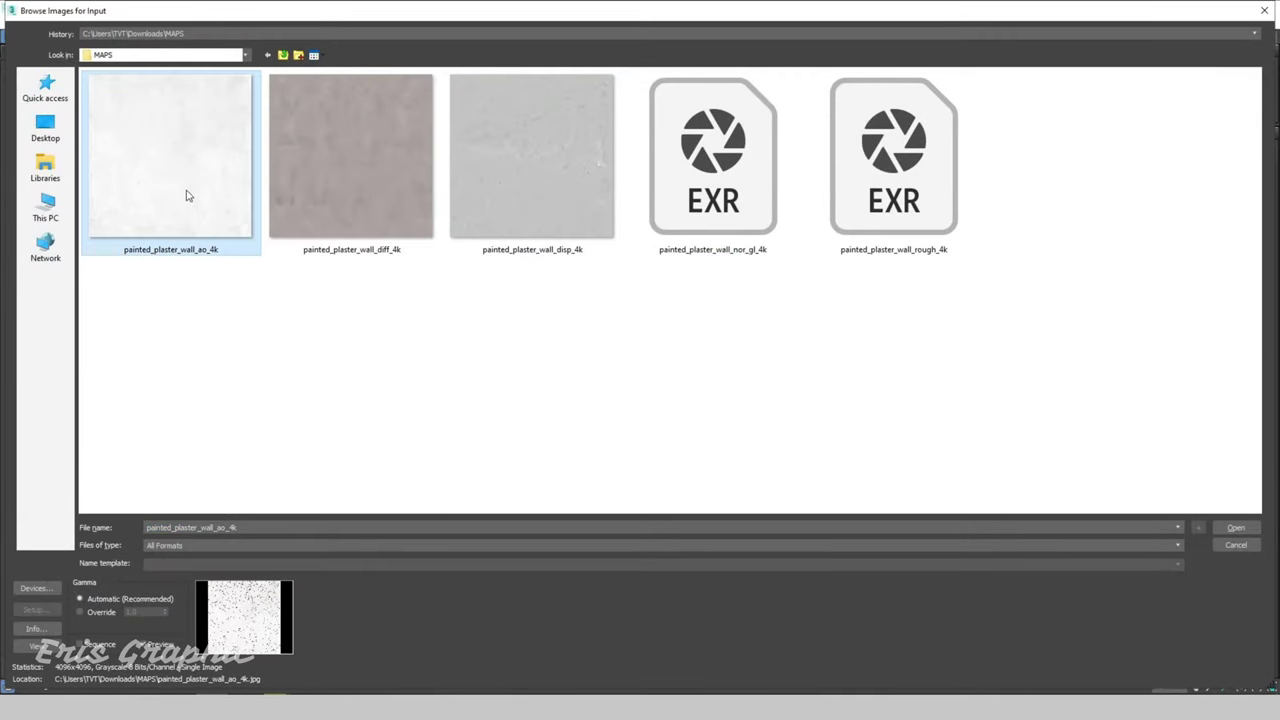
click(1235, 528)
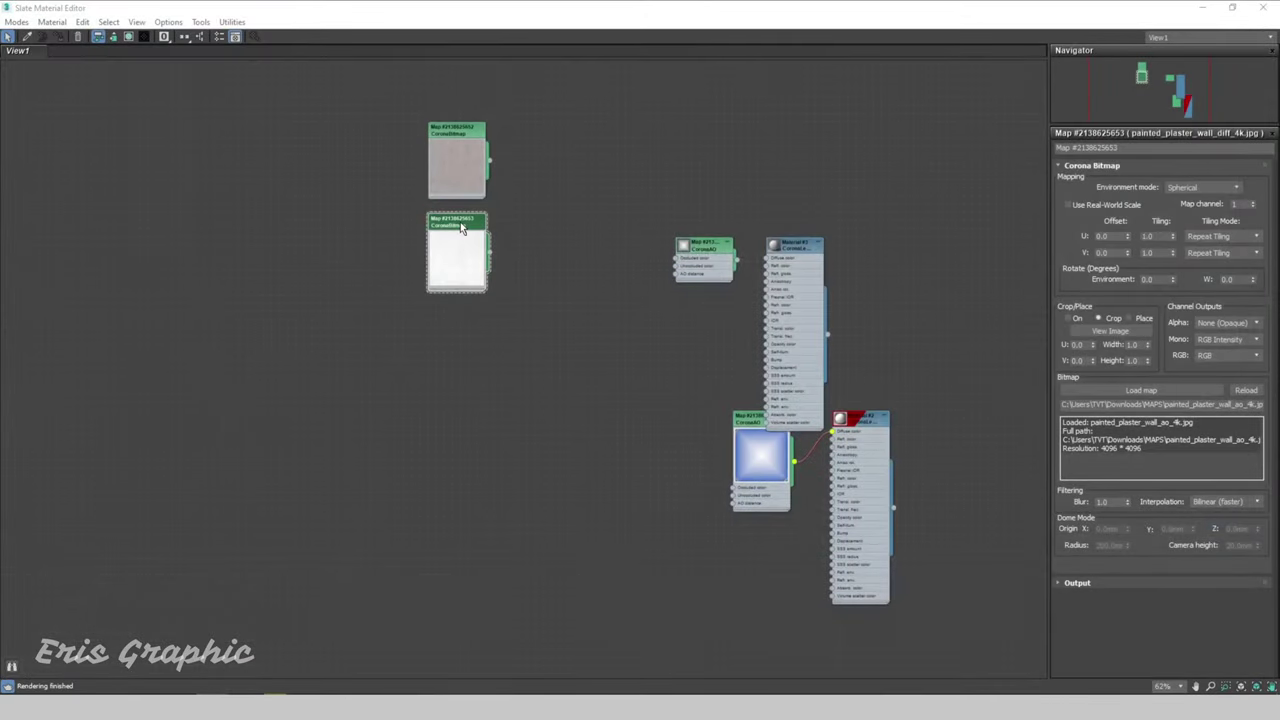
drag(460, 224, 463, 328)
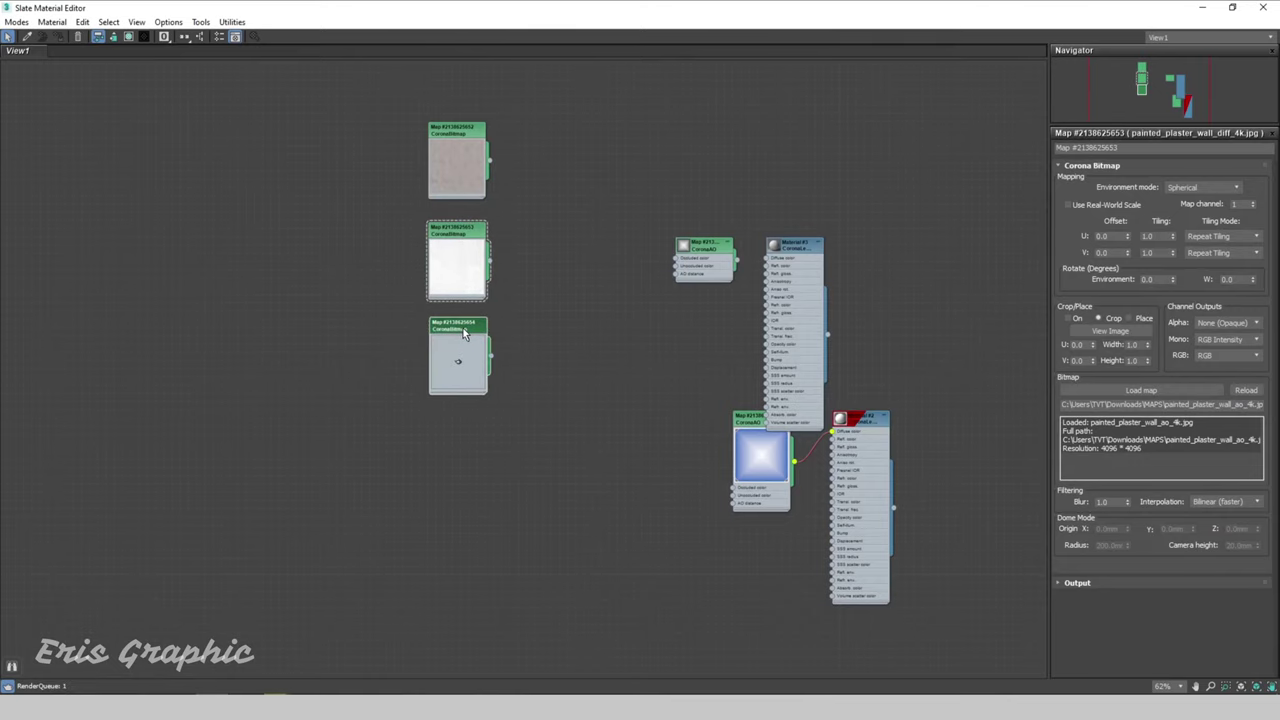
Load the nor_gl_4k normal map EXR into another bitmap node, accepting the OpenEXR settings
click(1190, 392)
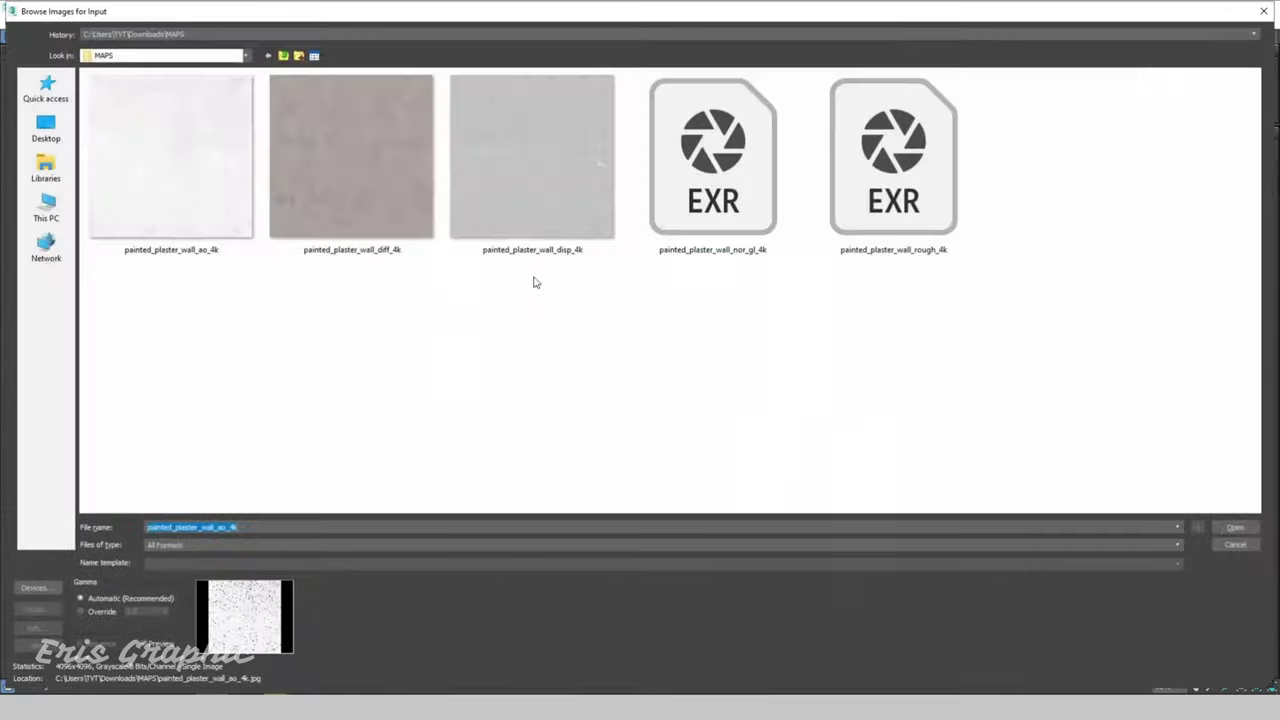
click(733, 219)
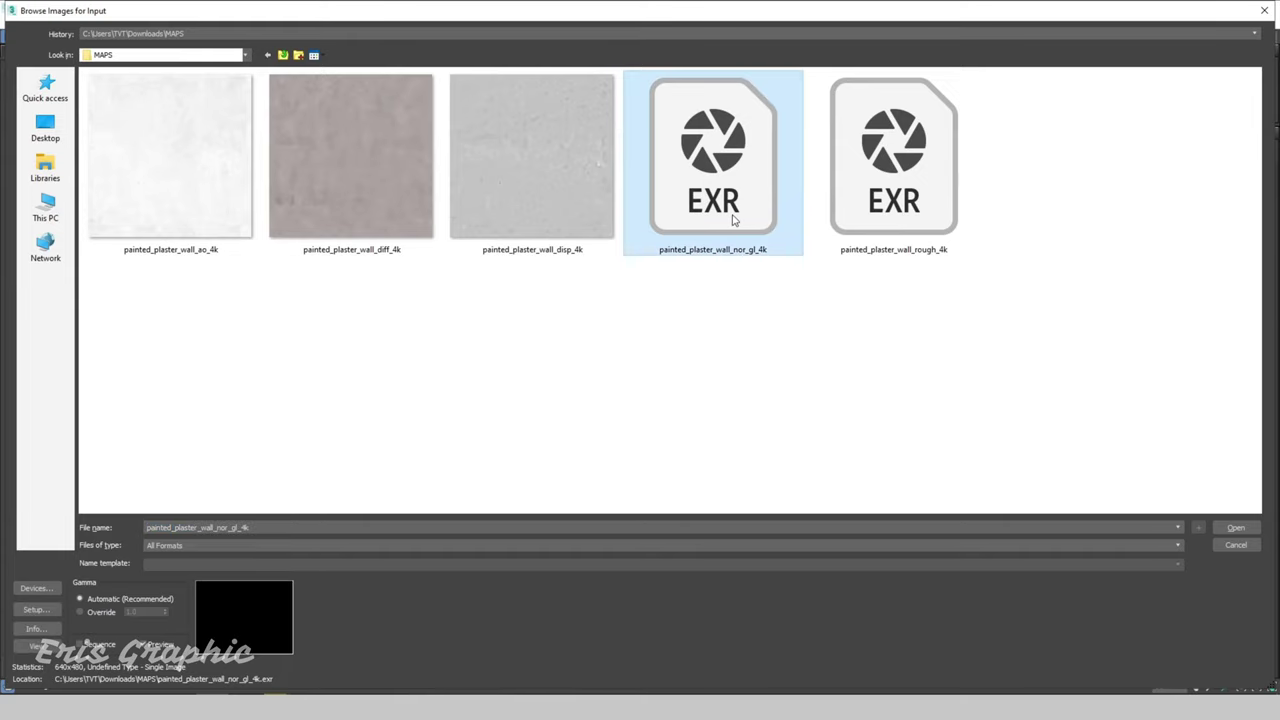
click(1235, 527)
click(272, 291)
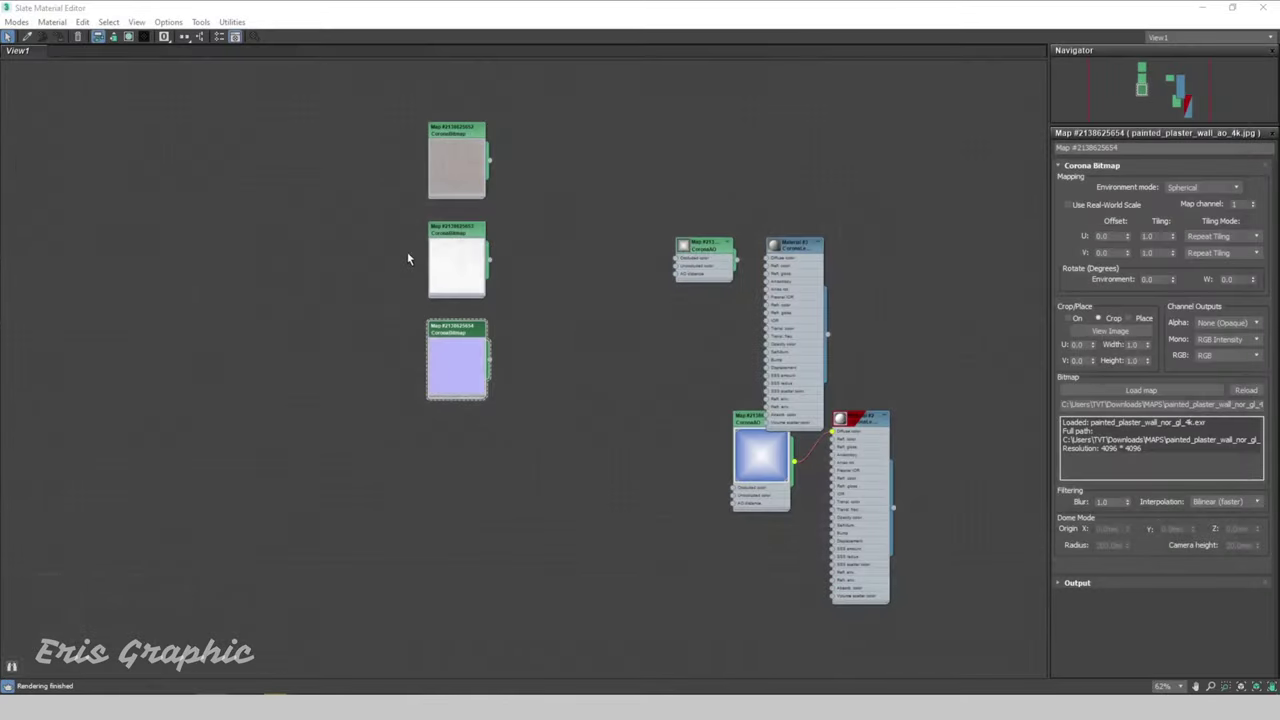
Shift-copy a bitmap node and load the rough_4k roughness EXR into it
middle_drag(534, 360, 562, 252)
shift+drag(488, 218, 488, 316)
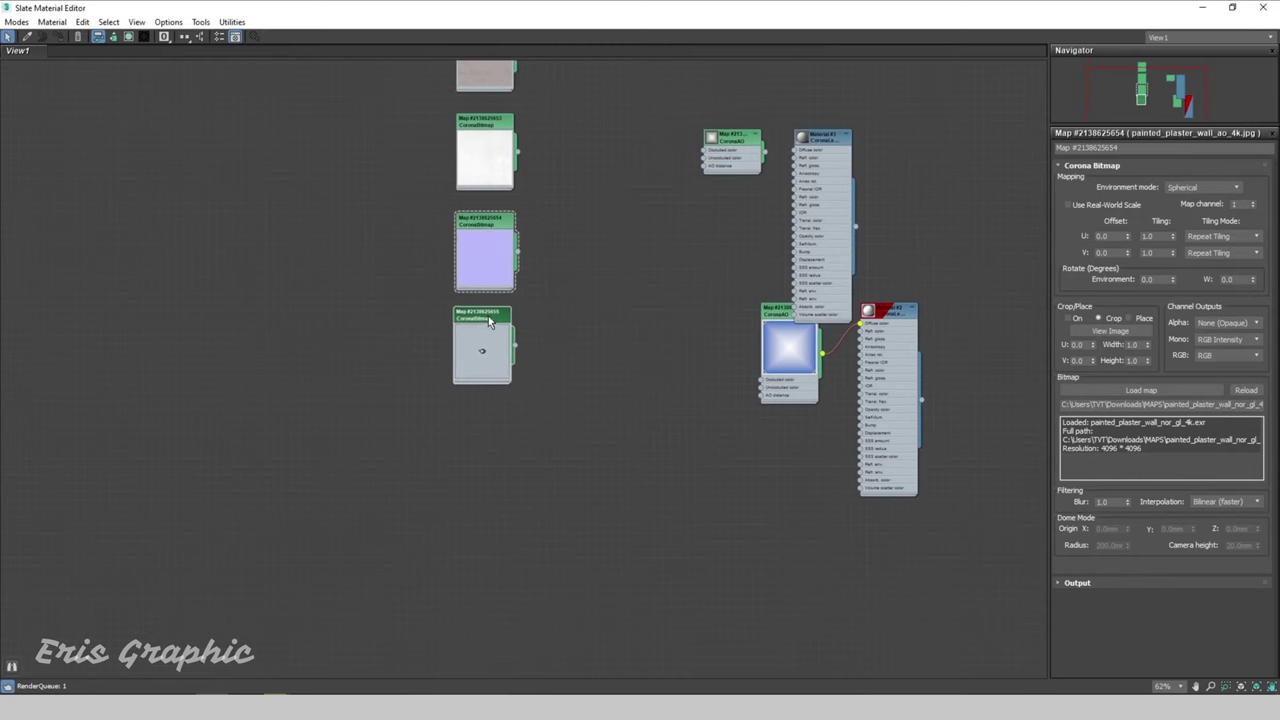
double_click(499, 335)
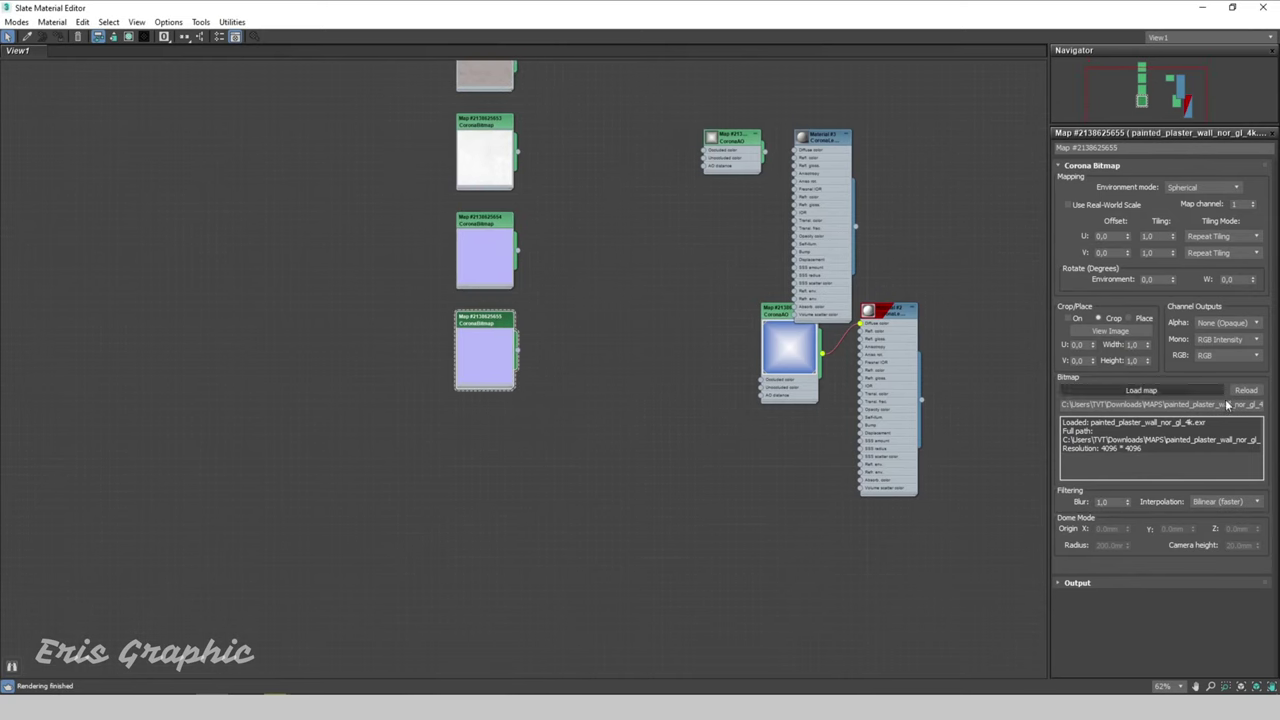
click(1090, 391)
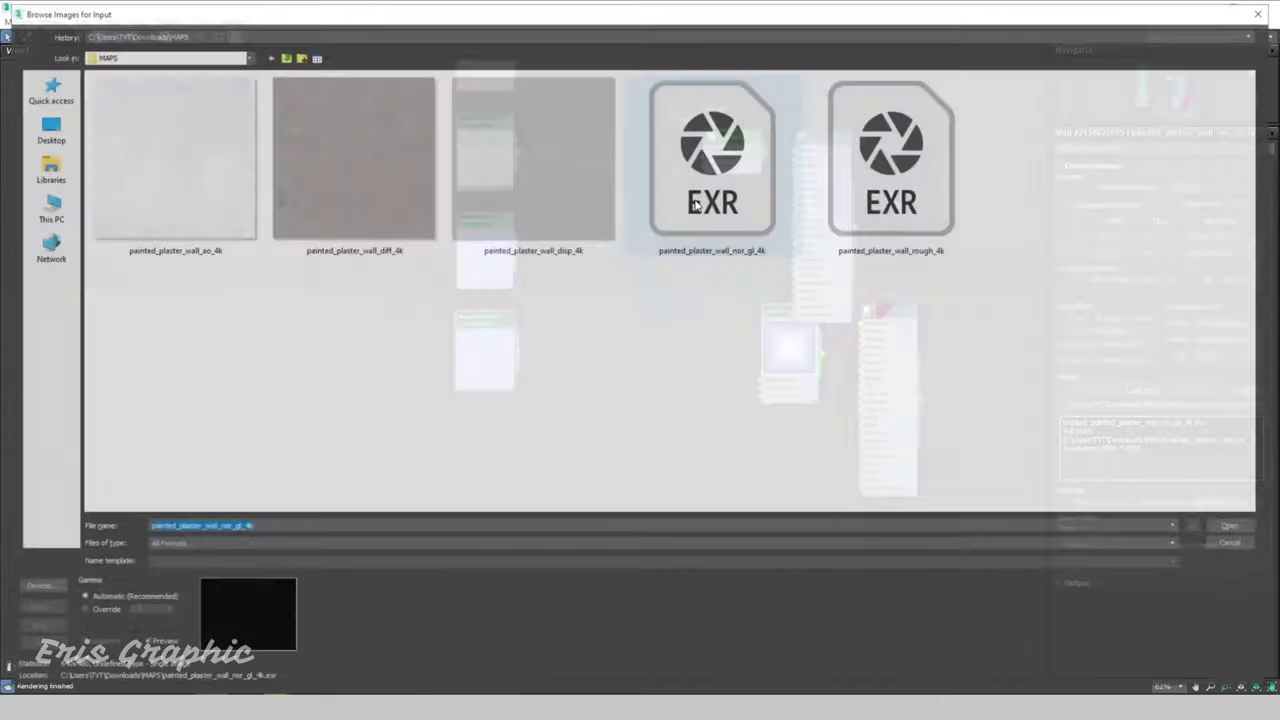
click(918, 195)
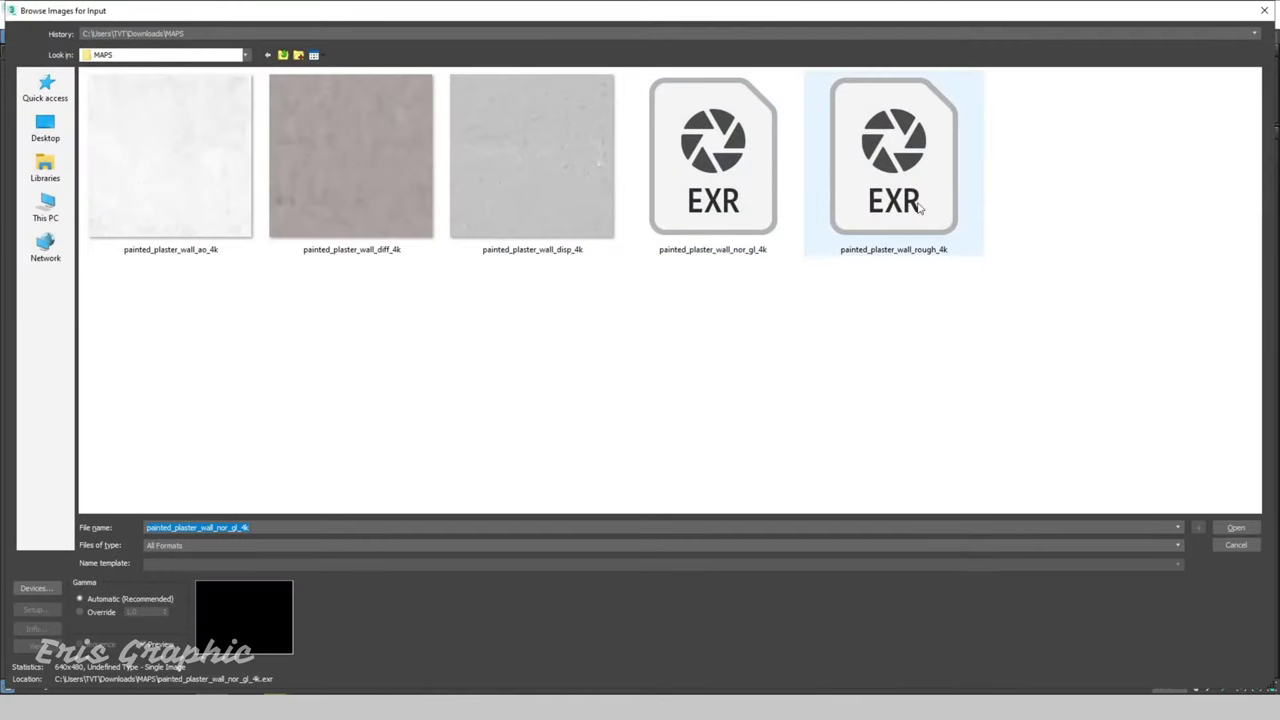
click(1236, 528)
click(257, 292)
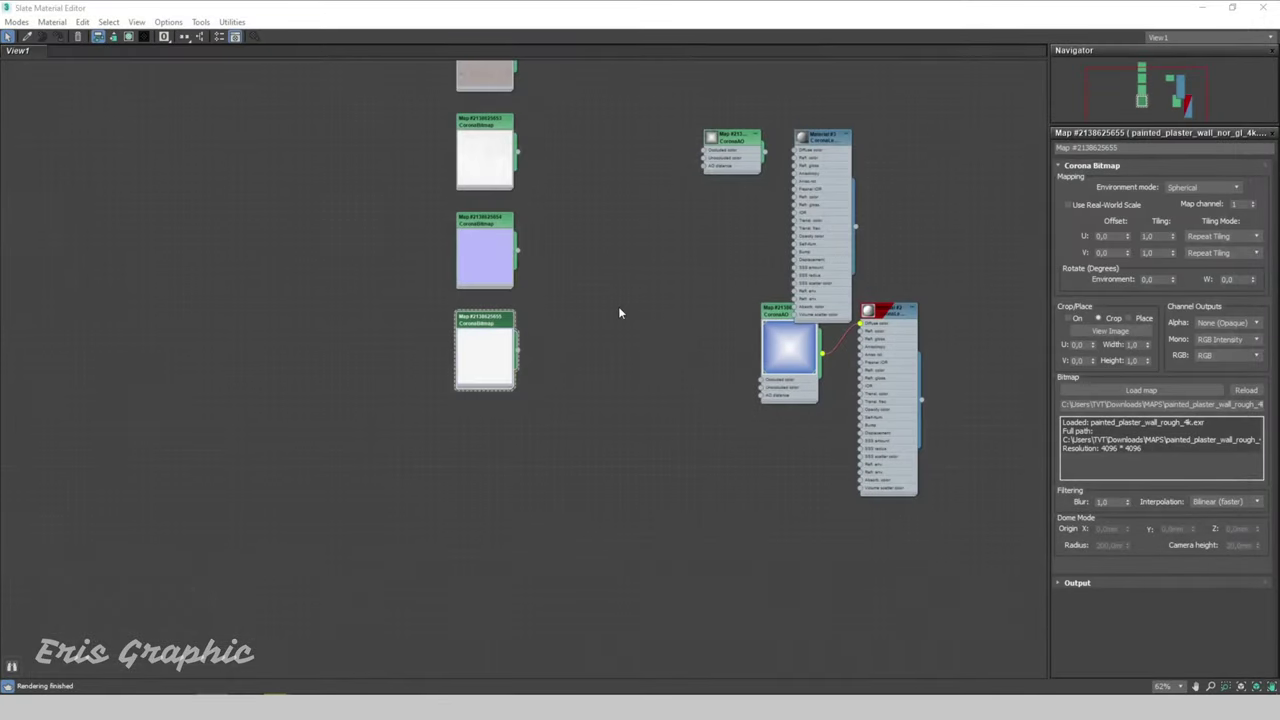
scroll(618, 306, up, 1)
middle_drag(603, 288, 618, 360)
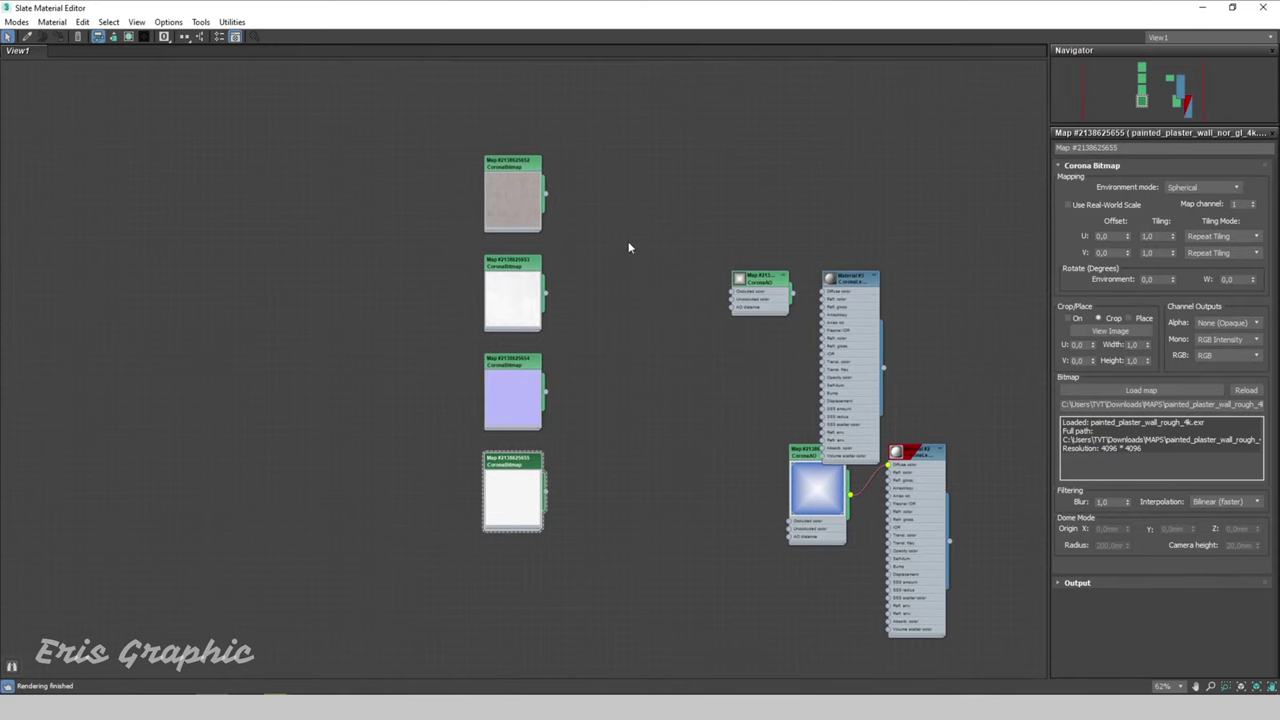
Wire the diffuse bitmap into CoronaAO Occluded color and CoronaAO into Material #3 Diffuse color
drag(760, 277, 652, 212)
scroll(575, 197, up, 2)
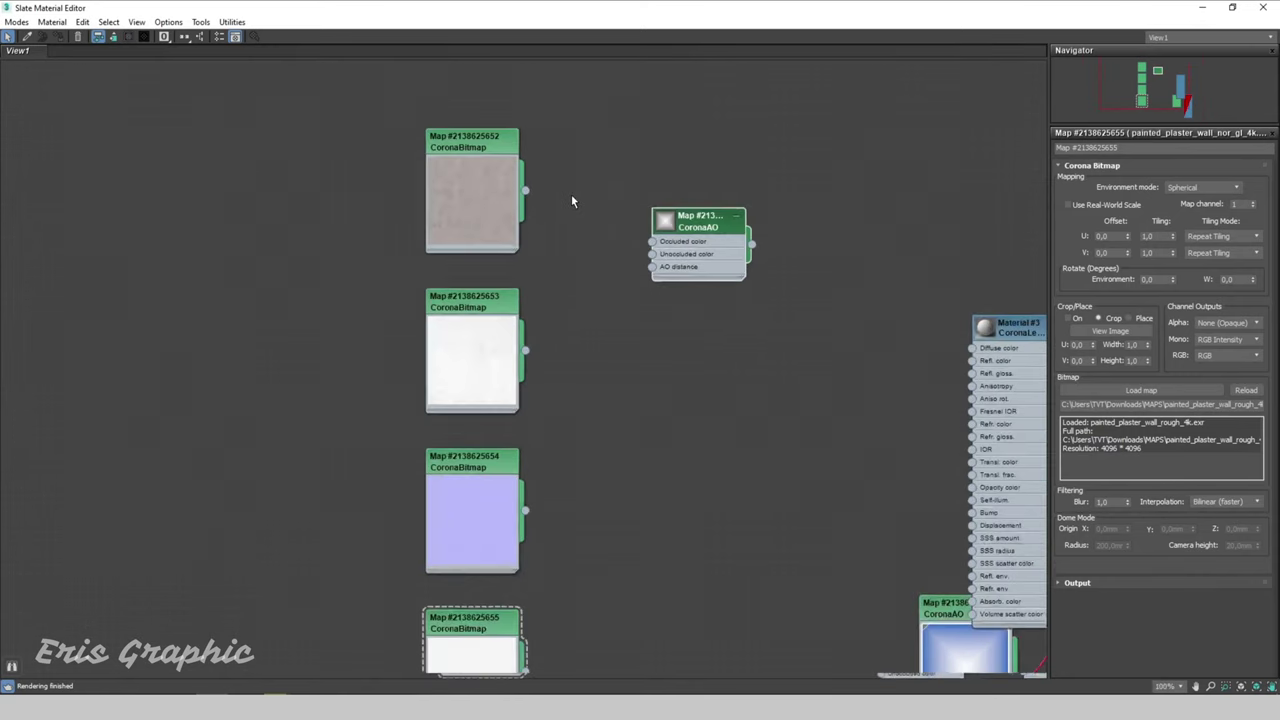
scroll(575, 197, up, 1)
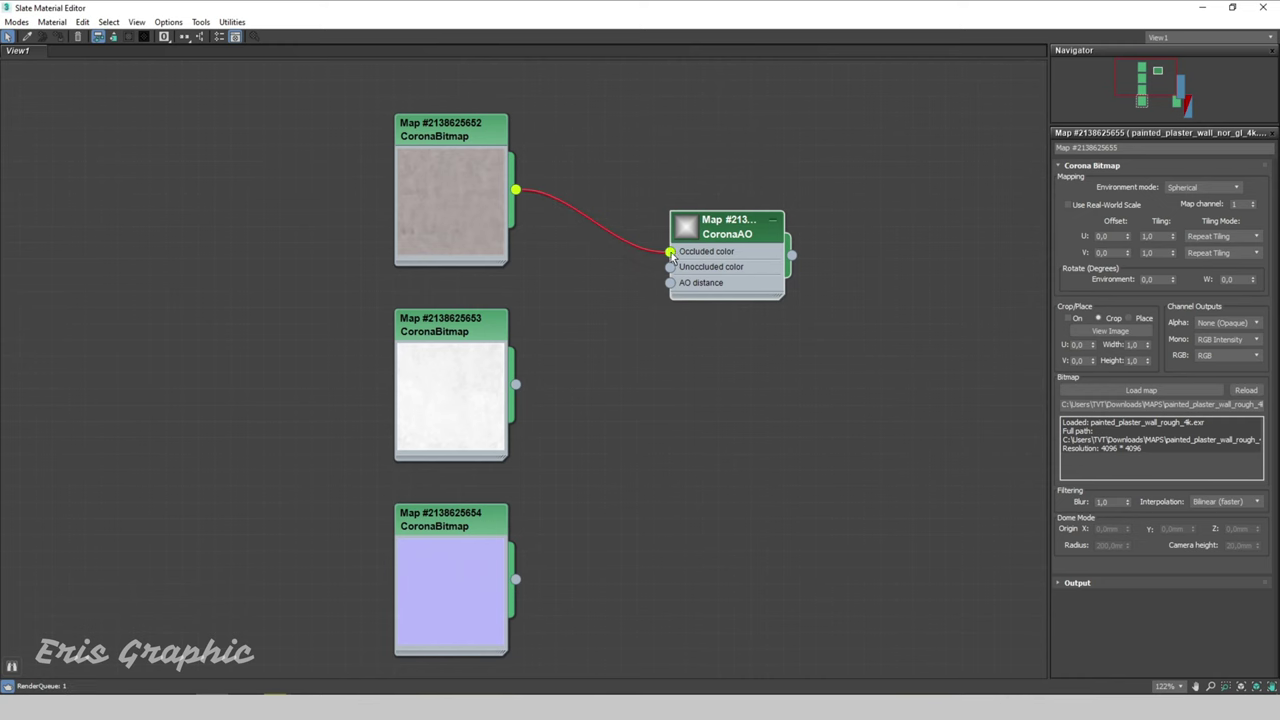
drag(647, 262, 670, 251)
middle_drag(660, 262, 580, 275)
scroll(561, 283, up, 1)
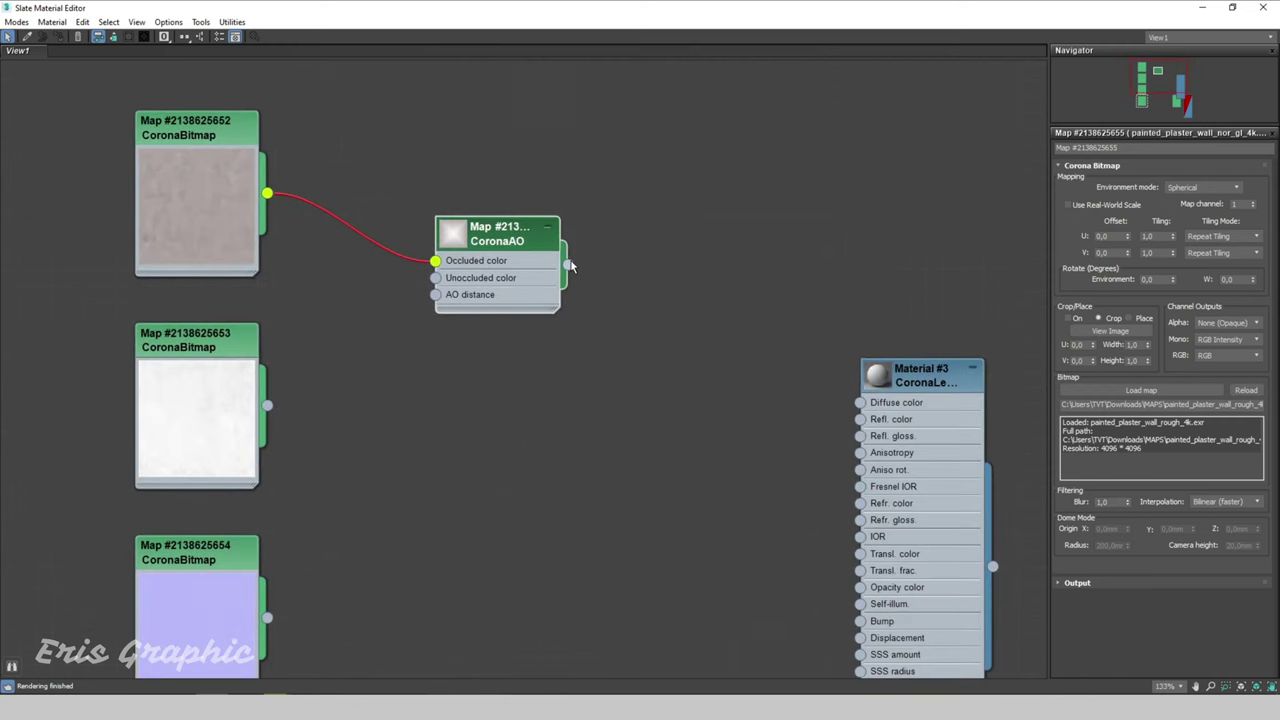
drag(567, 264, 860, 402)
double_click(878, 375)
double_click(463, 244)
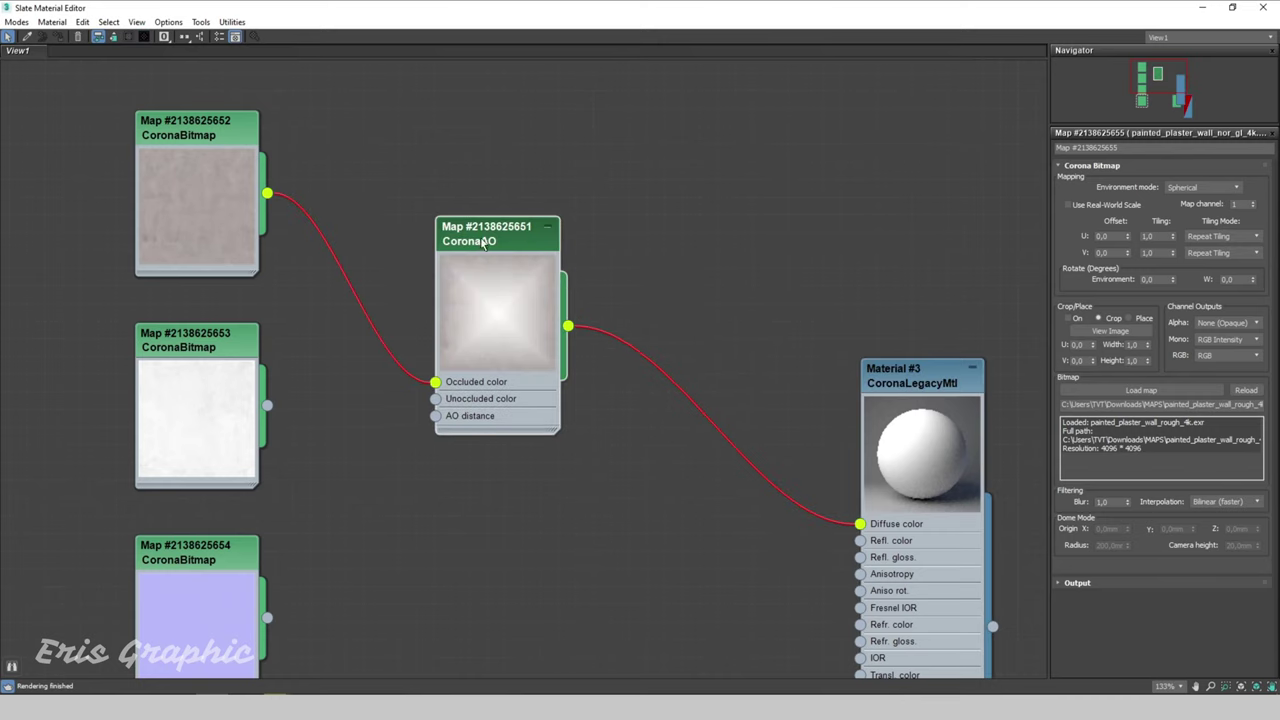
Also connect the diffuse bitmap to CoronaAO's Unoccluded color input
drag(252, 133, 268, 115)
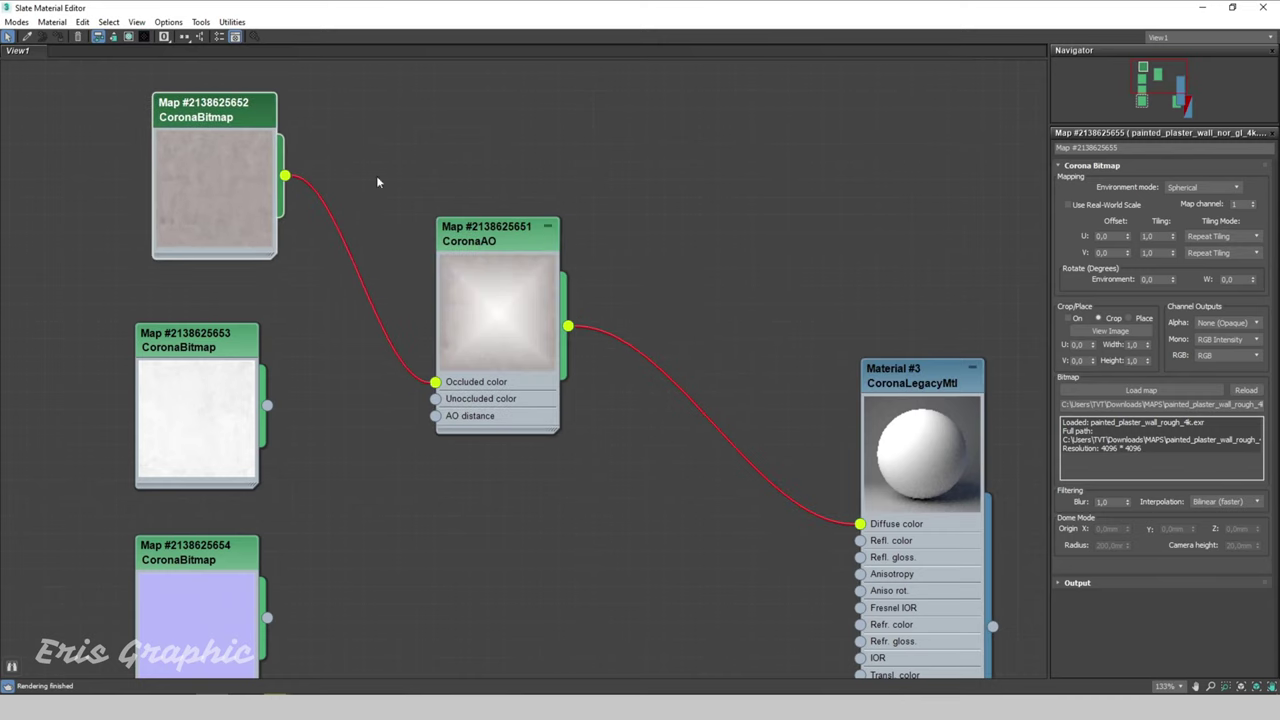
mouse_move(262, 174)
mouse_down()
mouse_move(418, 157)
mouse_move(595, 381)
mouse_up()
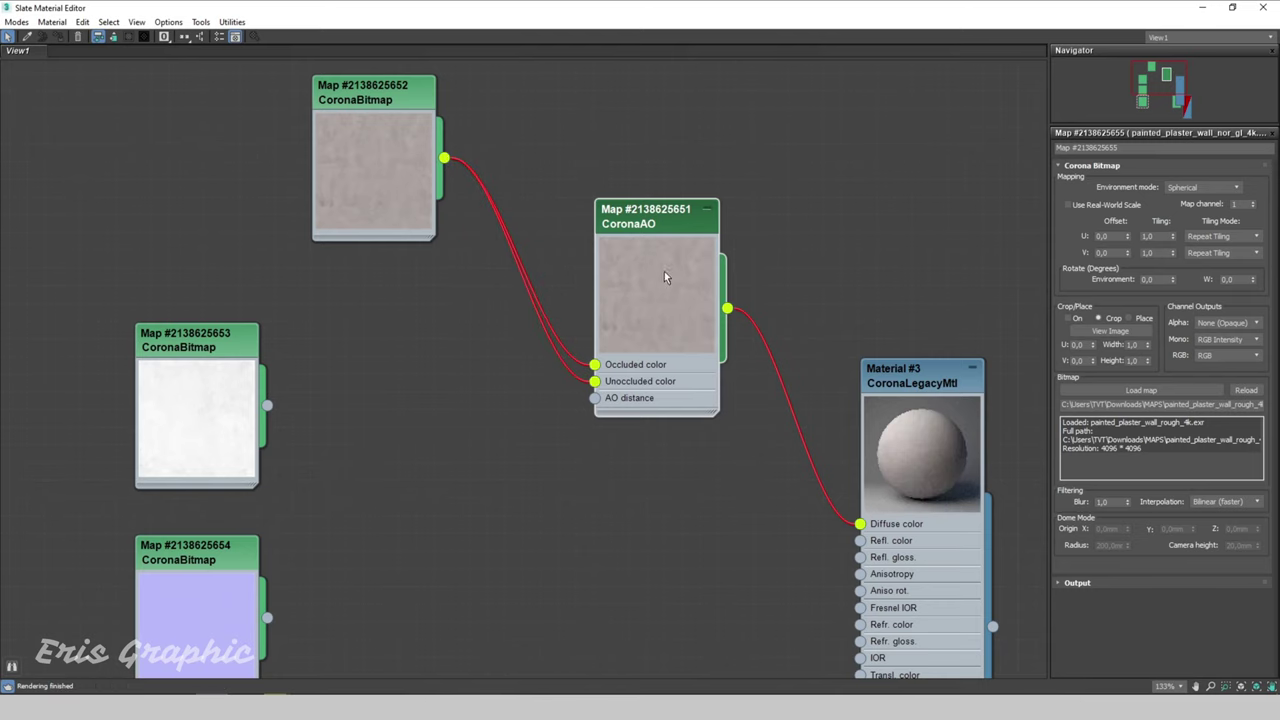
drag(397, 88, 292, 123)
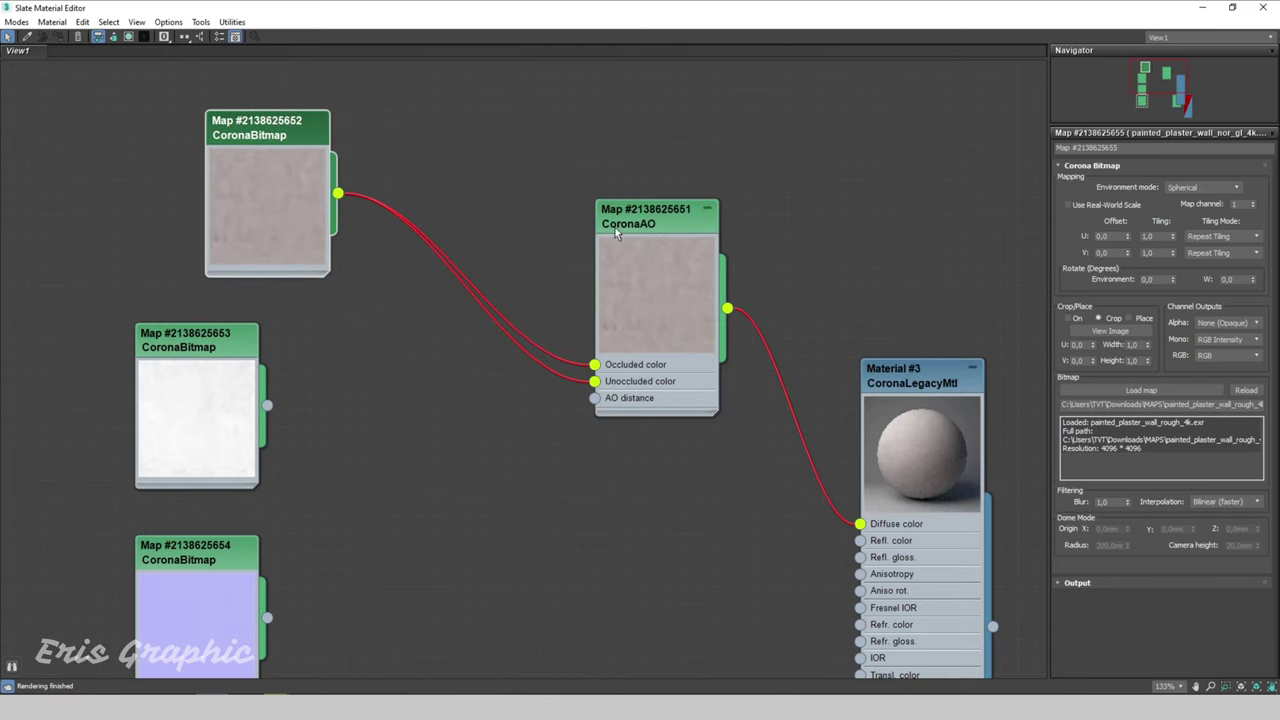
double_click(654, 227)
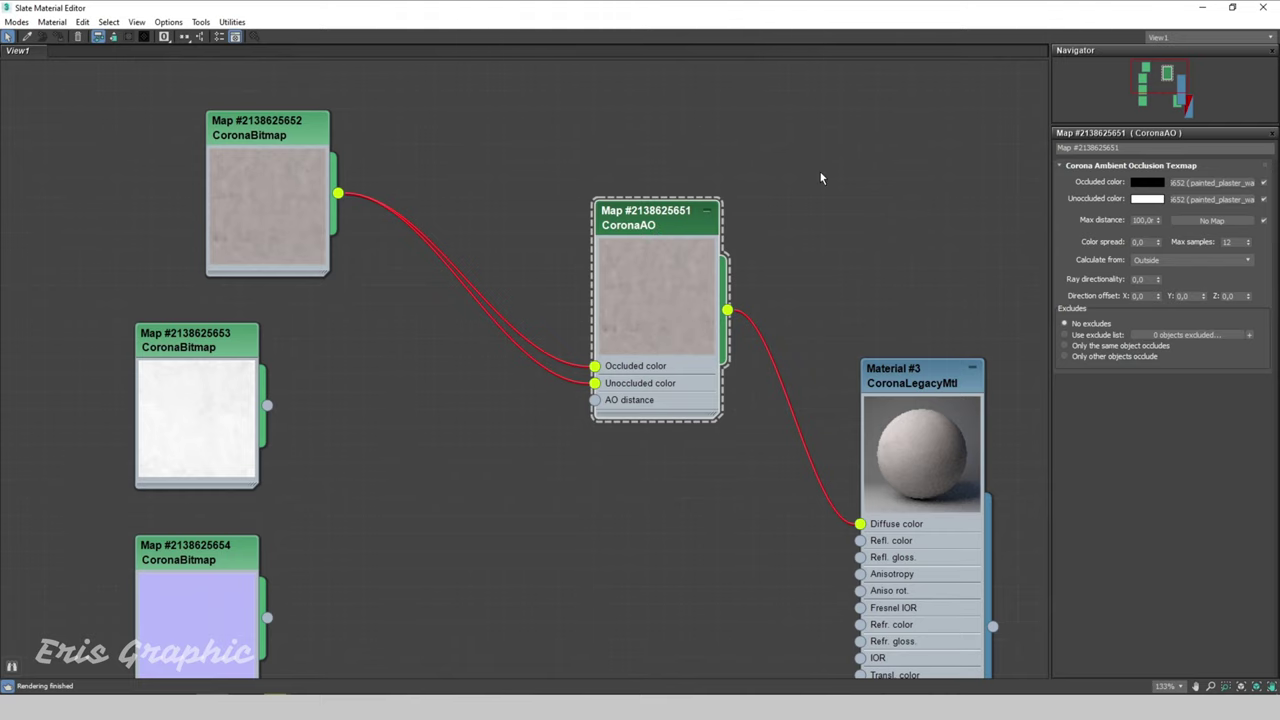
Assign Material #3 to the selected unicorn statue
click(1236, 8)
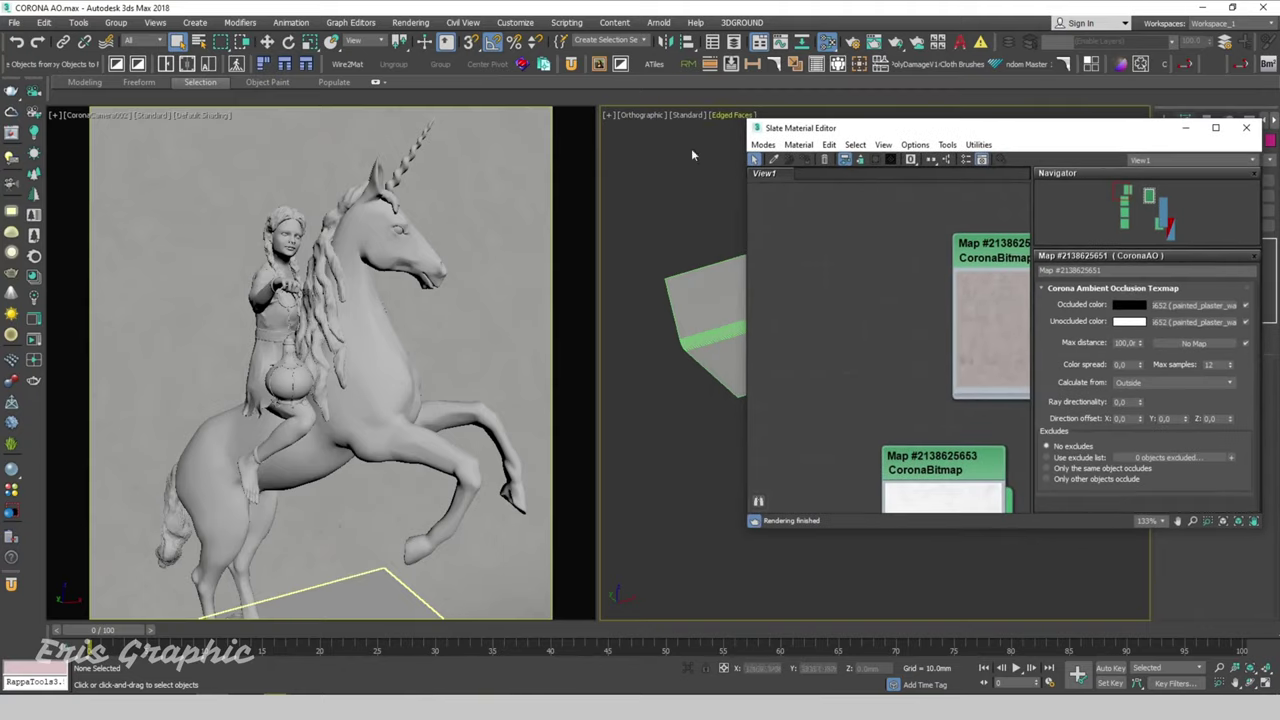
click(417, 321)
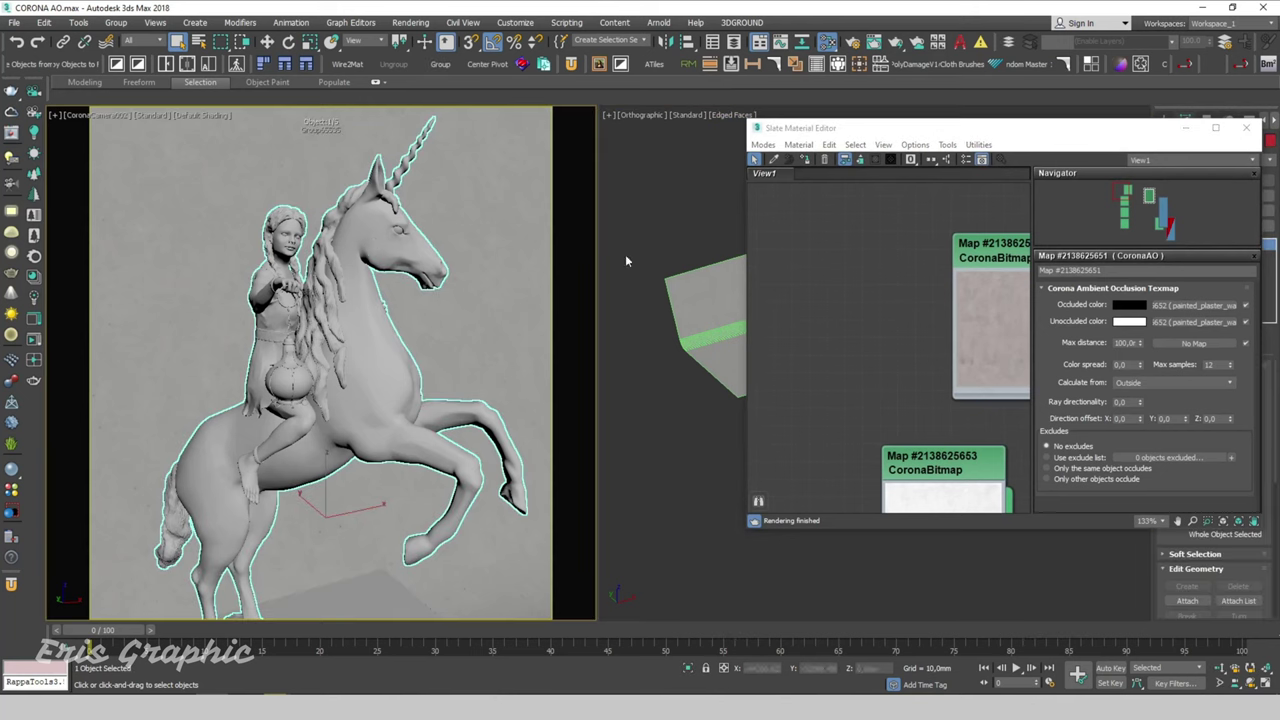
scroll(845, 236, down, 2)
scroll(845, 236, down, 2)
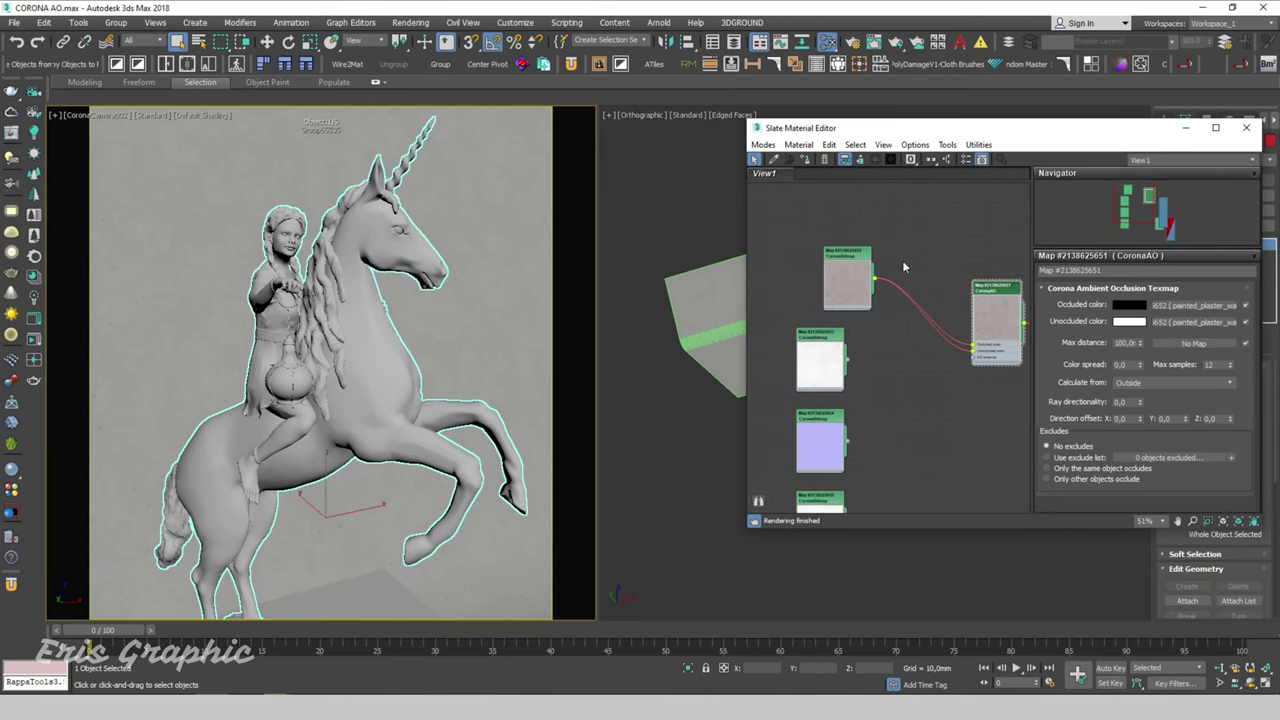
scroll(845, 236, down, 2)
scroll(884, 268, down, 5)
click(917, 302)
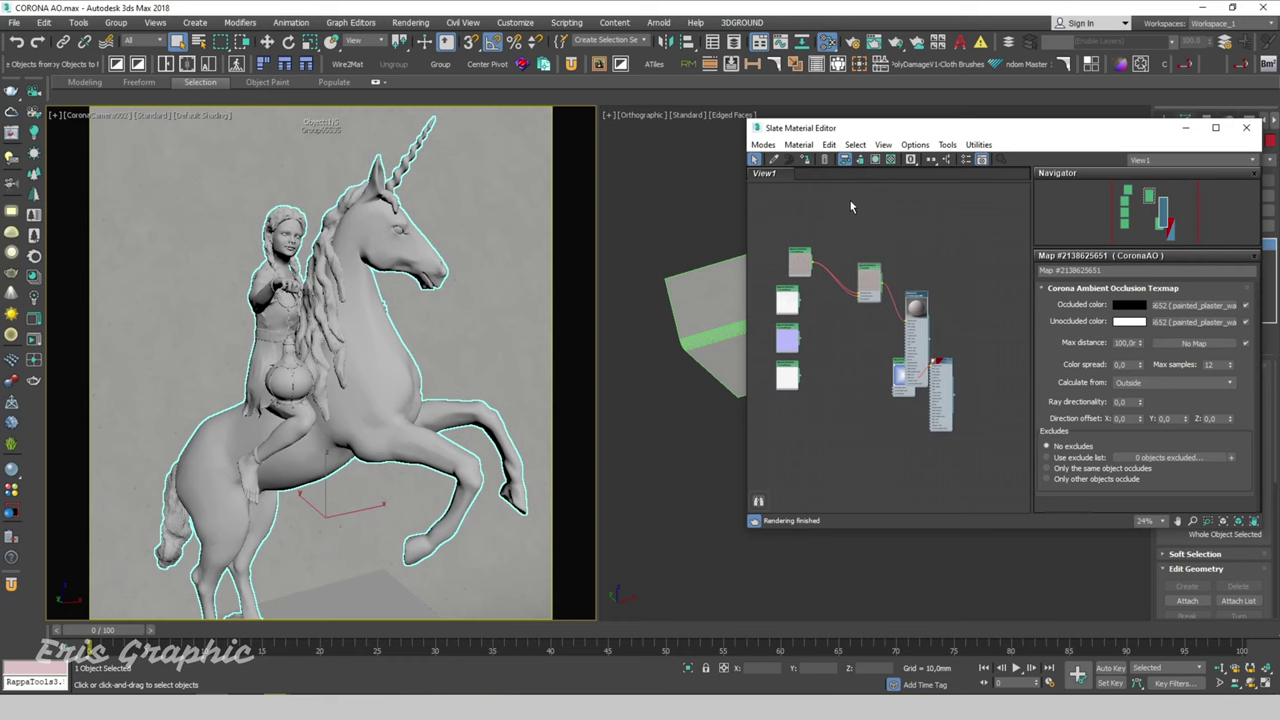
click(806, 160)
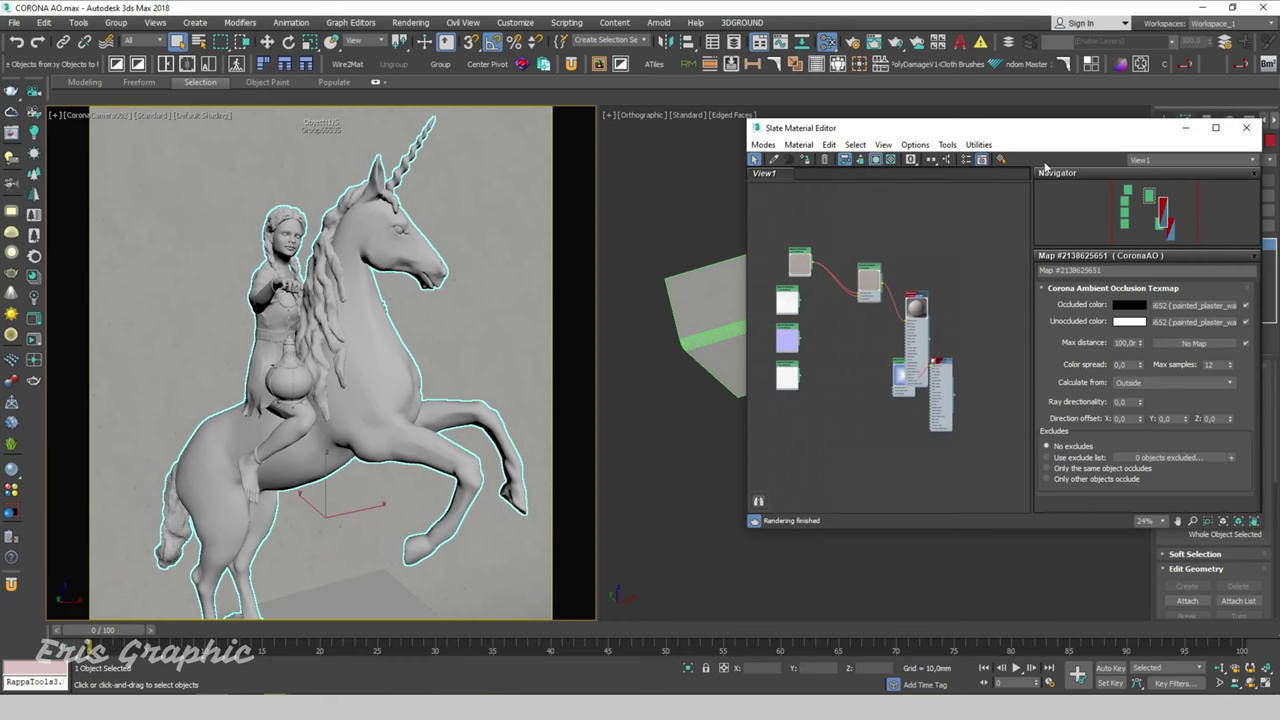
click(1186, 133)
Isolate the unicorn in the right viewport and add a UVW Map modifier
key(z)
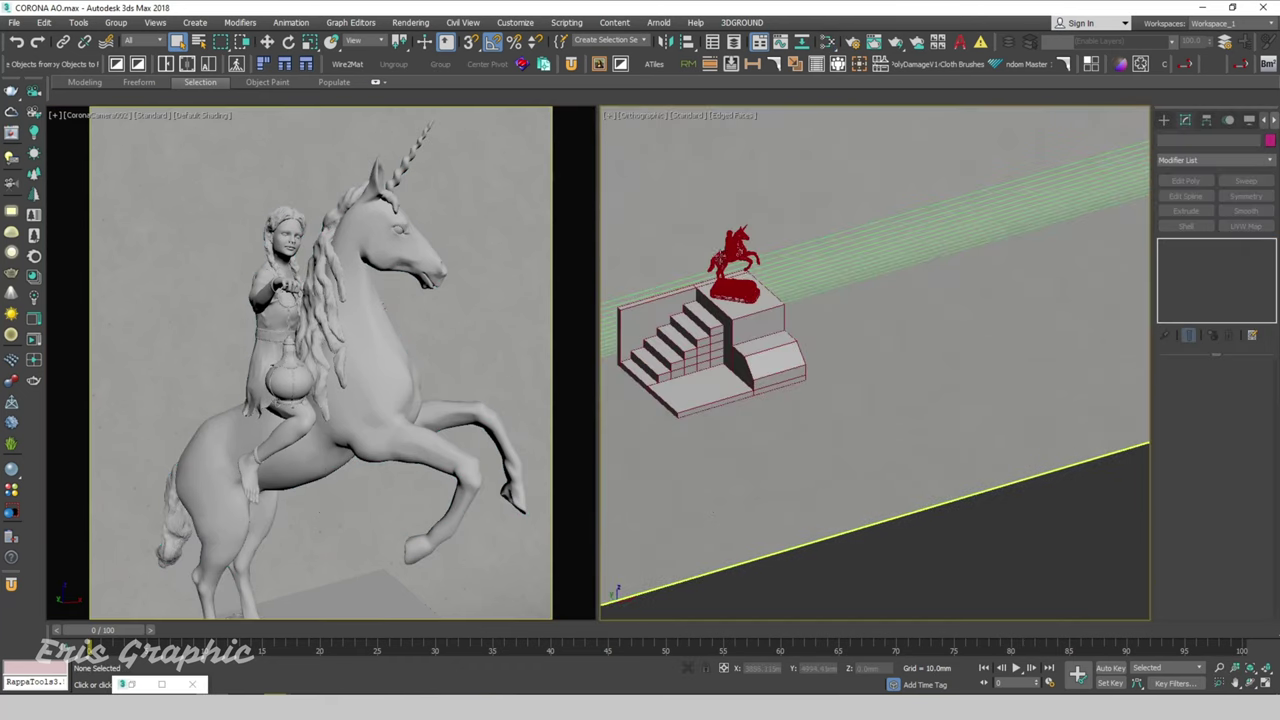
key(alt+q)
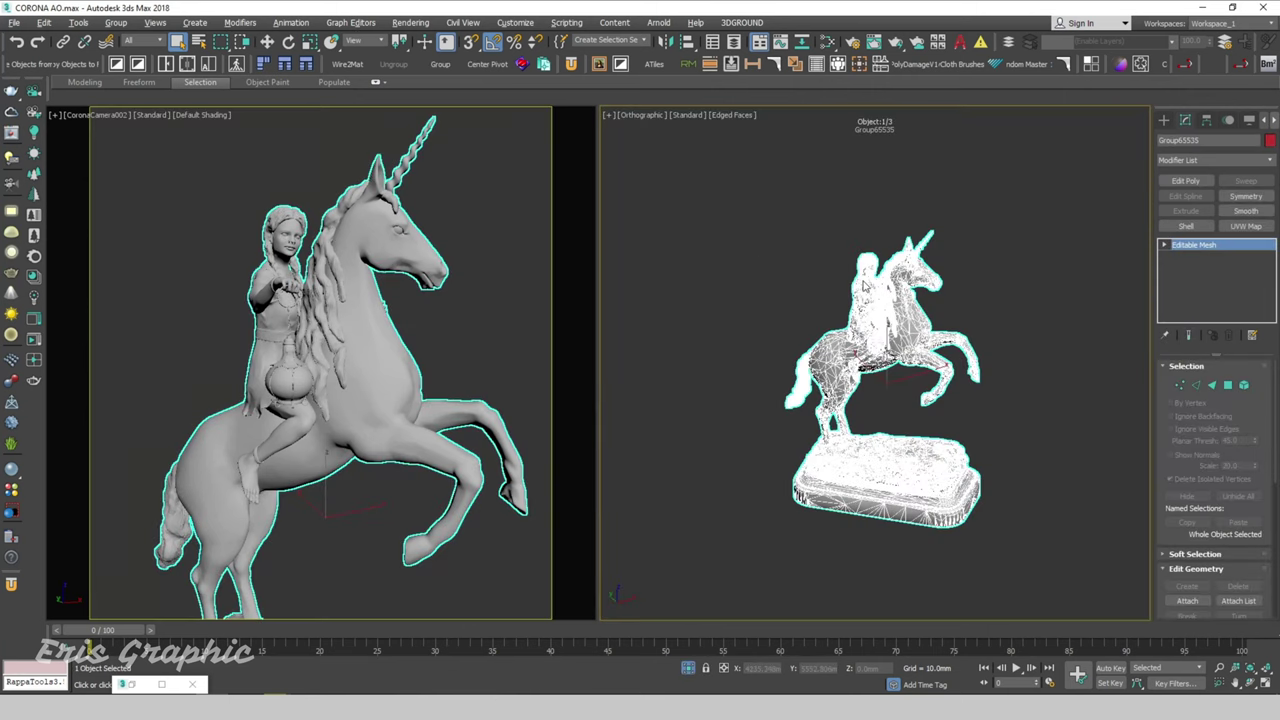
key(z)
key(F4)
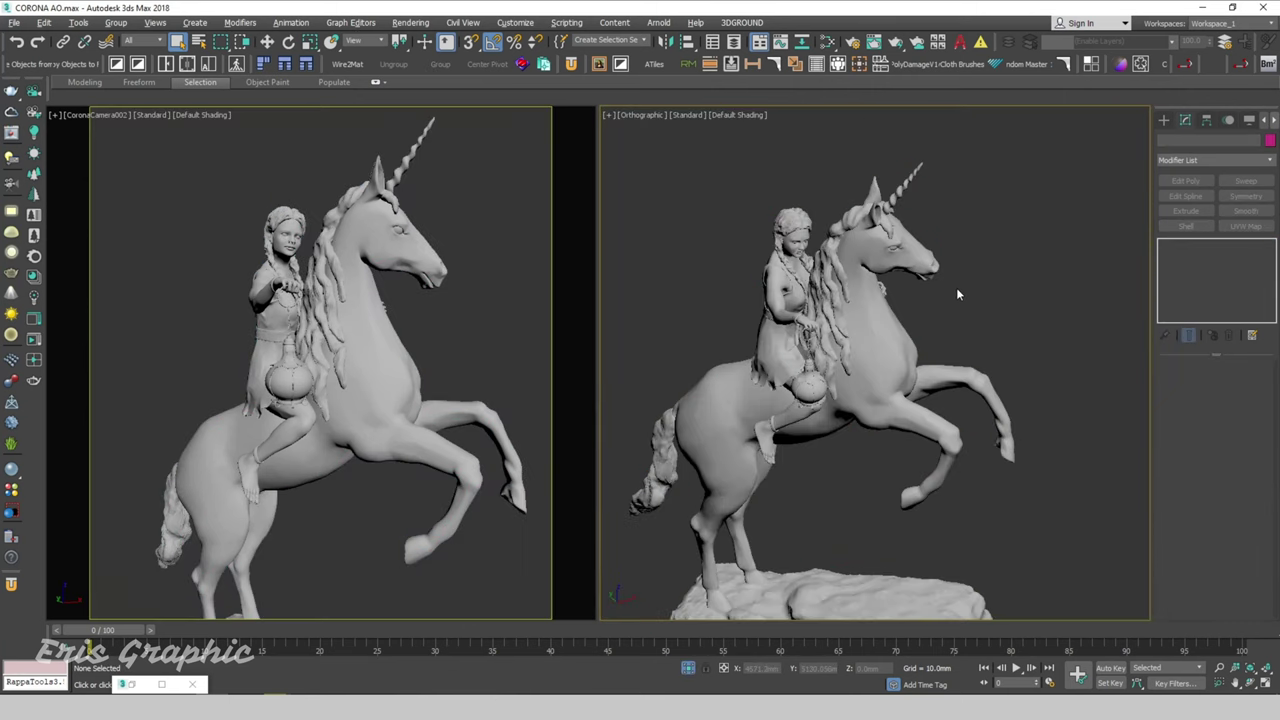
click(925, 245)
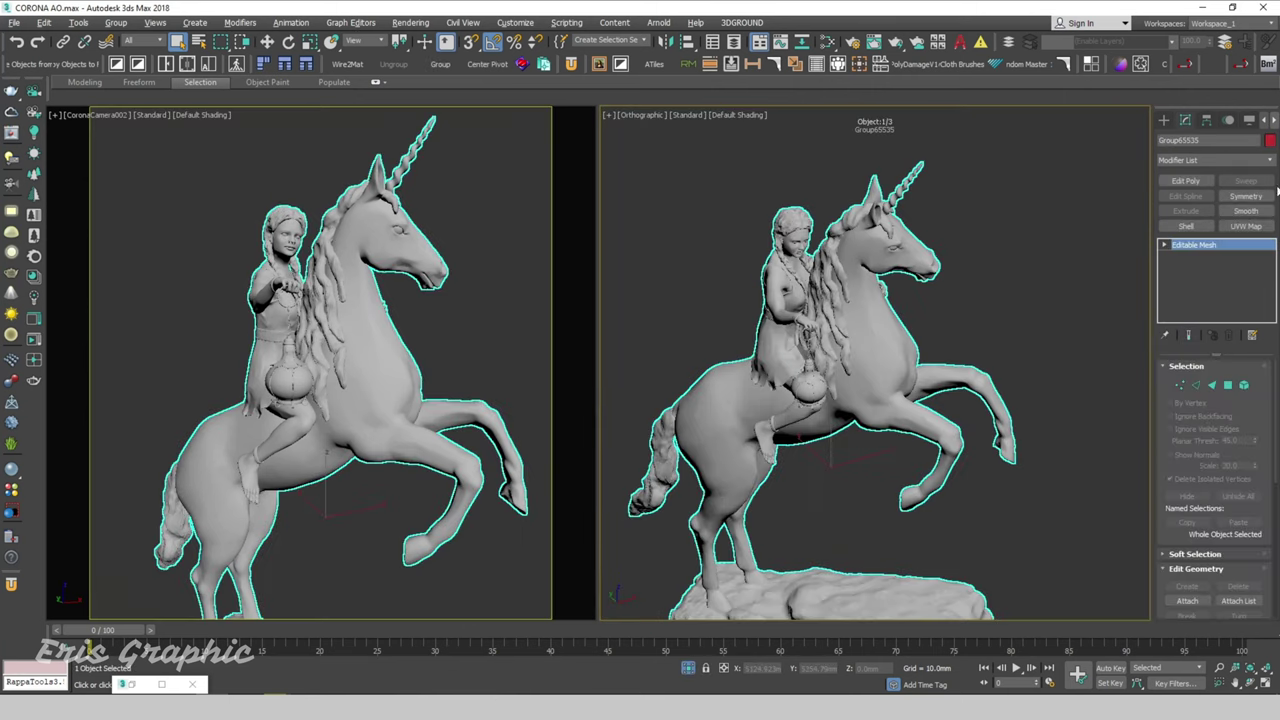
click(1244, 227)
text(300)
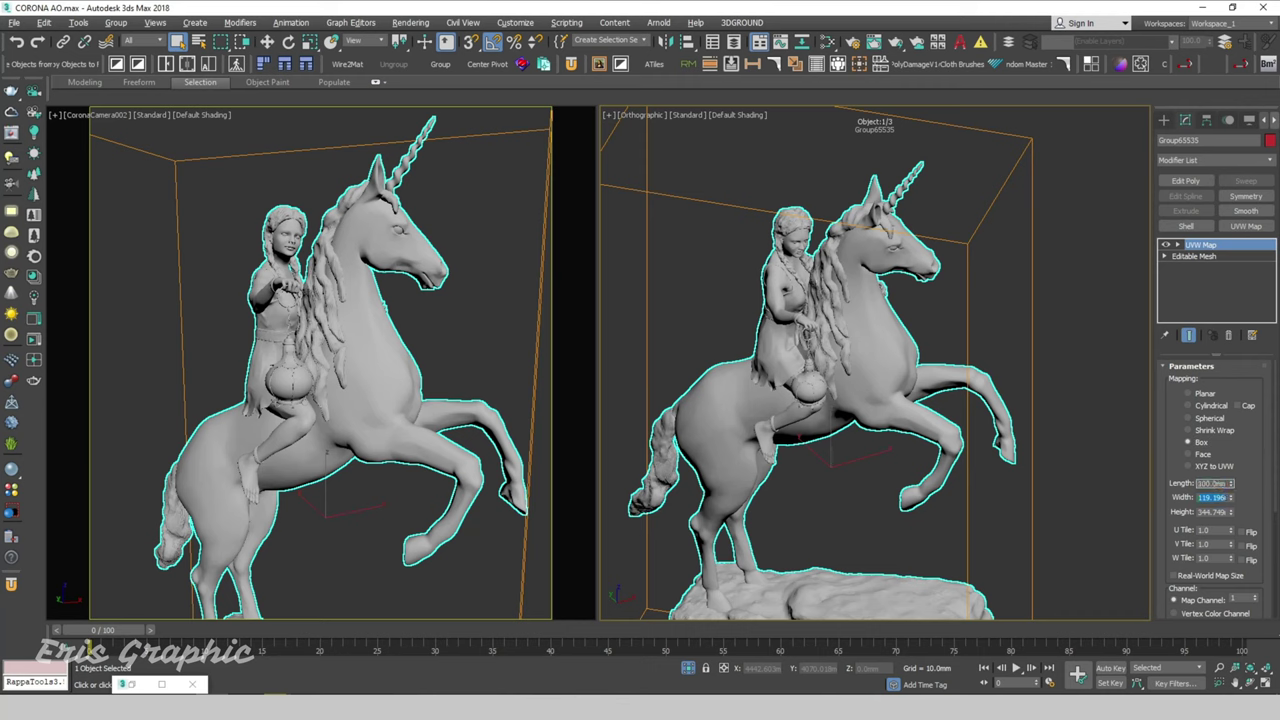
Set the UVW Map Width and Height to 100 mm for a 100 mm box gizmo
text(100)
key(Return)
text(100)
key(Return)
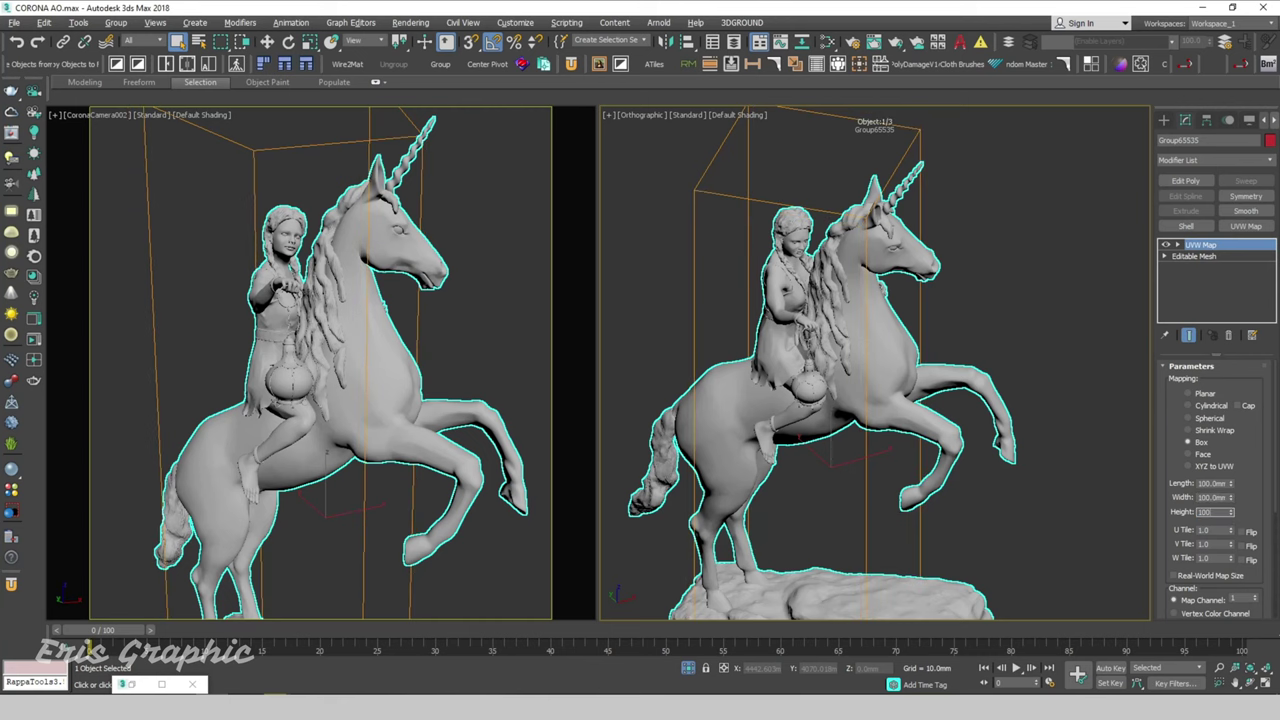
key(Return)
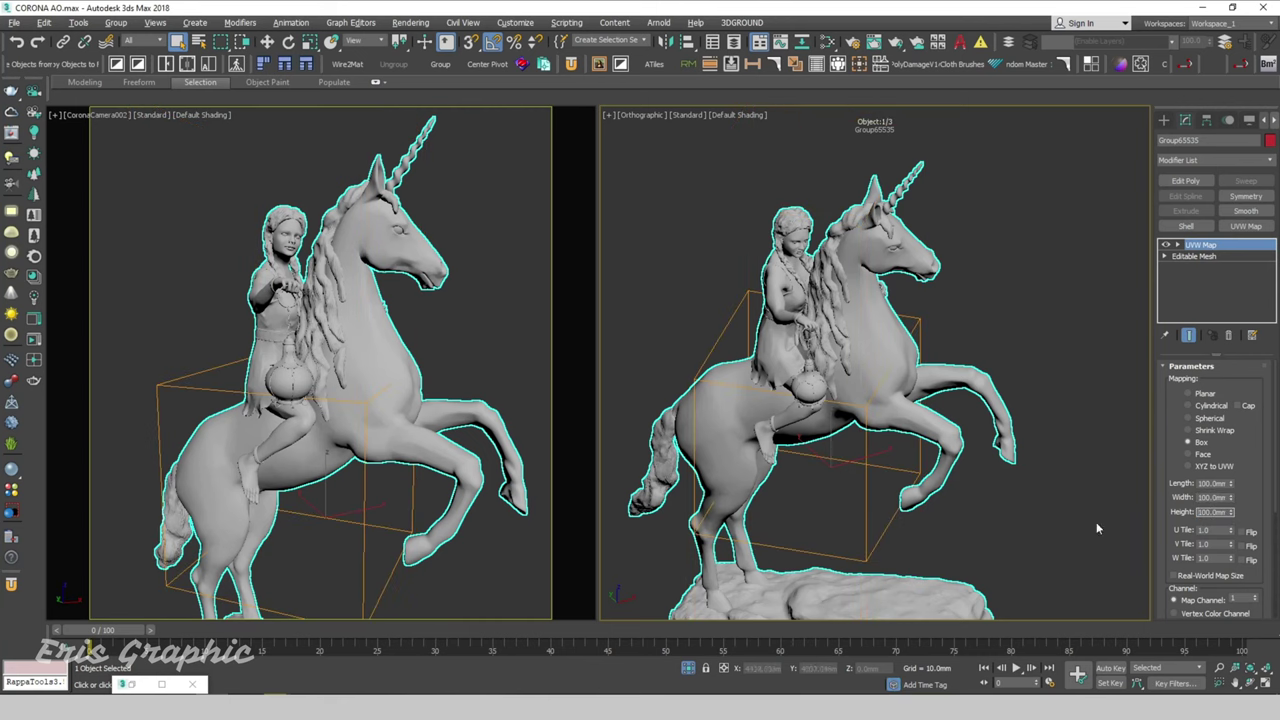
click(1007, 268)
click(900, 240)
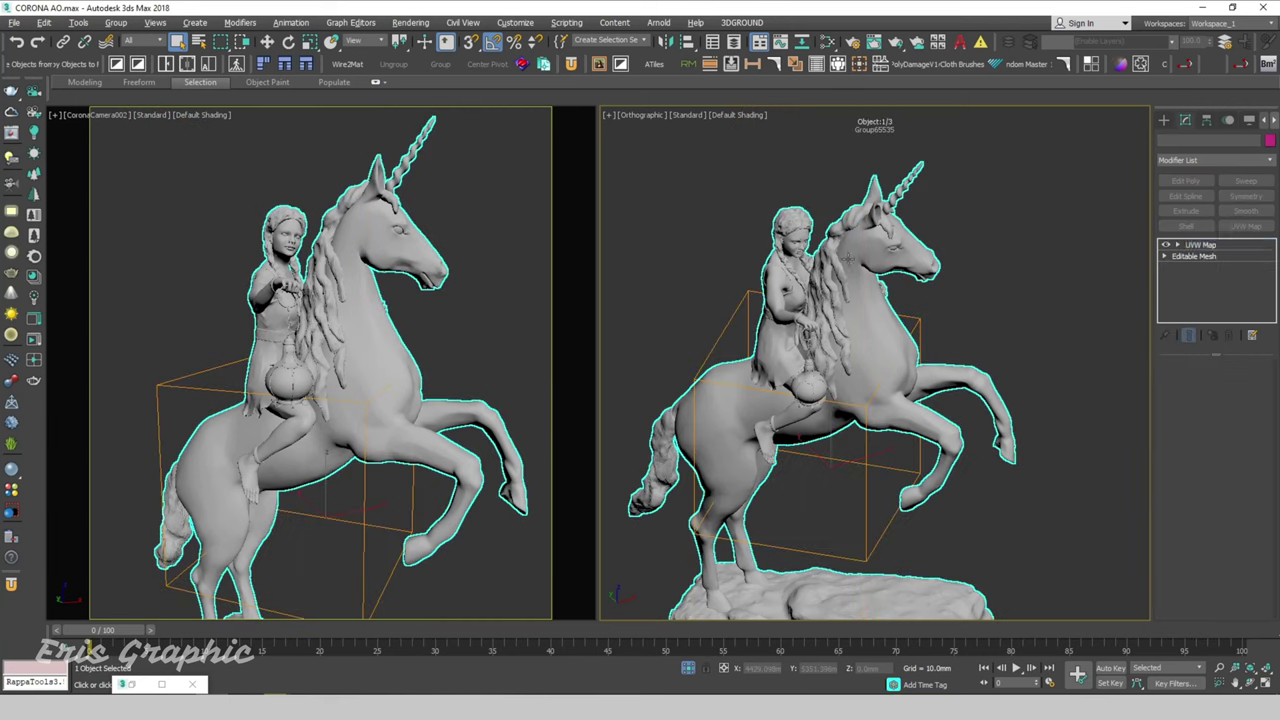
Assign the plaster material to the unicorn and show its textures in the viewports
key(m)
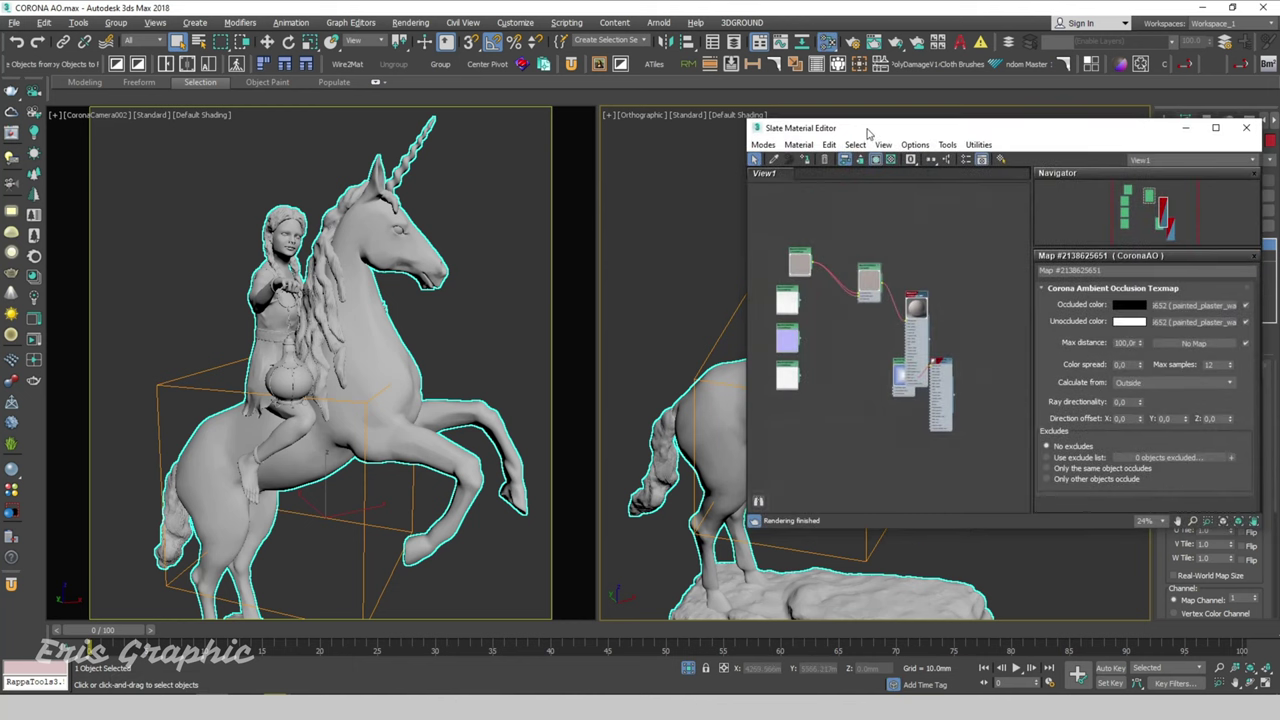
drag(868, 133, 1098, 151)
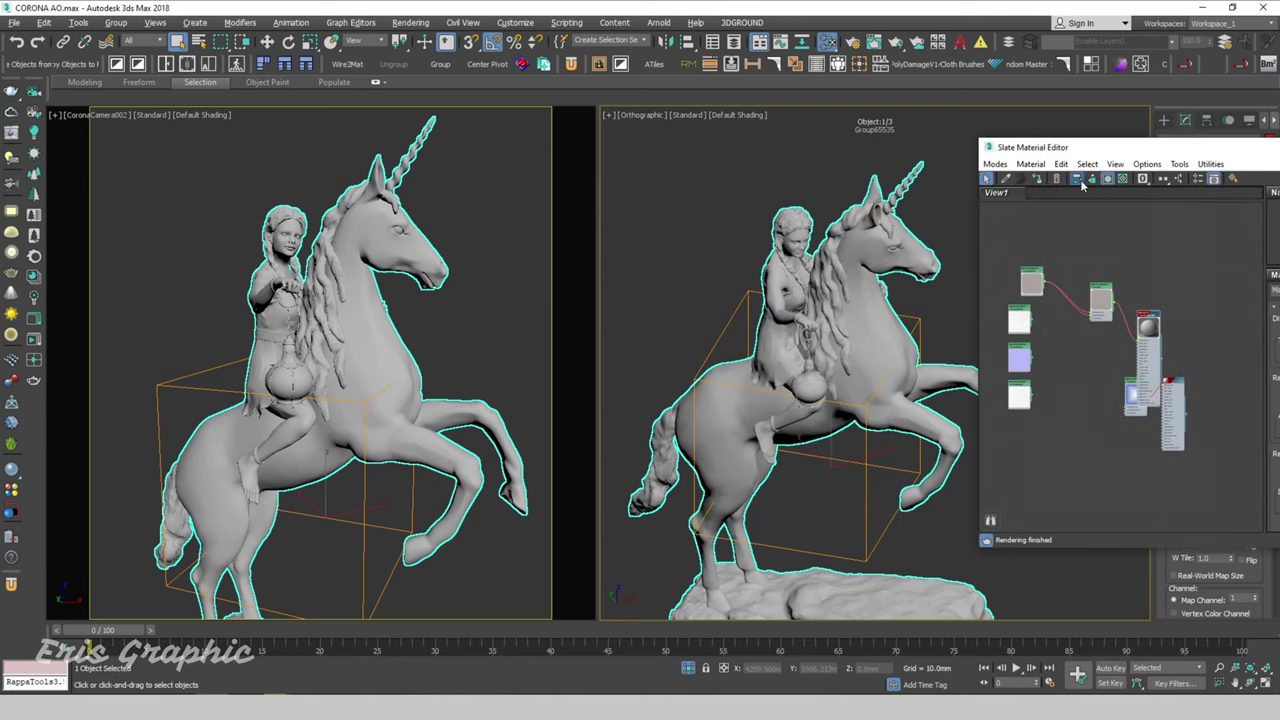
click(1107, 178)
double_click(1036, 282)
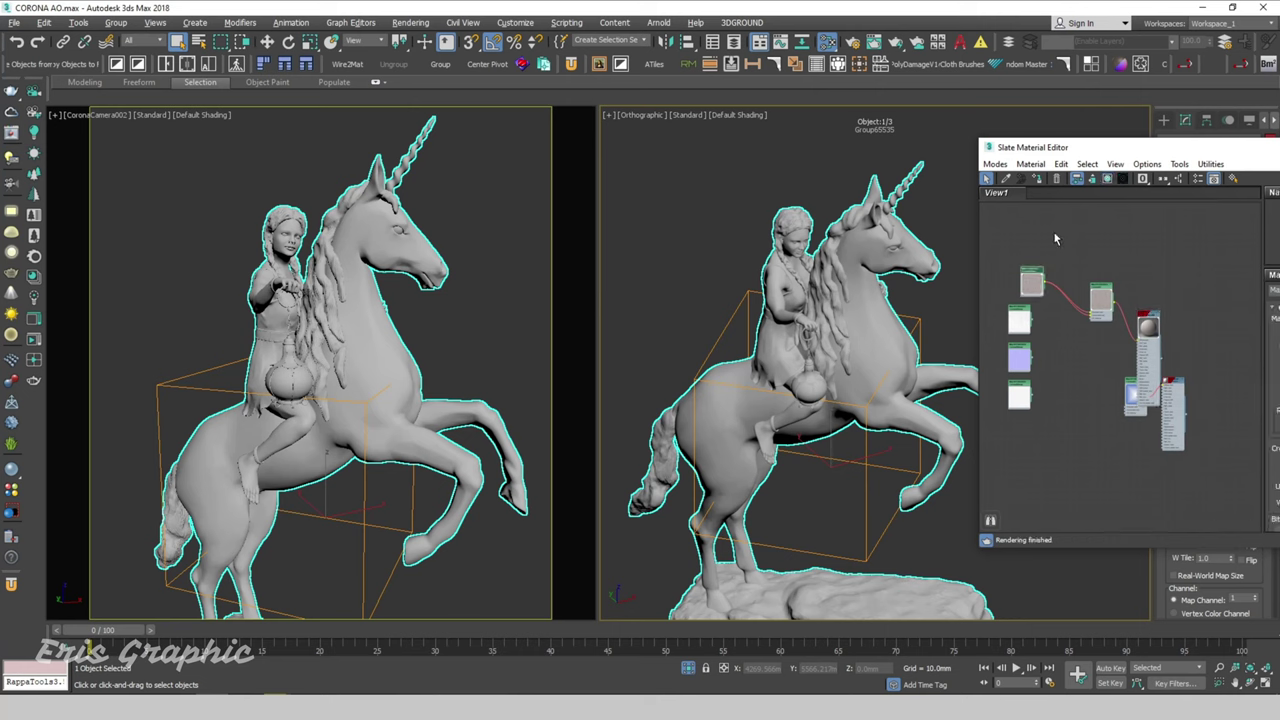
click(1106, 179)
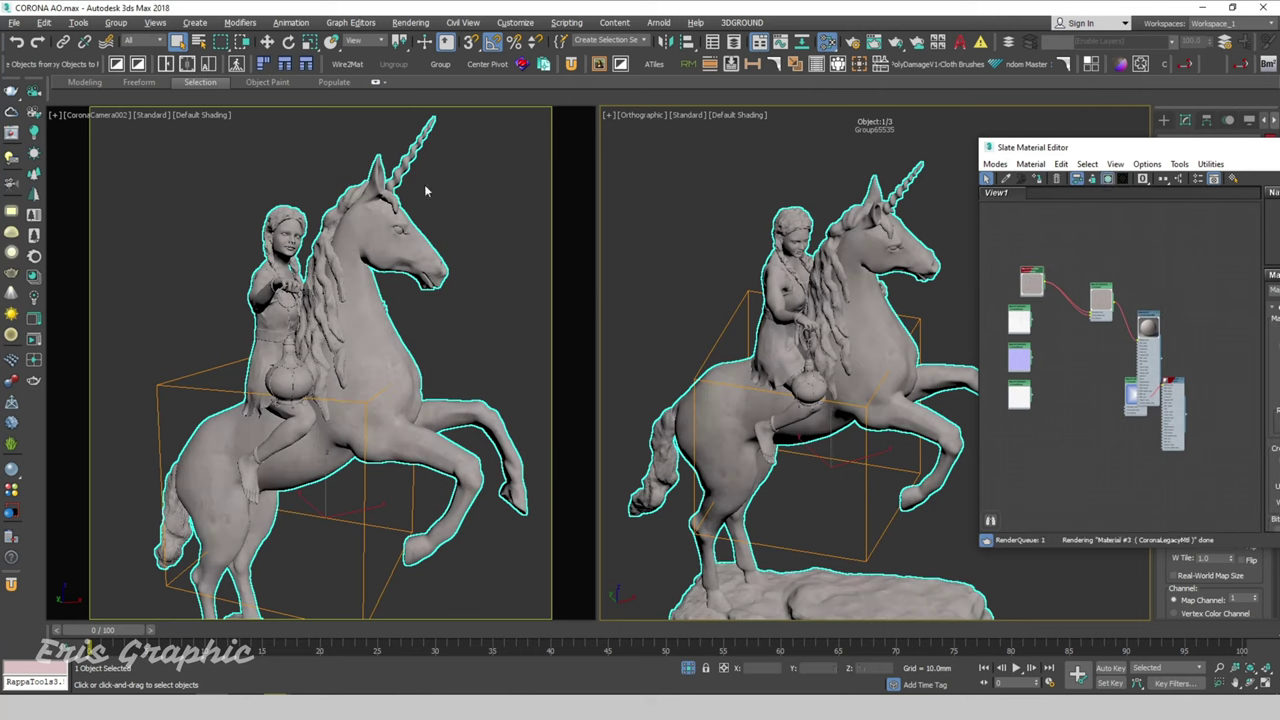
click(520, 193)
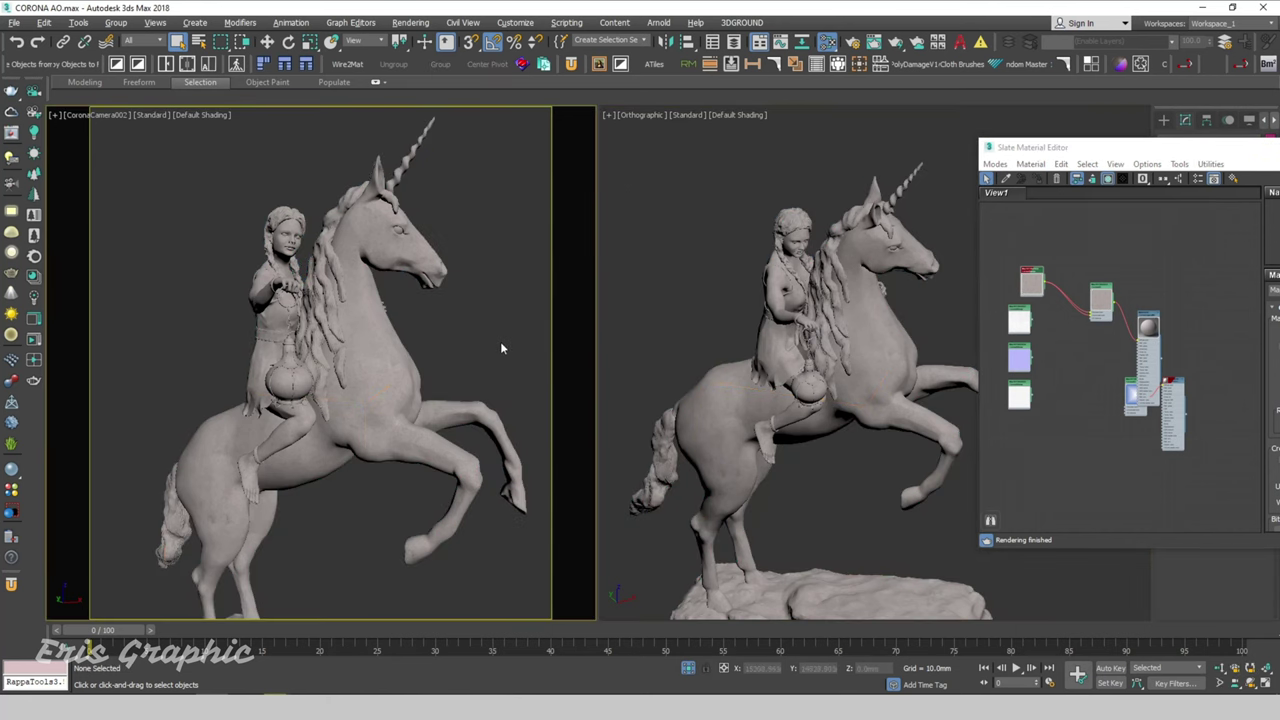
Close the material editor and unhide all objects to reveal the backdrop plane
drag(1199, 152, 855, 167)
click(1146, 172)
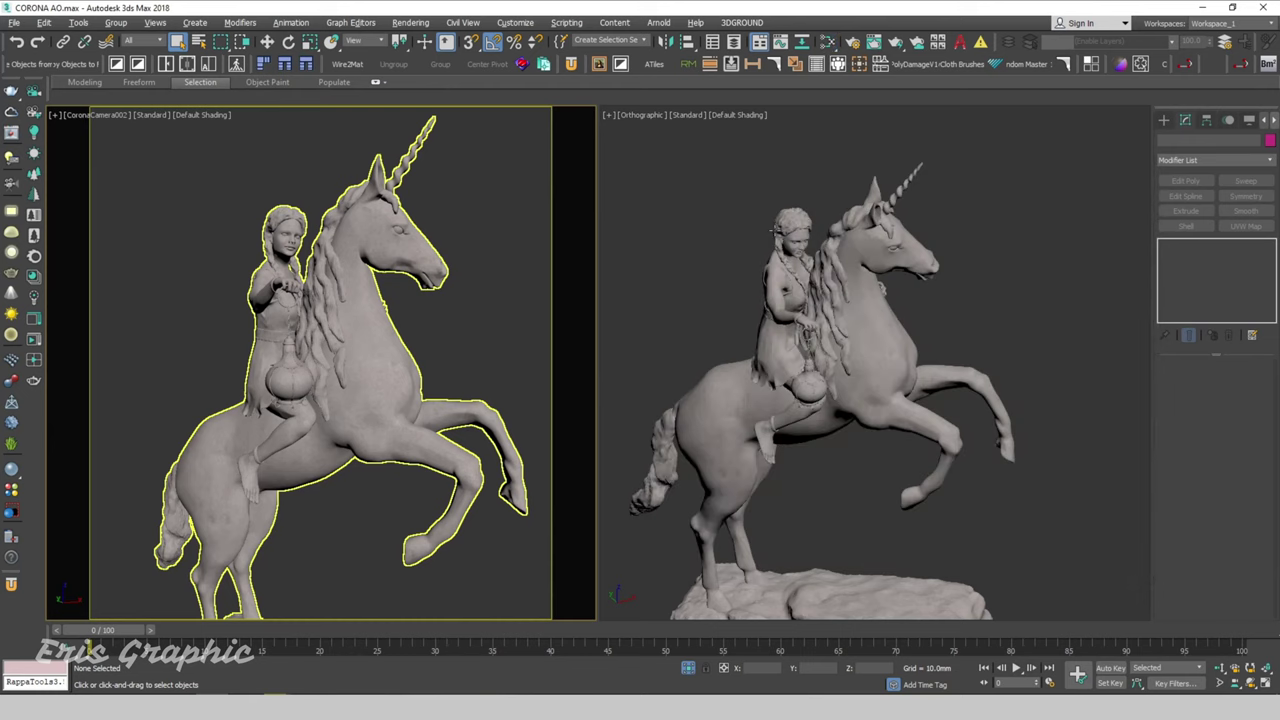
right_click(684, 200)
click(740, 139)
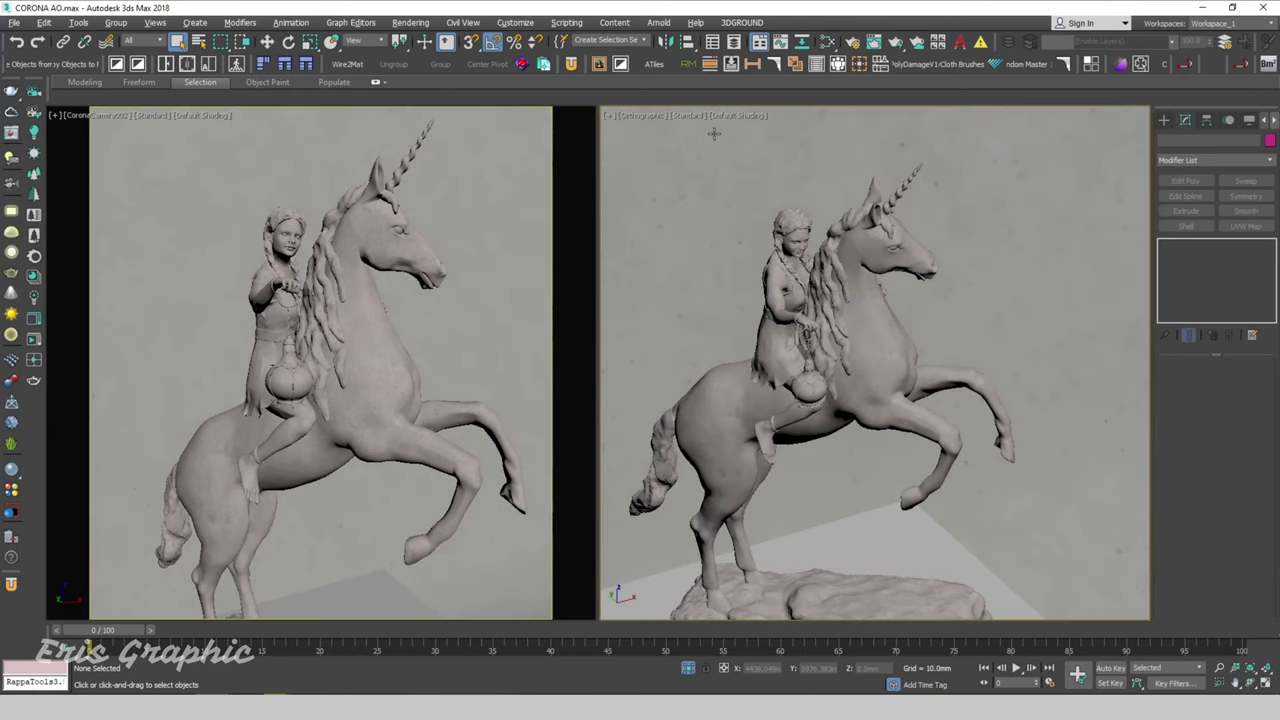
click(495, 162)
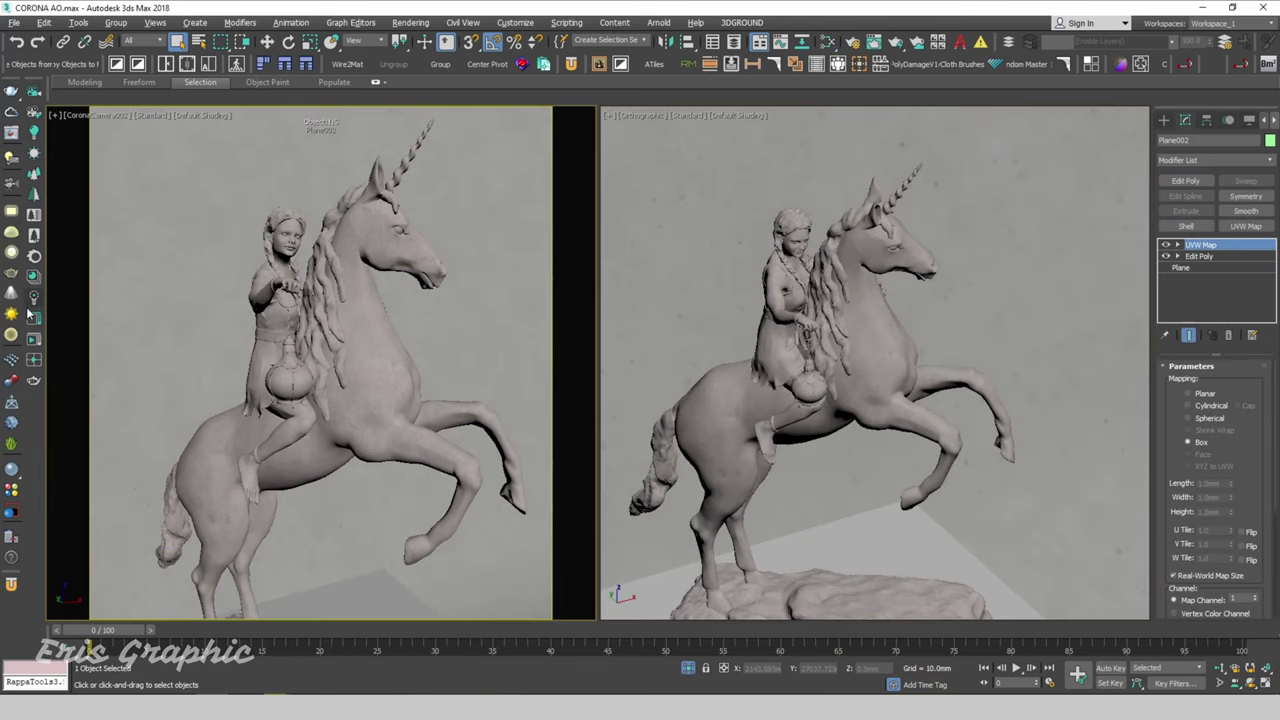
Run an interactive Corona render enlarged to 738x820, then reopen the material editor on the unicorn
click(34, 340)
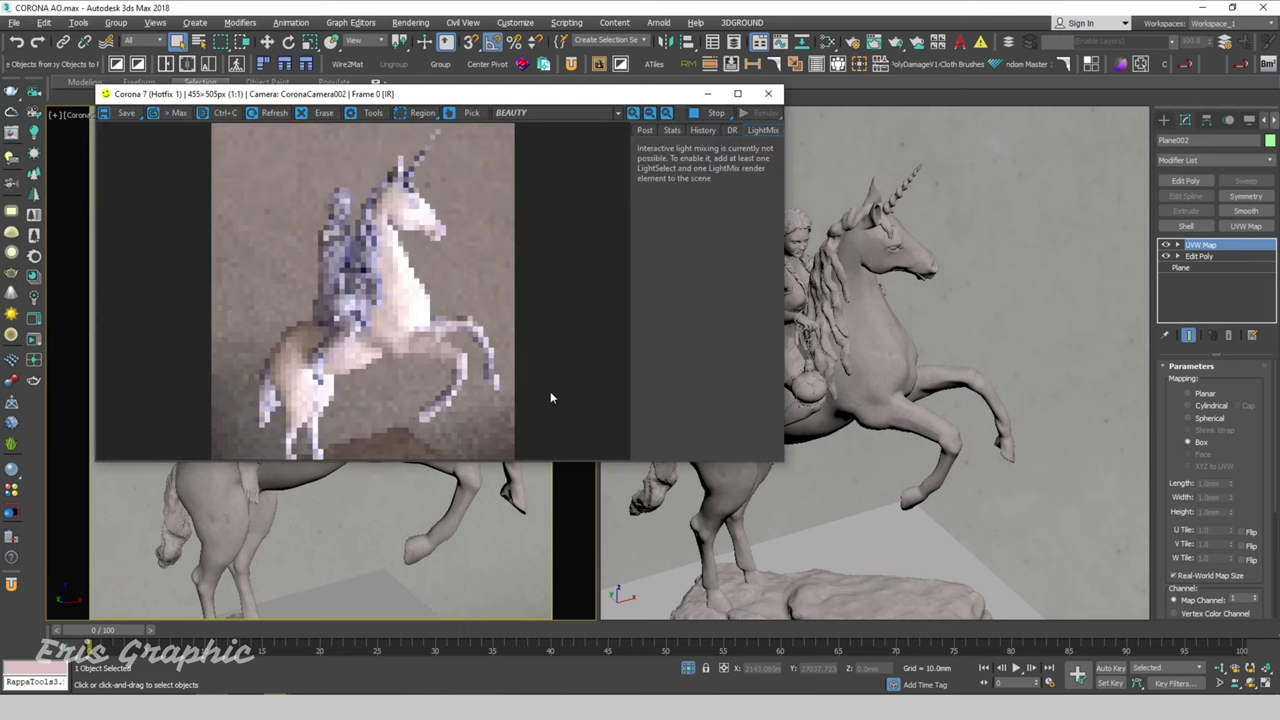
drag(486, 100, 396, 95)
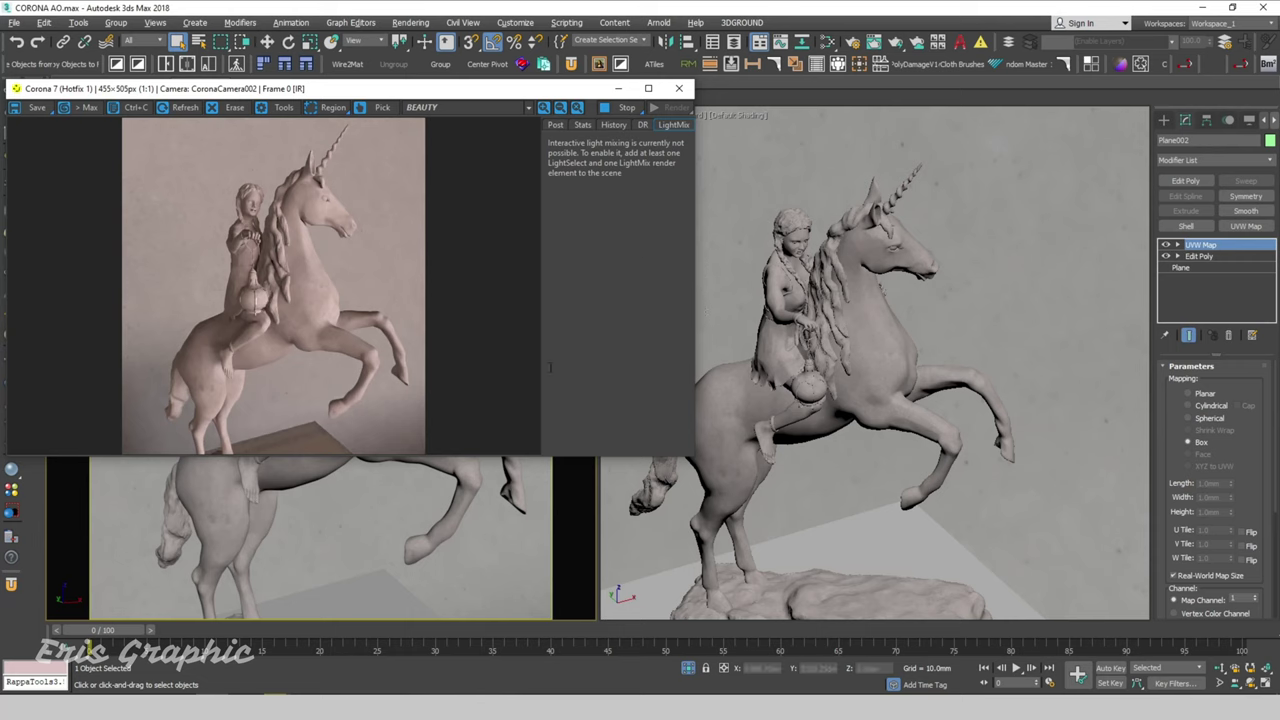
drag(476, 91, 505, 92)
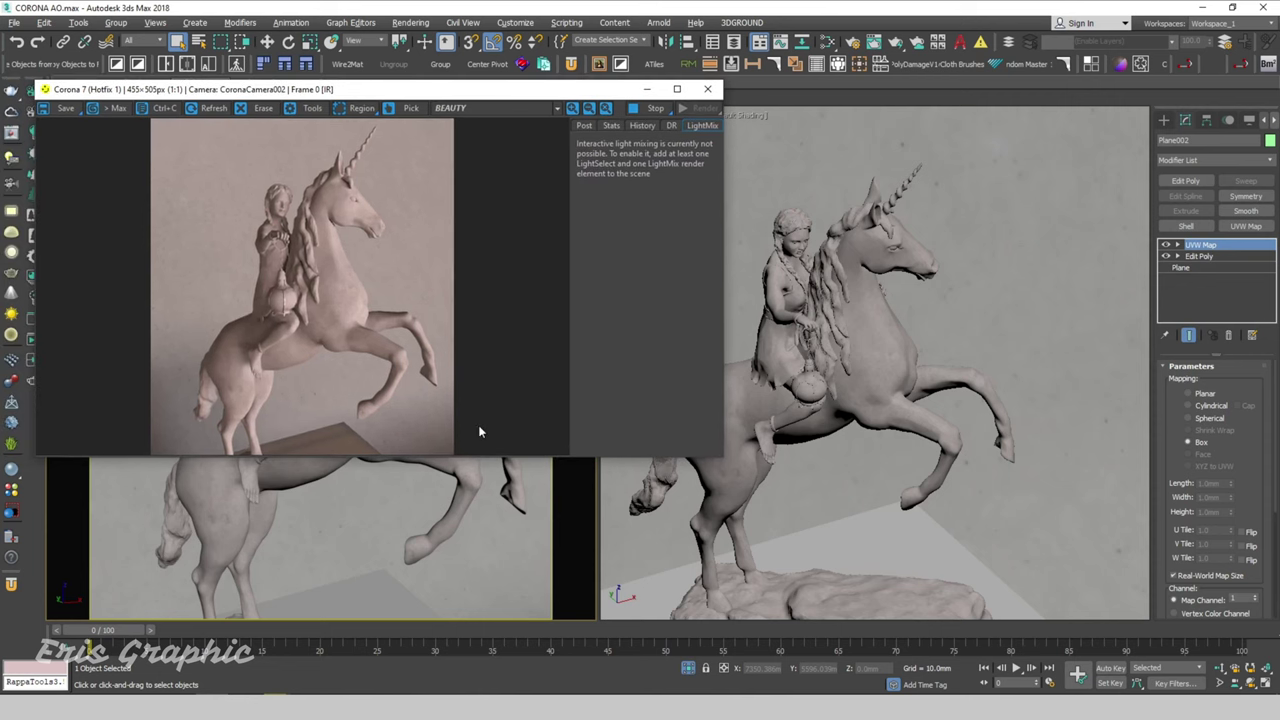
drag(506, 458, 506, 665)
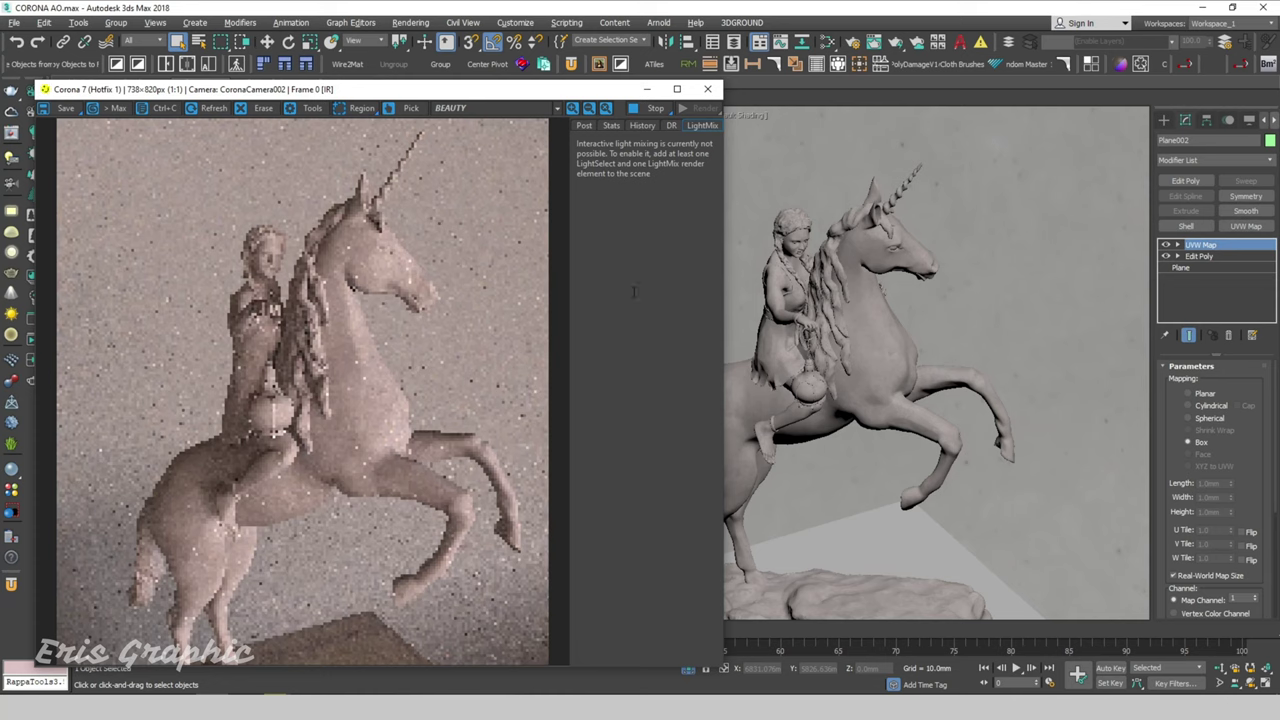
drag(522, 95, 501, 46)
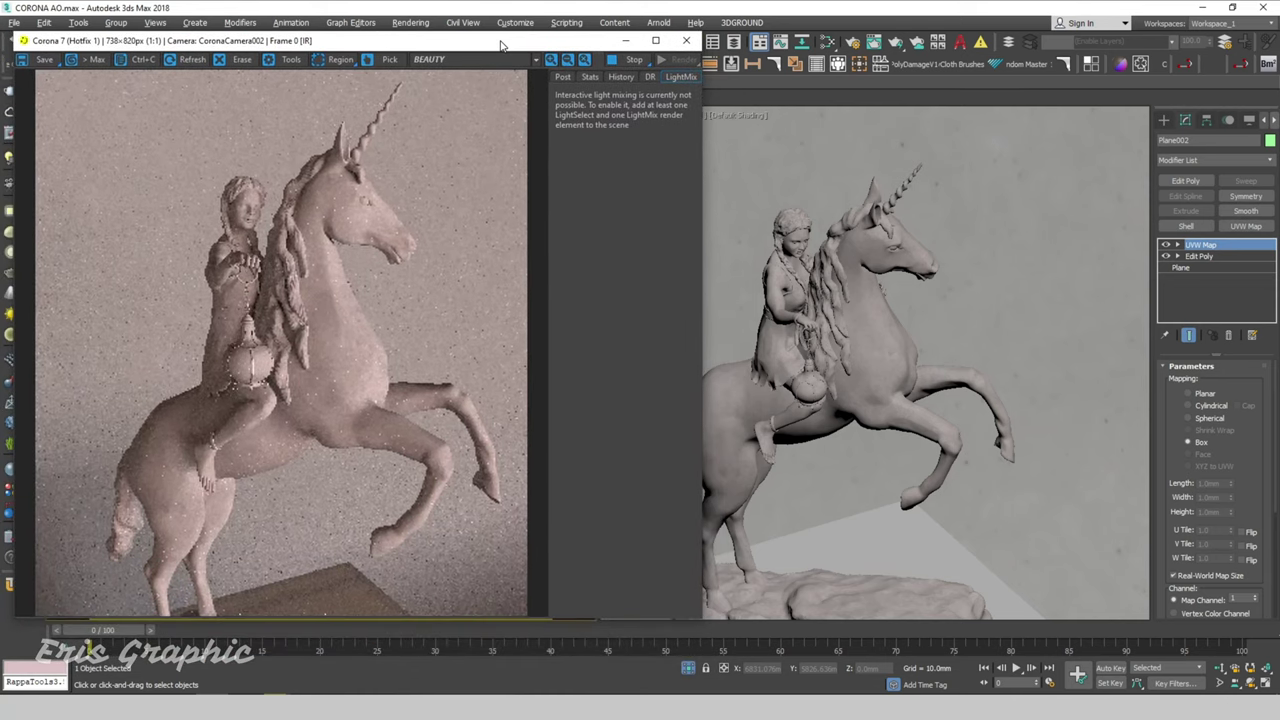
click(880, 259)
key(m)
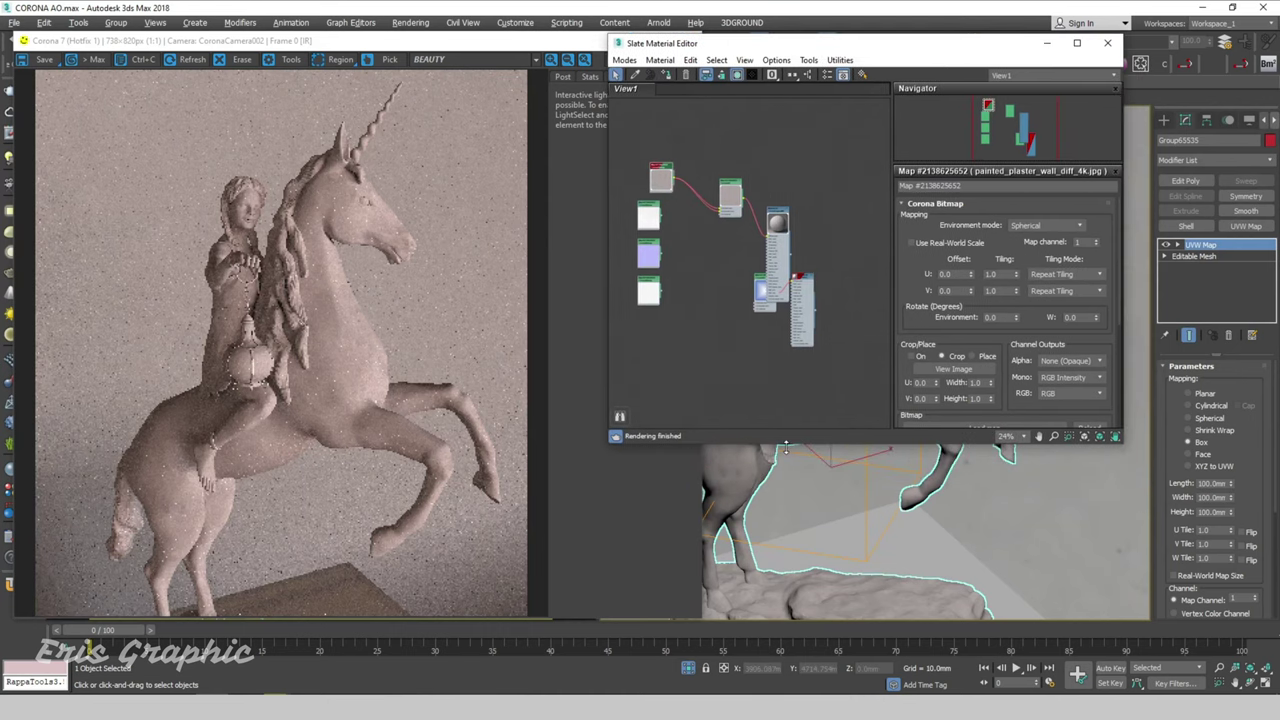
Enlarge the Slate editor and add a CoronaColor node feeding CoronaAO's Occluded color
drag(785, 444, 785, 619)
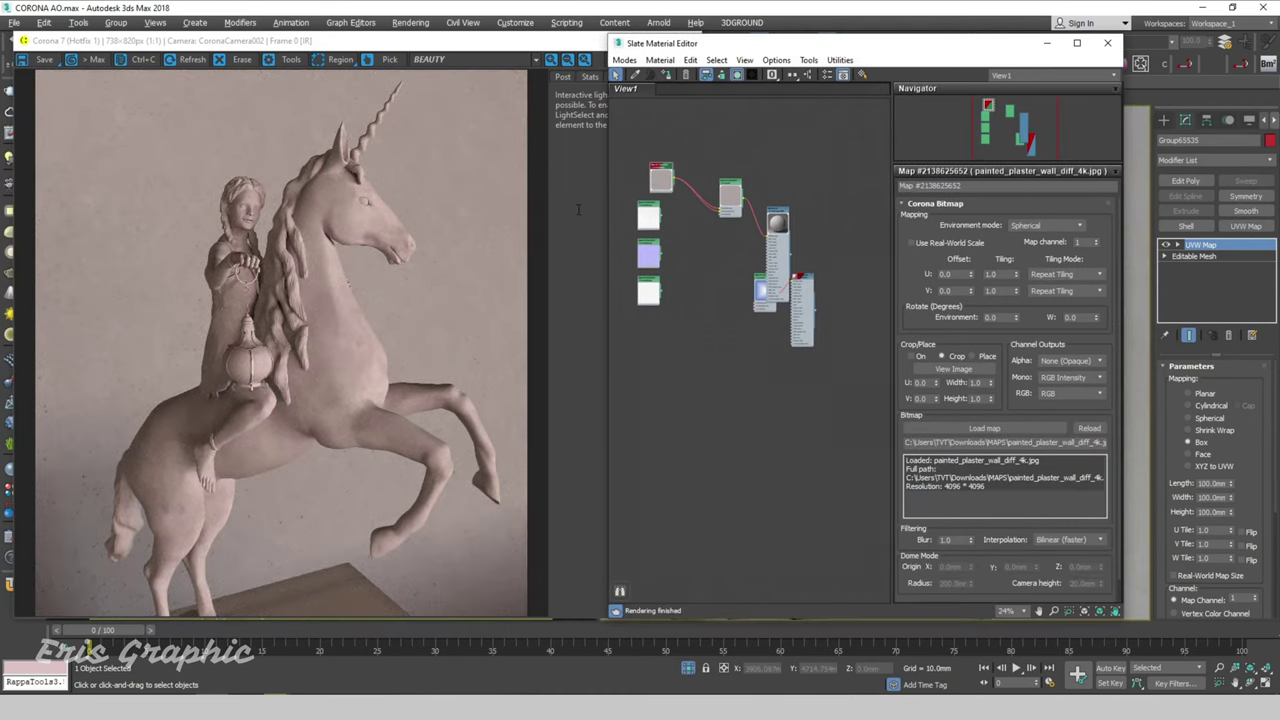
drag(603, 200, 528, 200)
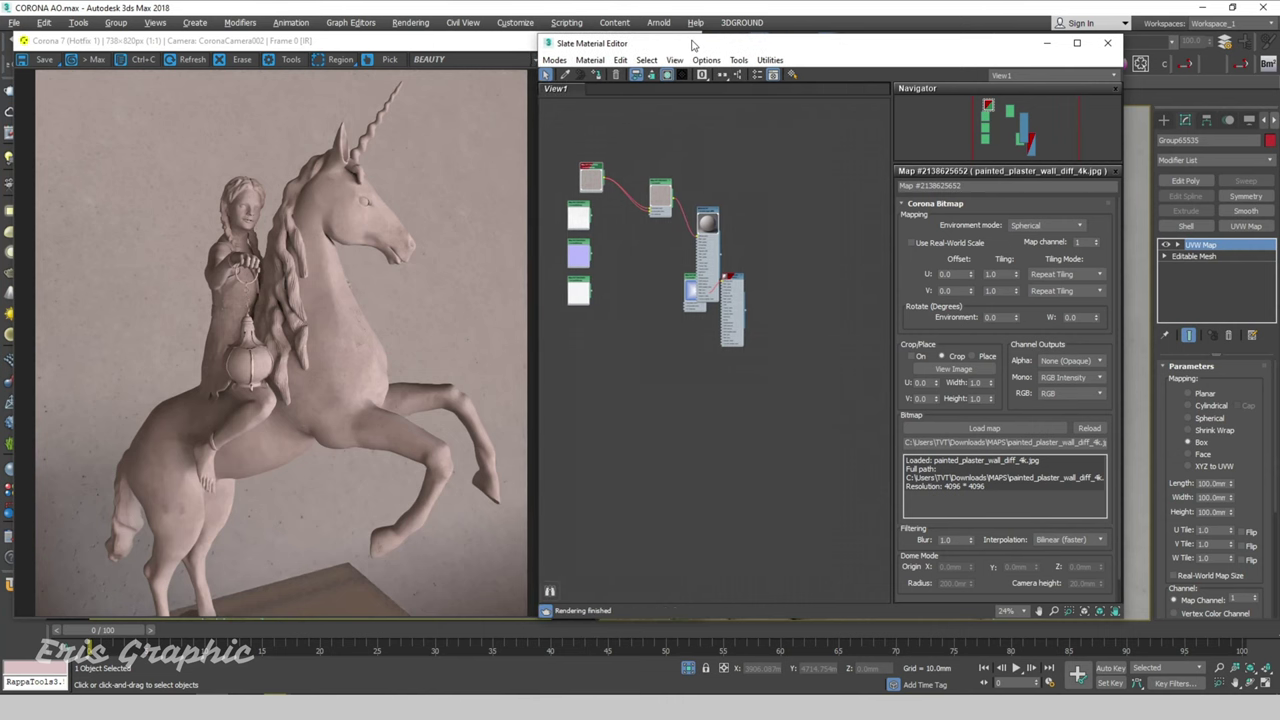
scroll(655, 217, up, 2)
scroll(655, 217, up, 3)
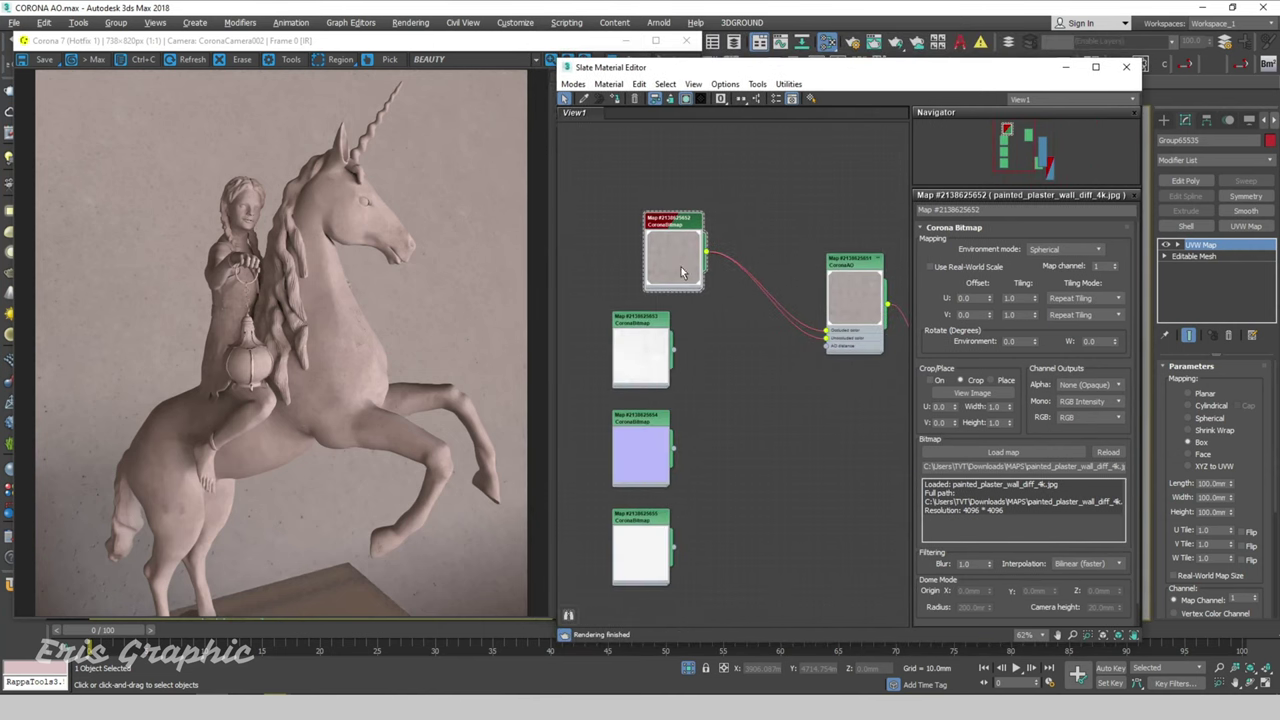
drag(676, 236, 676, 188)
scroll(720, 190, up, 1)
right_click(774, 185)
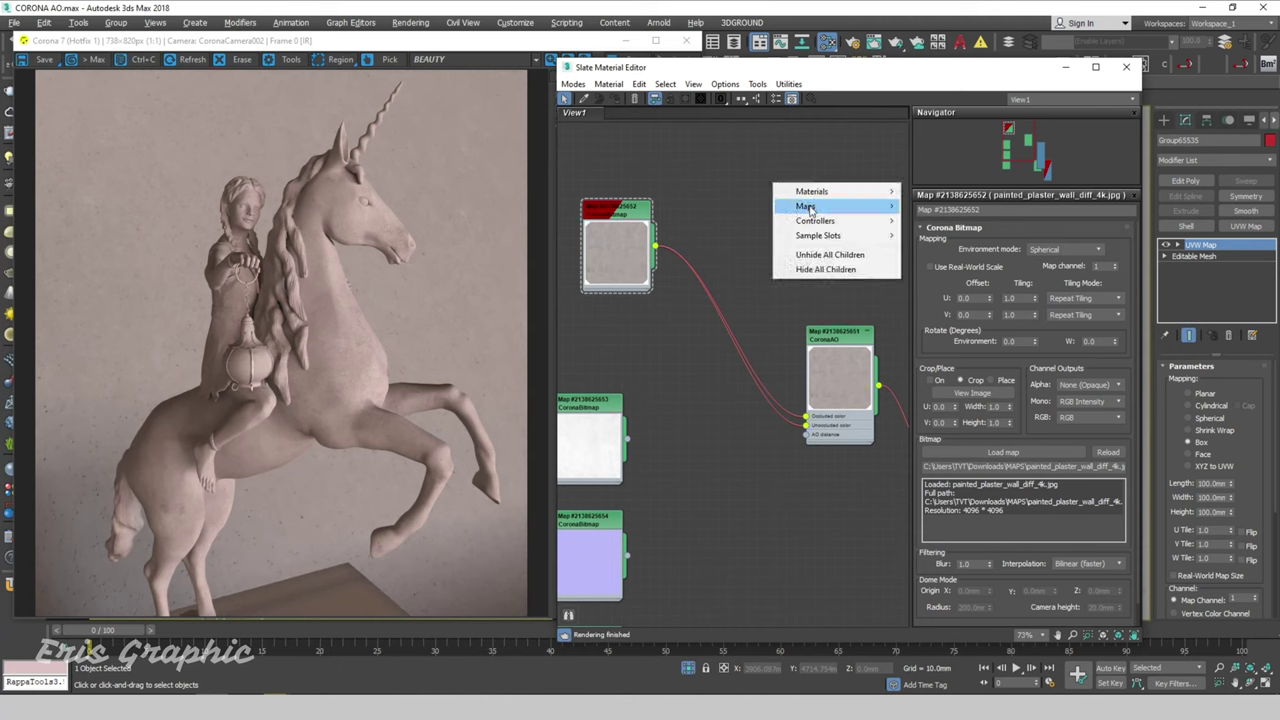
mouse_move(934, 221)
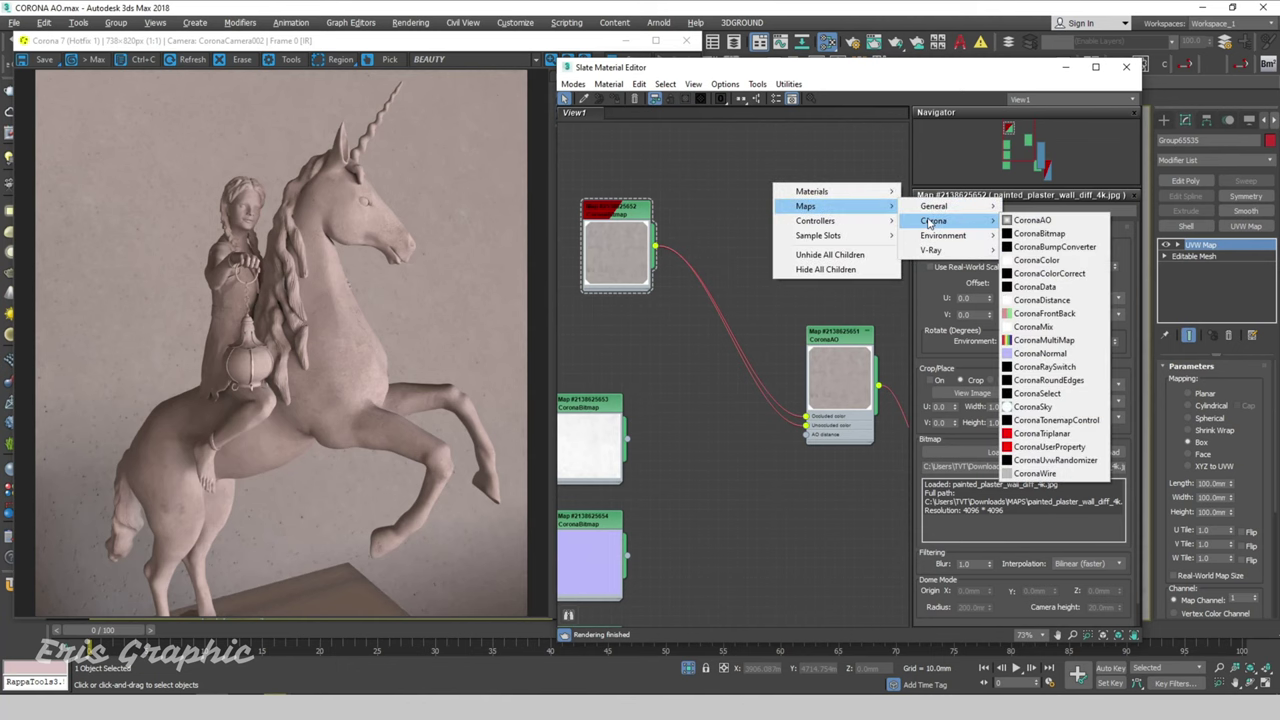
click(1036, 260)
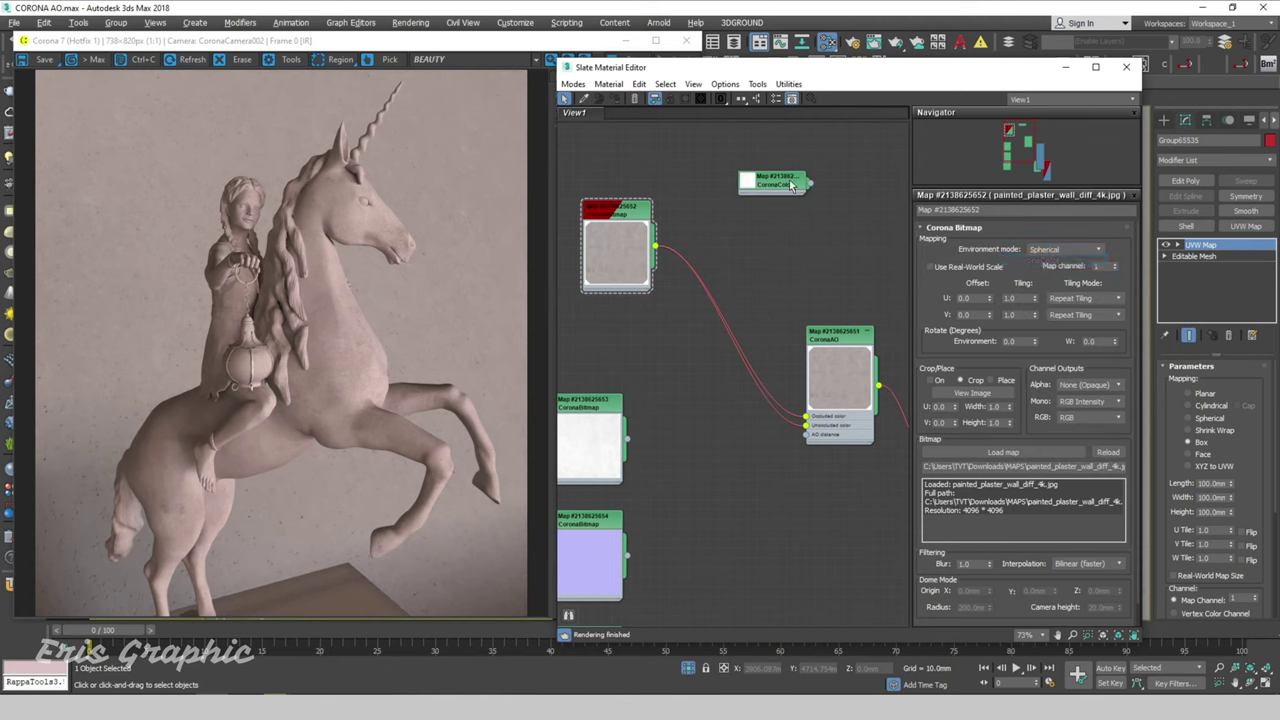
mouse_move(789, 180)
mouse_down()
mouse_move(749, 170)
mouse_move(808, 441)
mouse_up()
scroll(788, 250, up, 1)
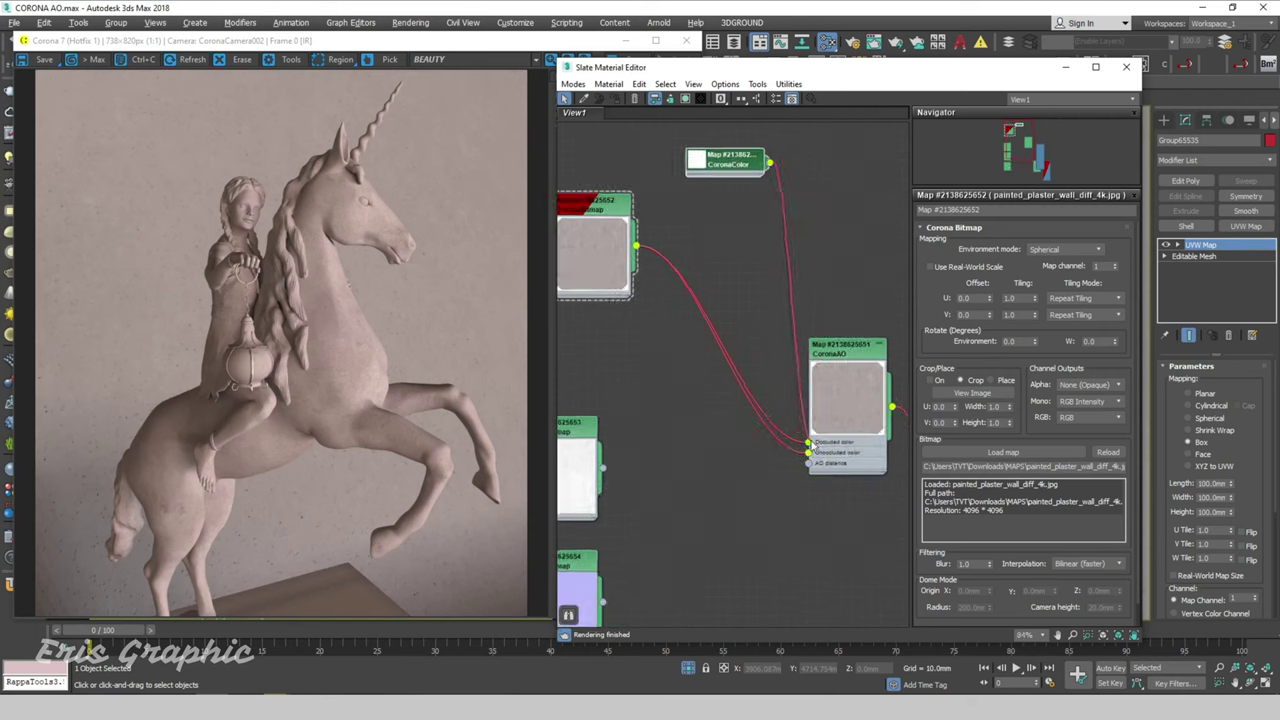
Set the CoronaColor solid colour to sky blue (R 0, G 168, B 255)
double_click(736, 171)
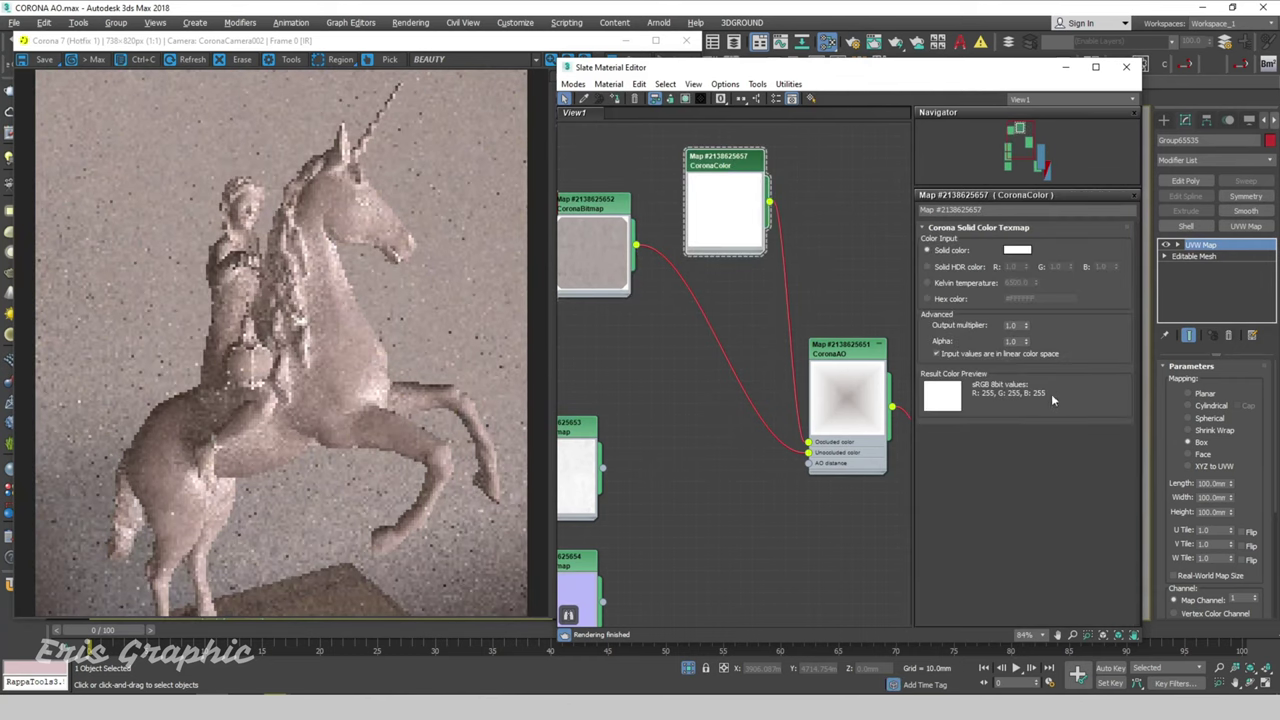
click(1017, 250)
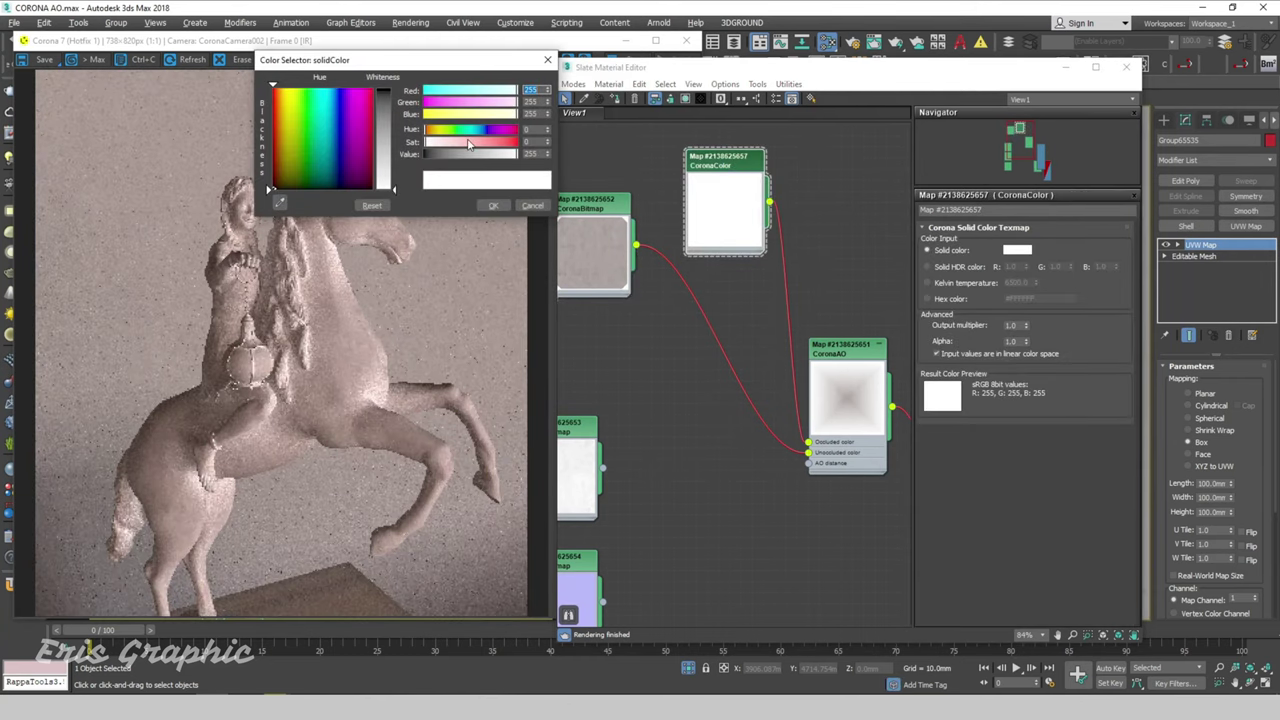
click(473, 129)
drag(473, 141, 544, 148)
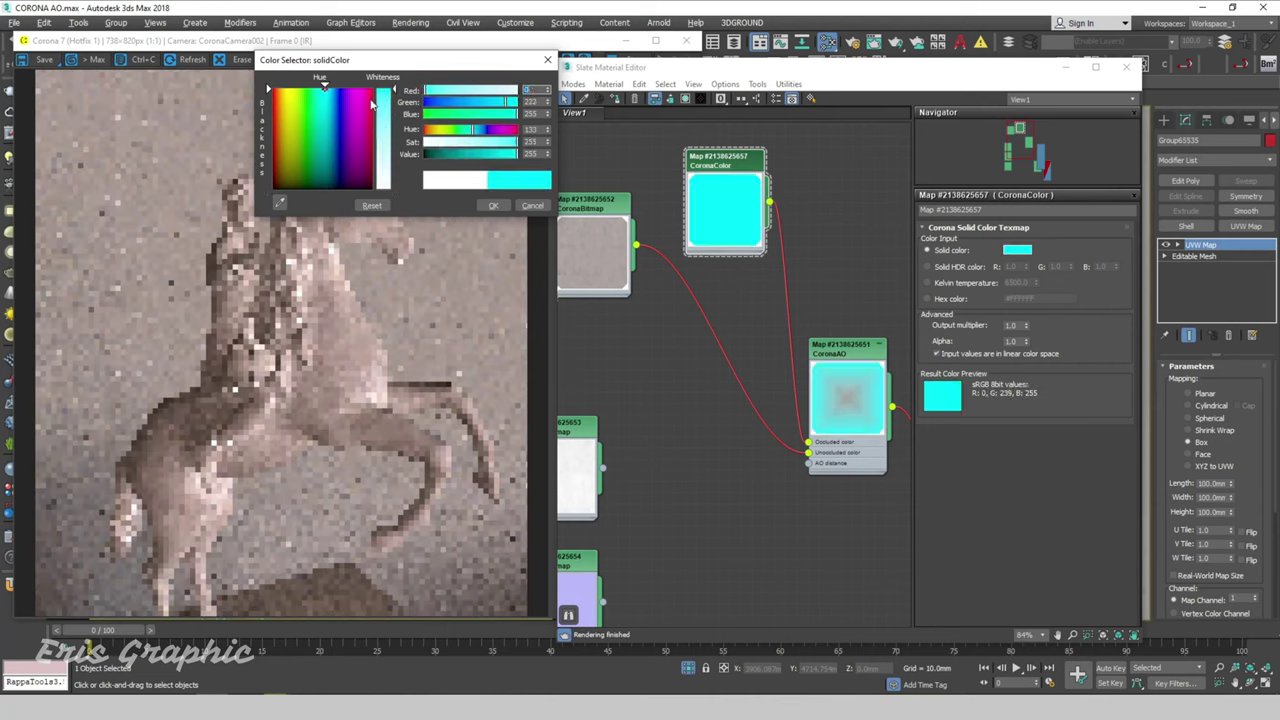
click(334, 95)
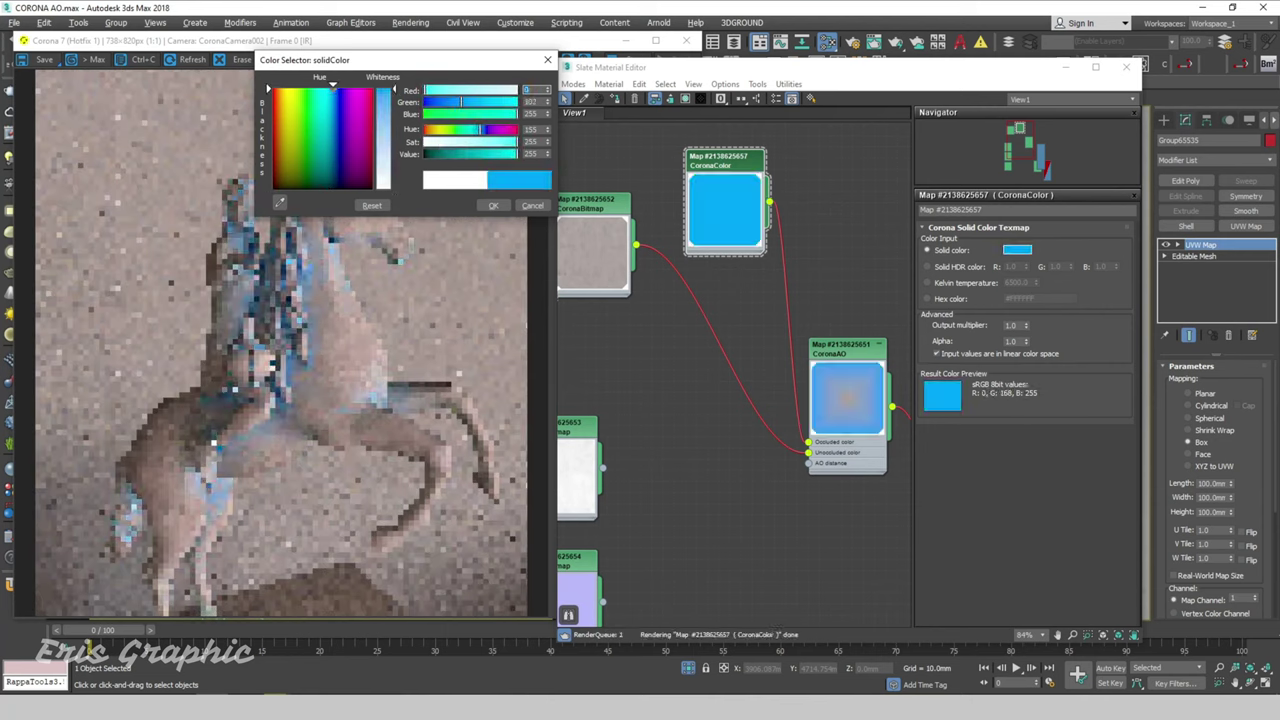
click(333, 94)
click(501, 208)
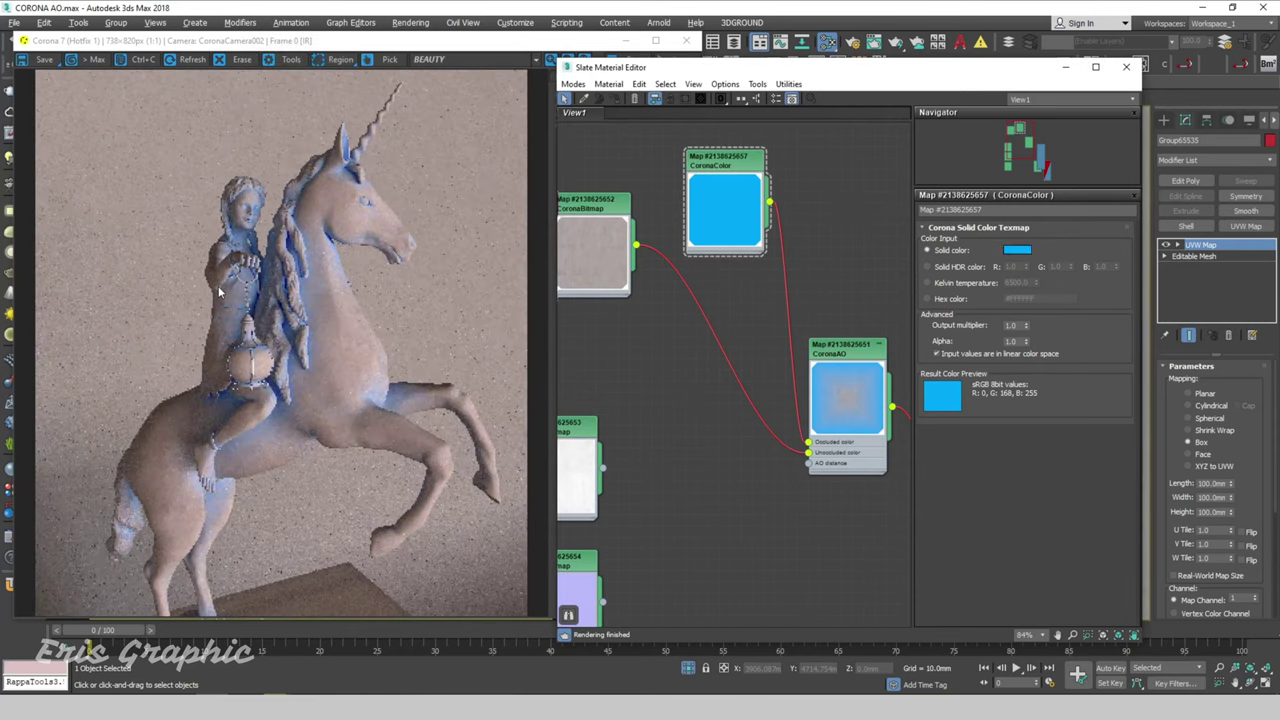
click(857, 351)
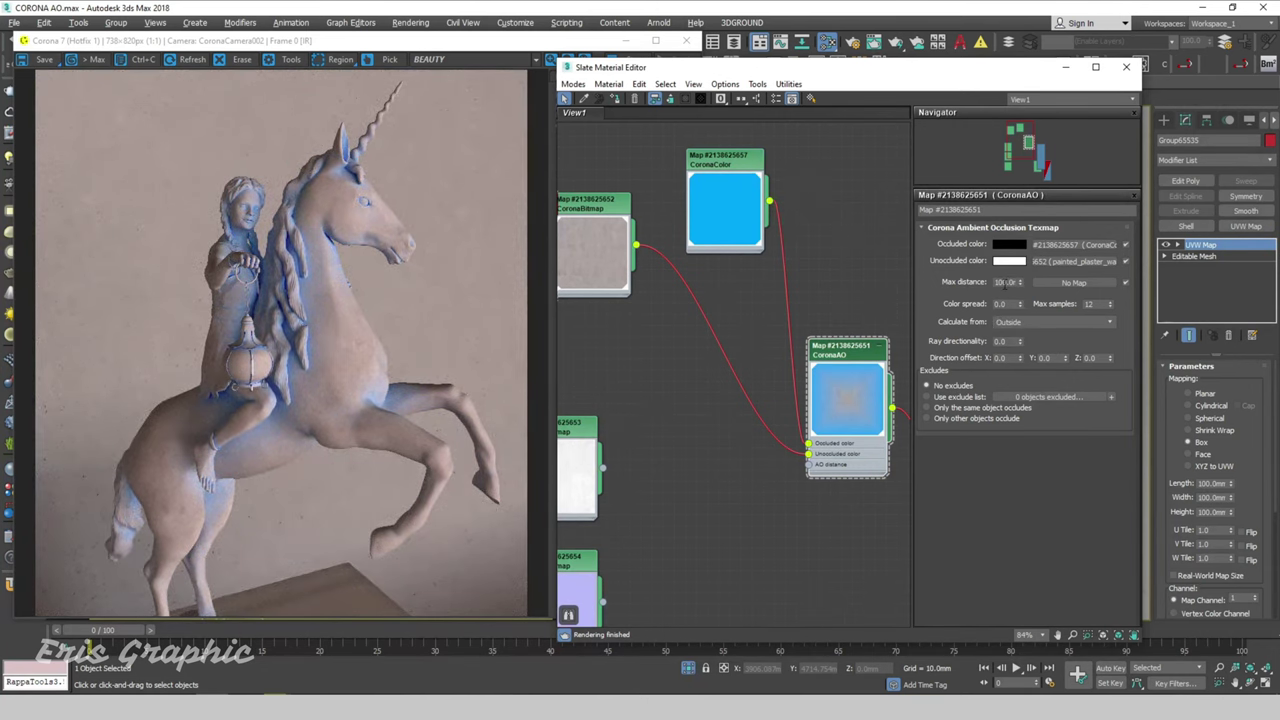
Set the CoronaAO max distance to 50mm and colour spread to 0.3
double_click(1005, 282)
text(50)
key(Return)
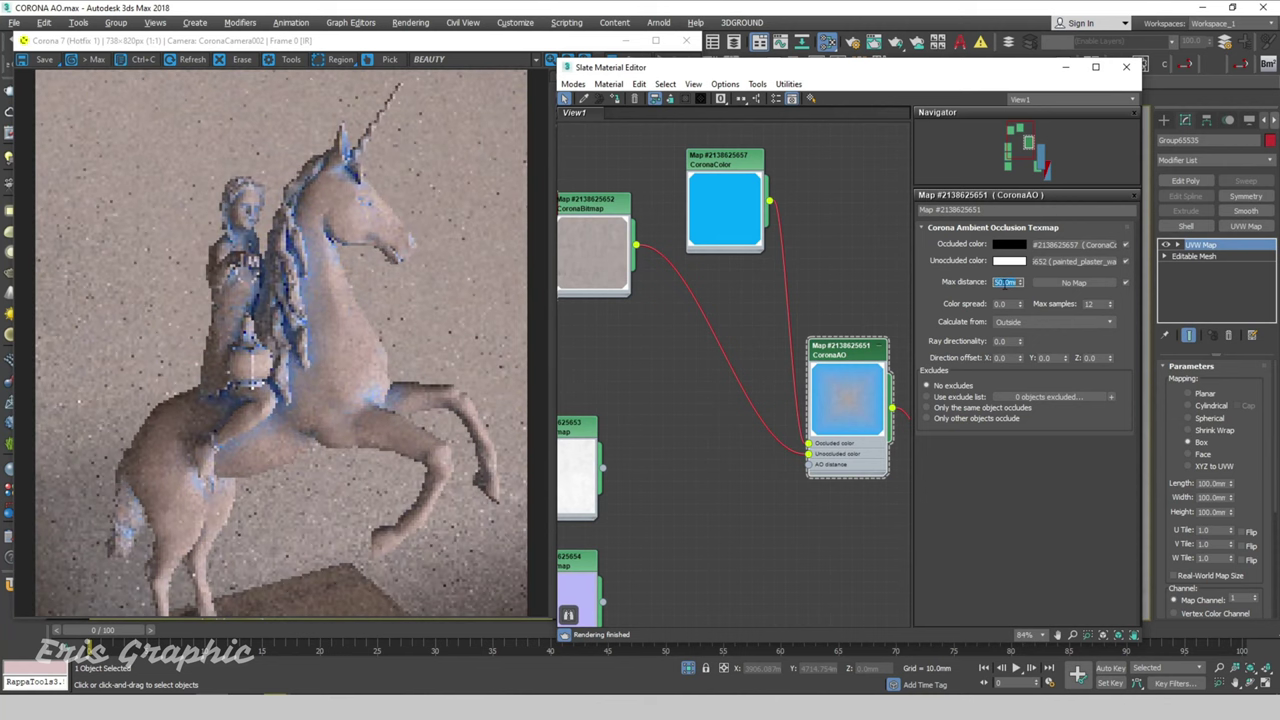
key(Tab)
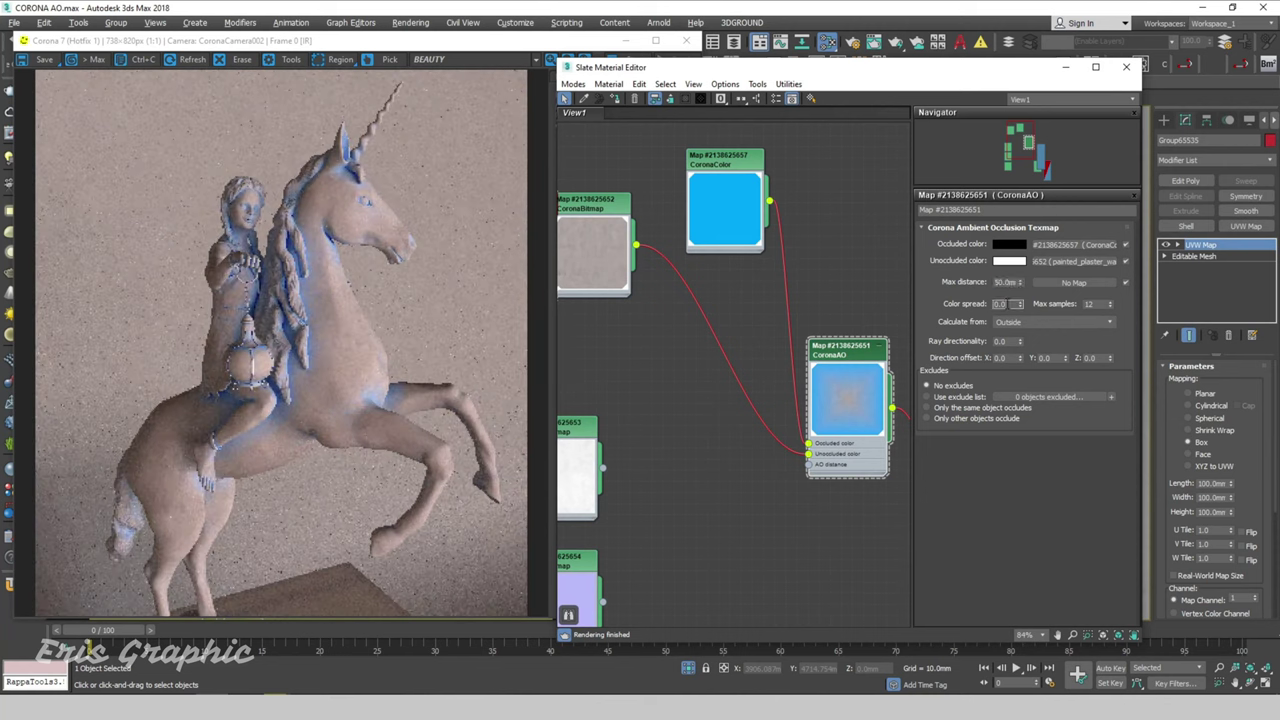
text(0.5)
text(0.3)
key(Return)
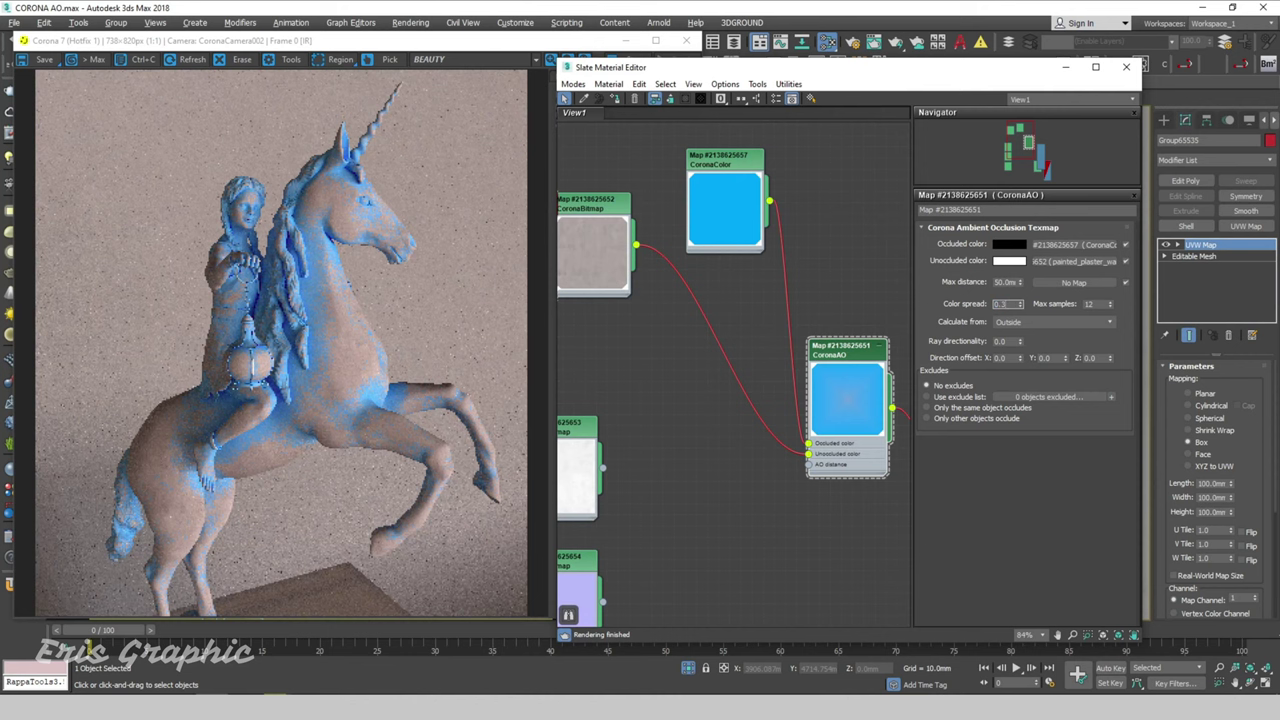
key(Return)
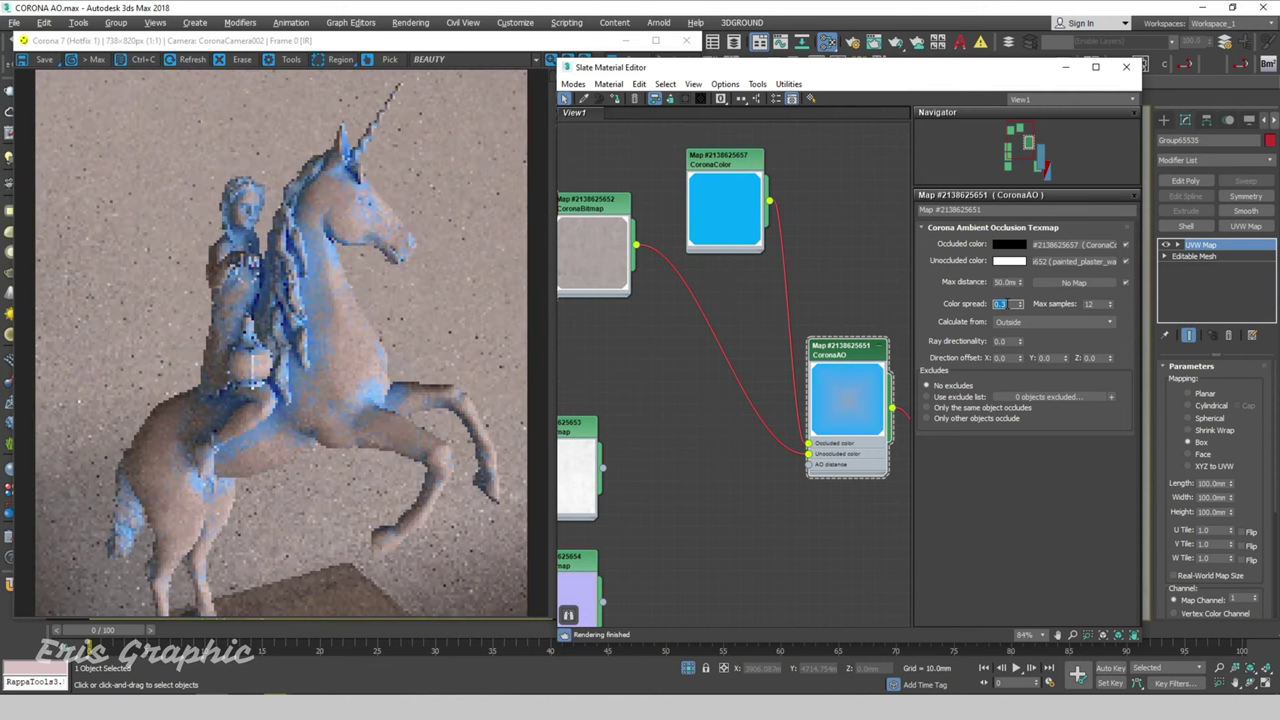
Try AO max distances of 40cm and 30cm, settling on 20cm
double_click(1006, 281)
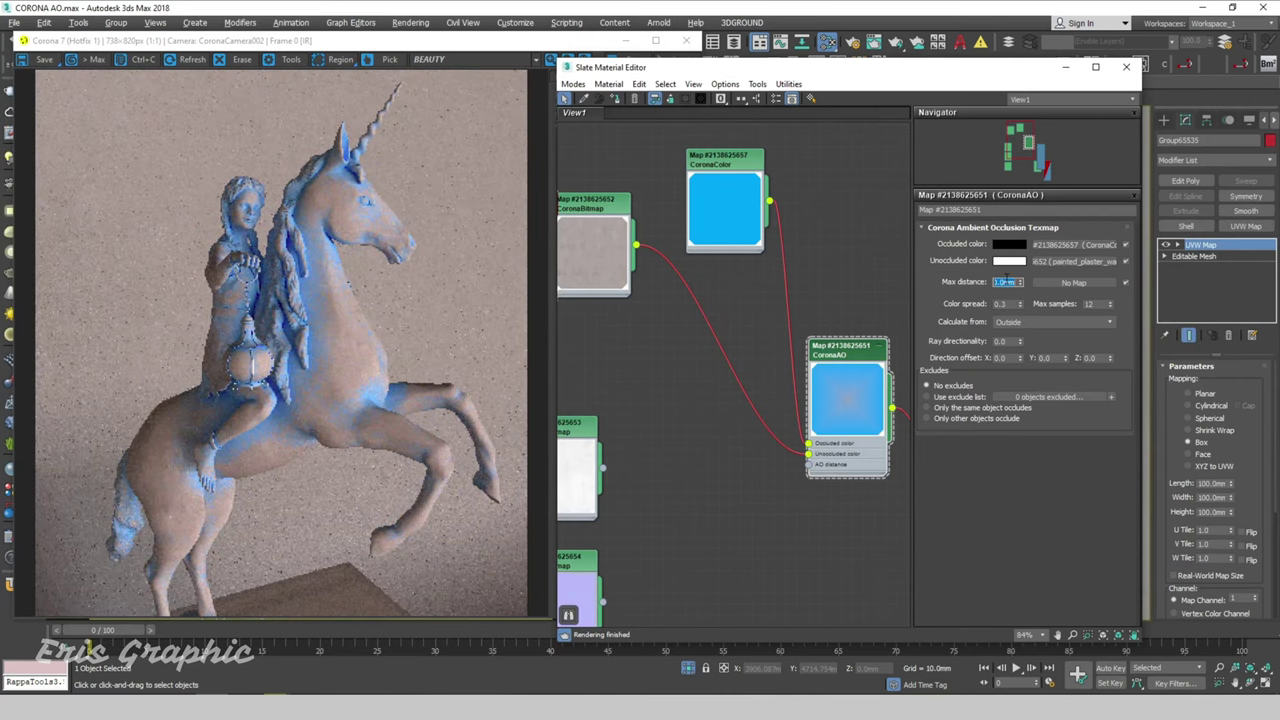
key(Return)
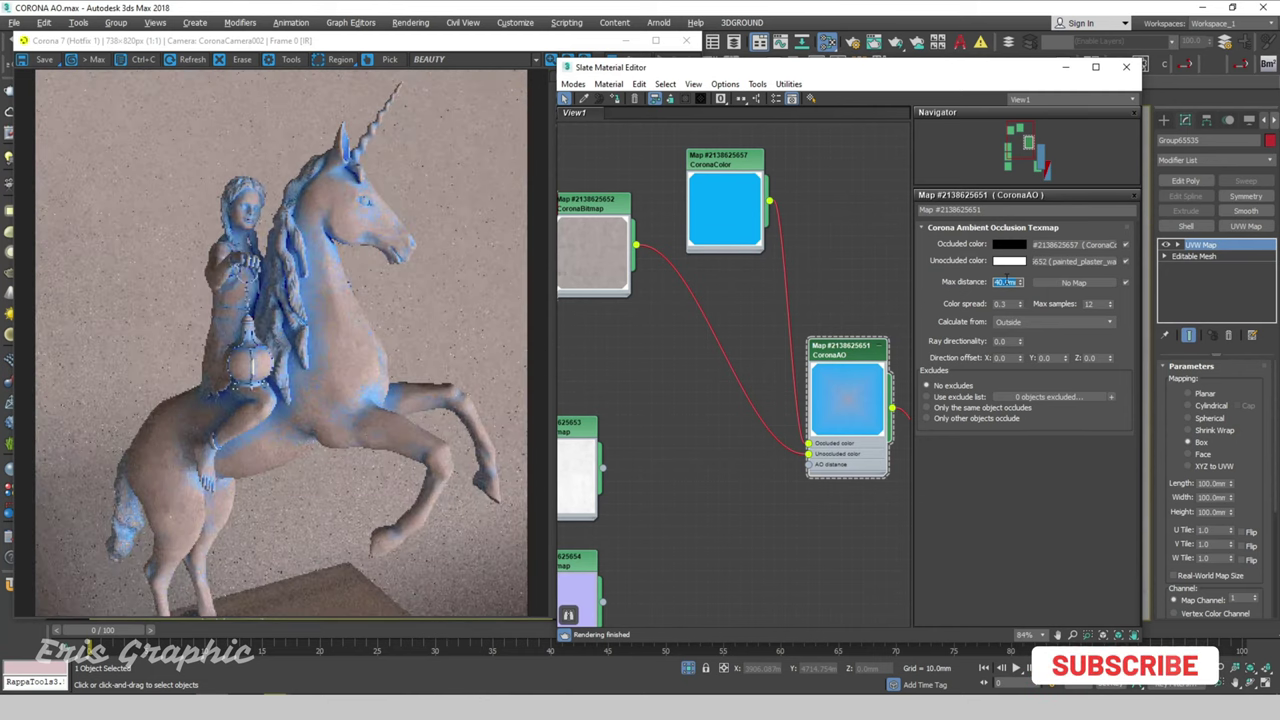
text(30)
key(Return)
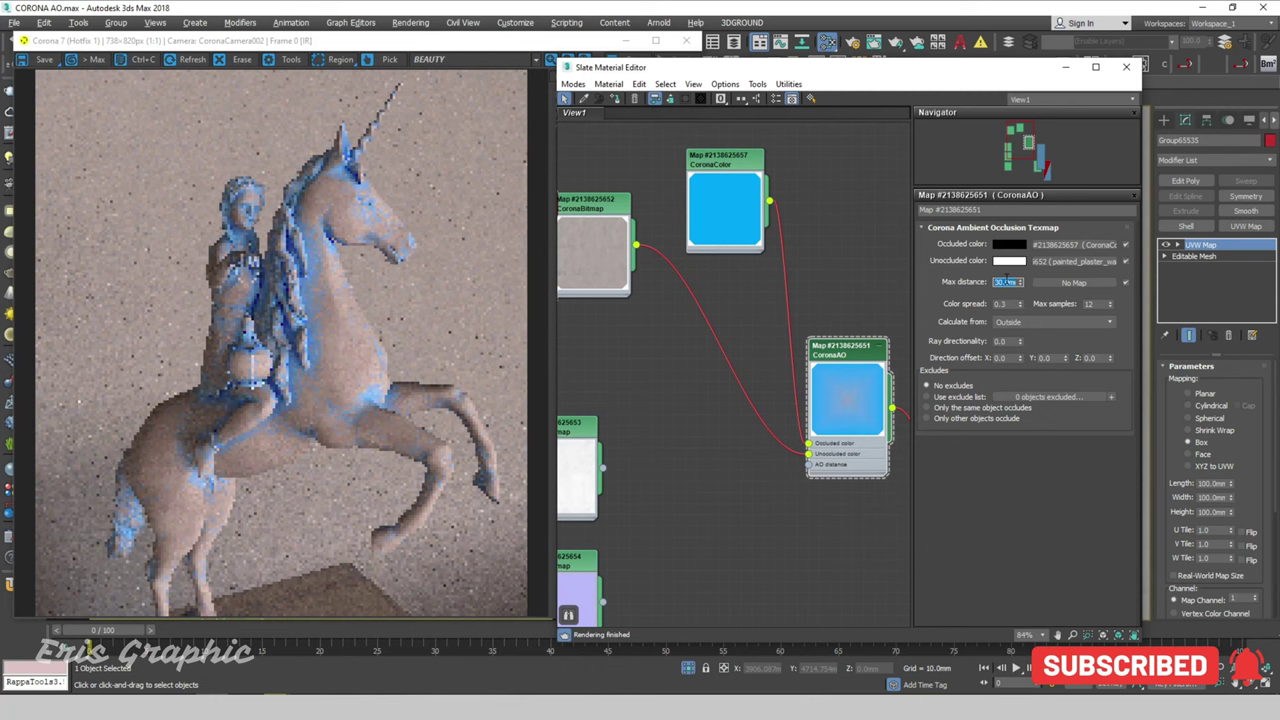
text(20)
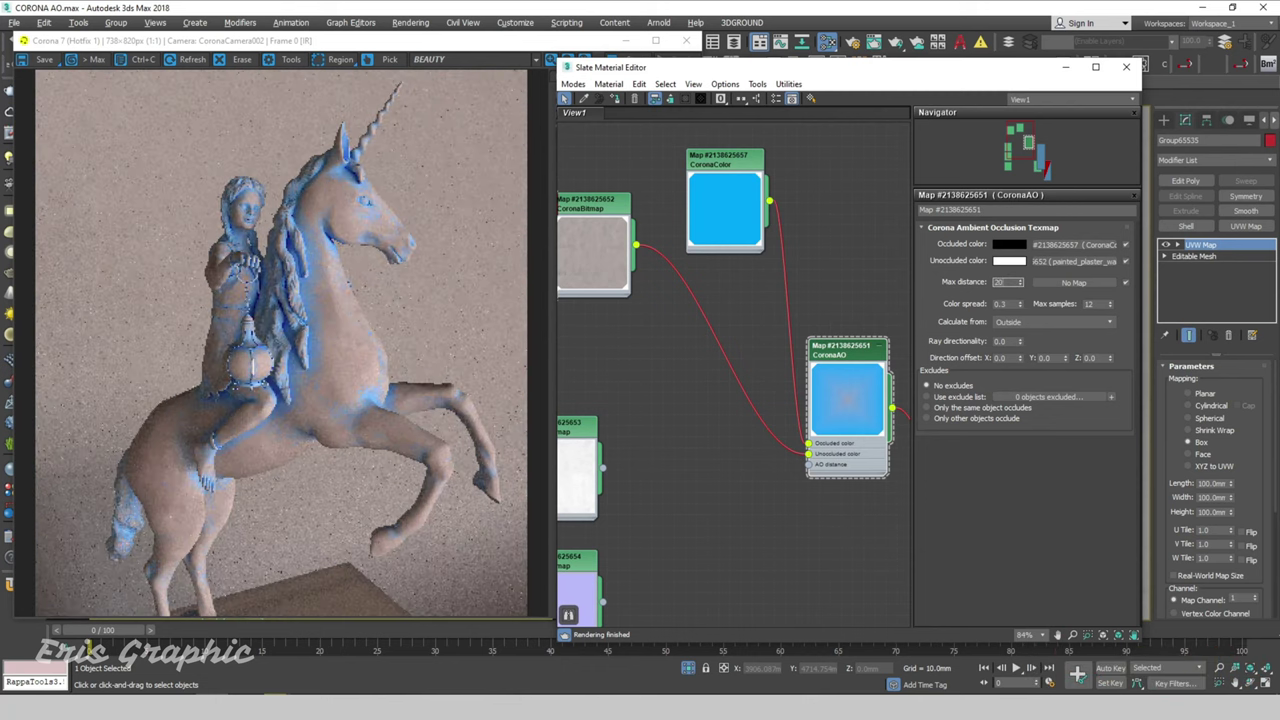
key(Return)
scroll(732, 334, down, 2)
scroll(770, 336, down, 2)
Wire the plaster bitmap into CoronaAO's Occluded color, replacing the blue CoronaColor
mouse_move(802, 337)
middle_down()
mouse_move(601, 265)
mouse_move(574, 224)
middle_up()
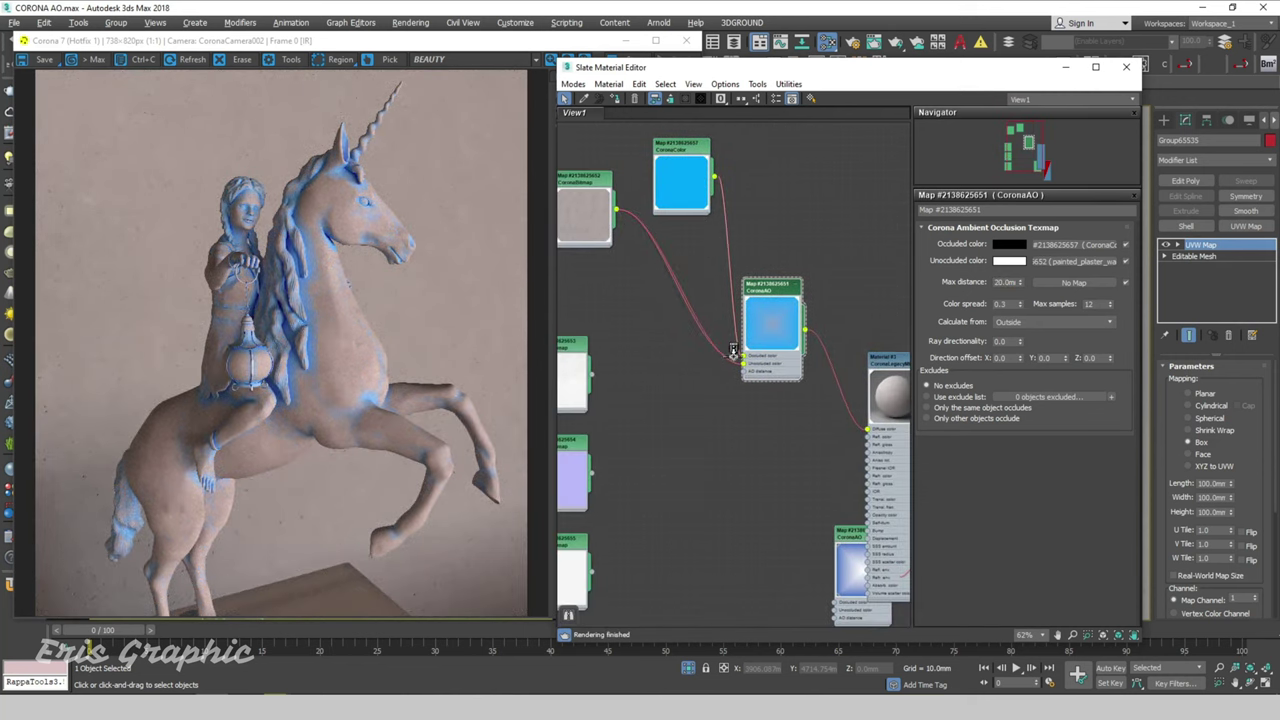
drag(617, 213, 743, 355)
middle_drag(771, 173, 779, 260)
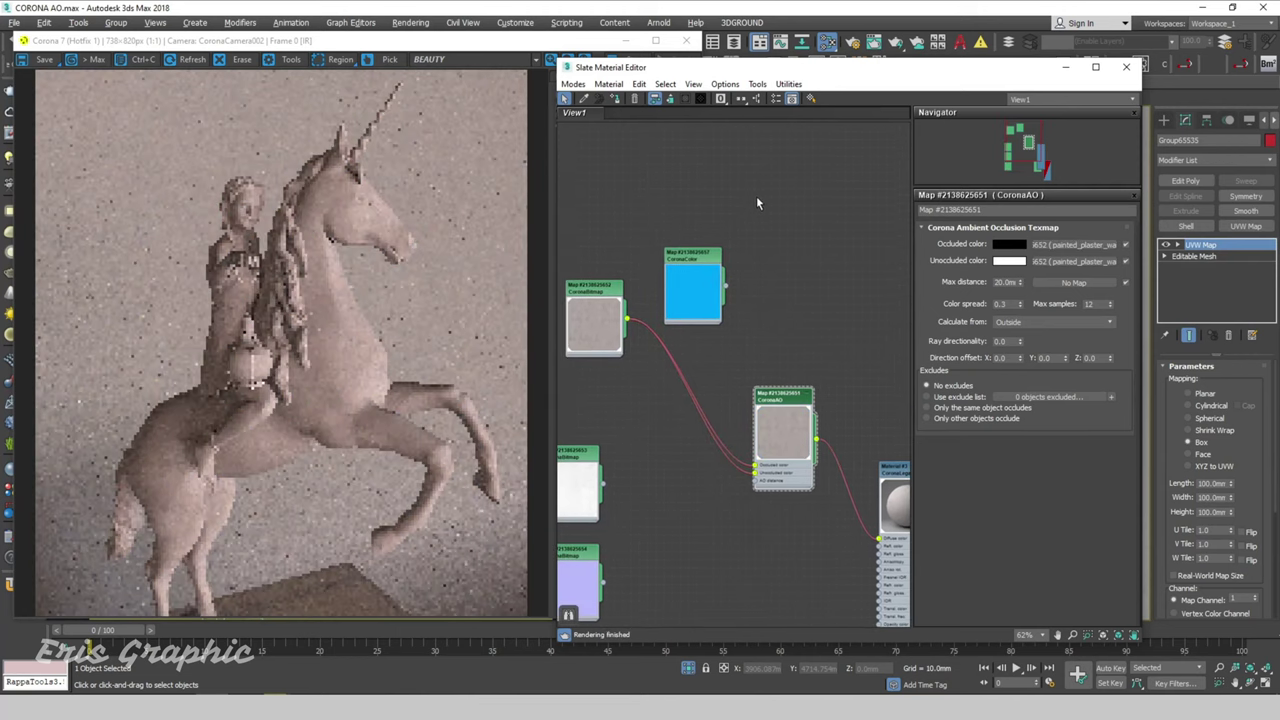
right_click(765, 162)
mouse_move(926, 197)
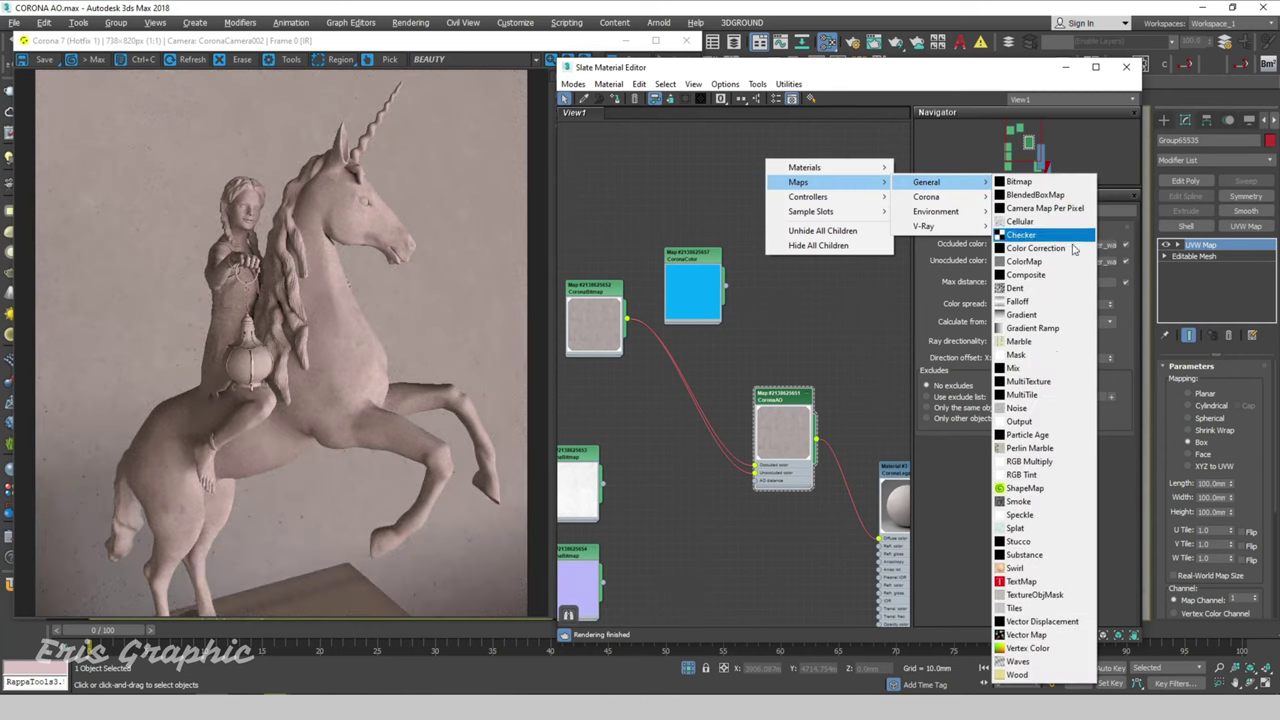
Add a Color Correction map into CoronaAO's Occluded color with Advanced lightness gamma 0.1
click(1060, 244)
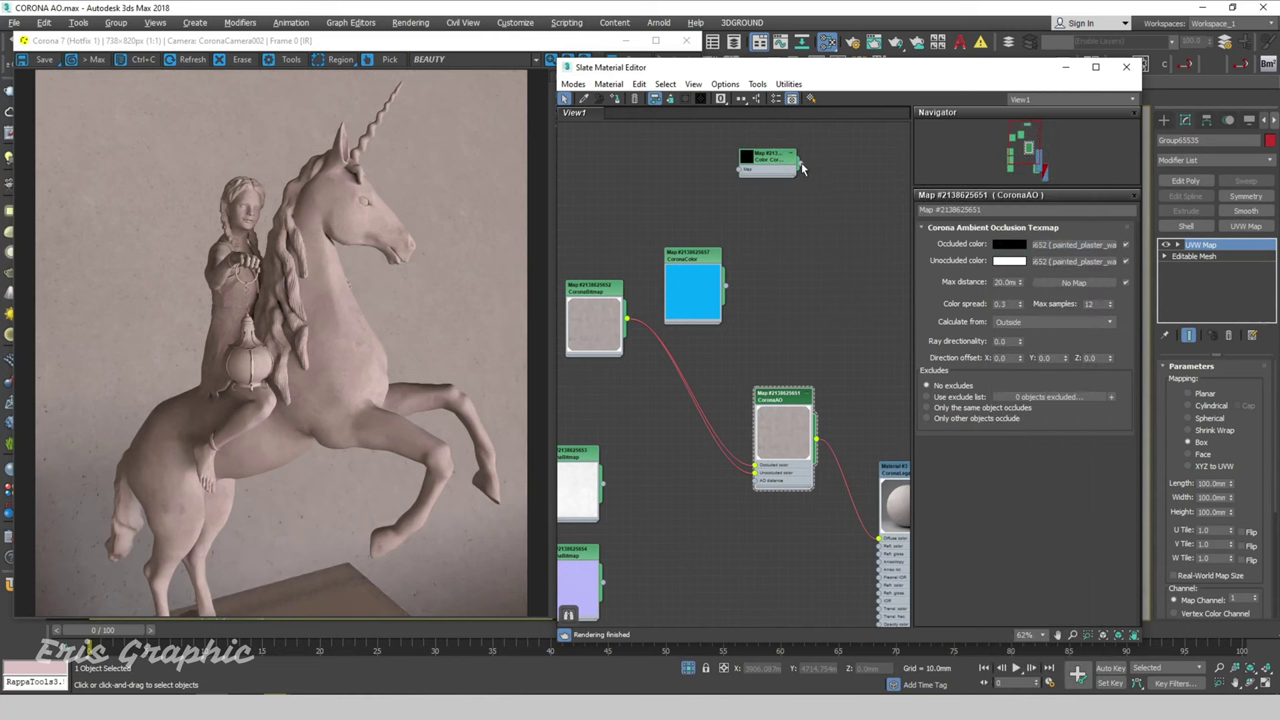
mouse_move(797, 162)
mouse_down()
mouse_move(726, 452)
mouse_move(756, 465)
mouse_up()
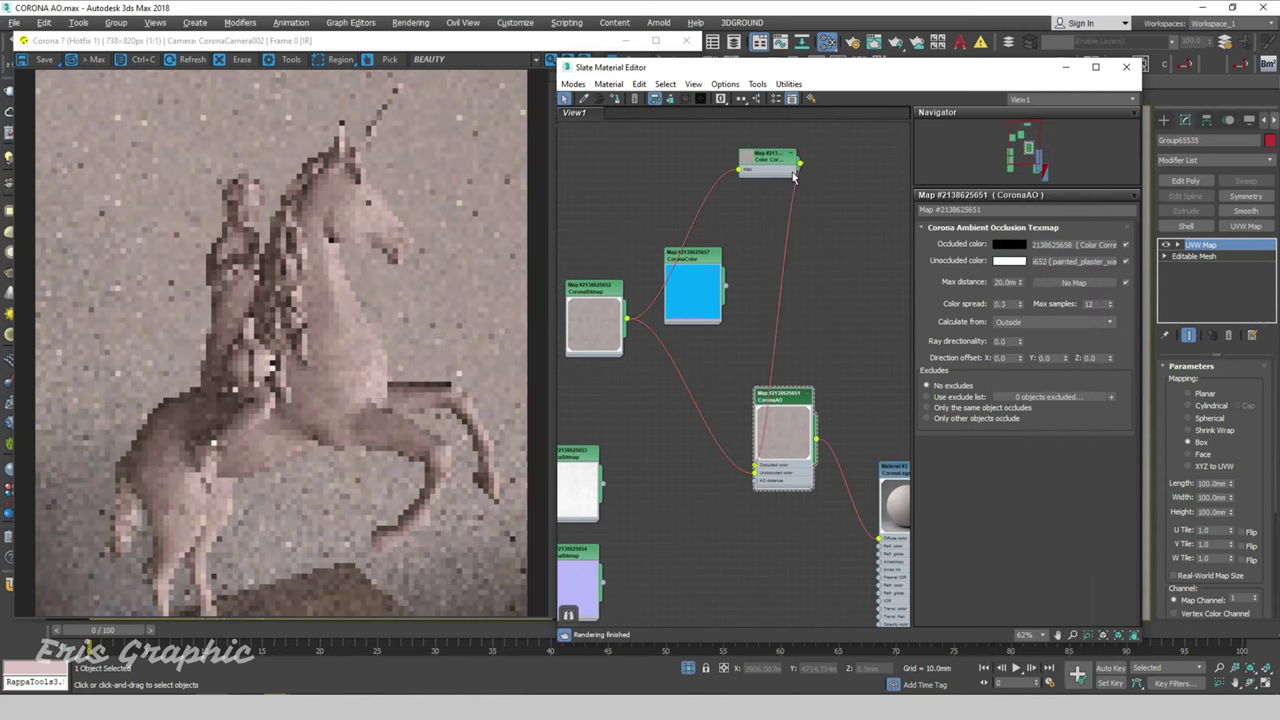
mouse_move(776, 166)
mouse_down()
mouse_move(752, 174)
mouse_move(744, 150)
mouse_up()
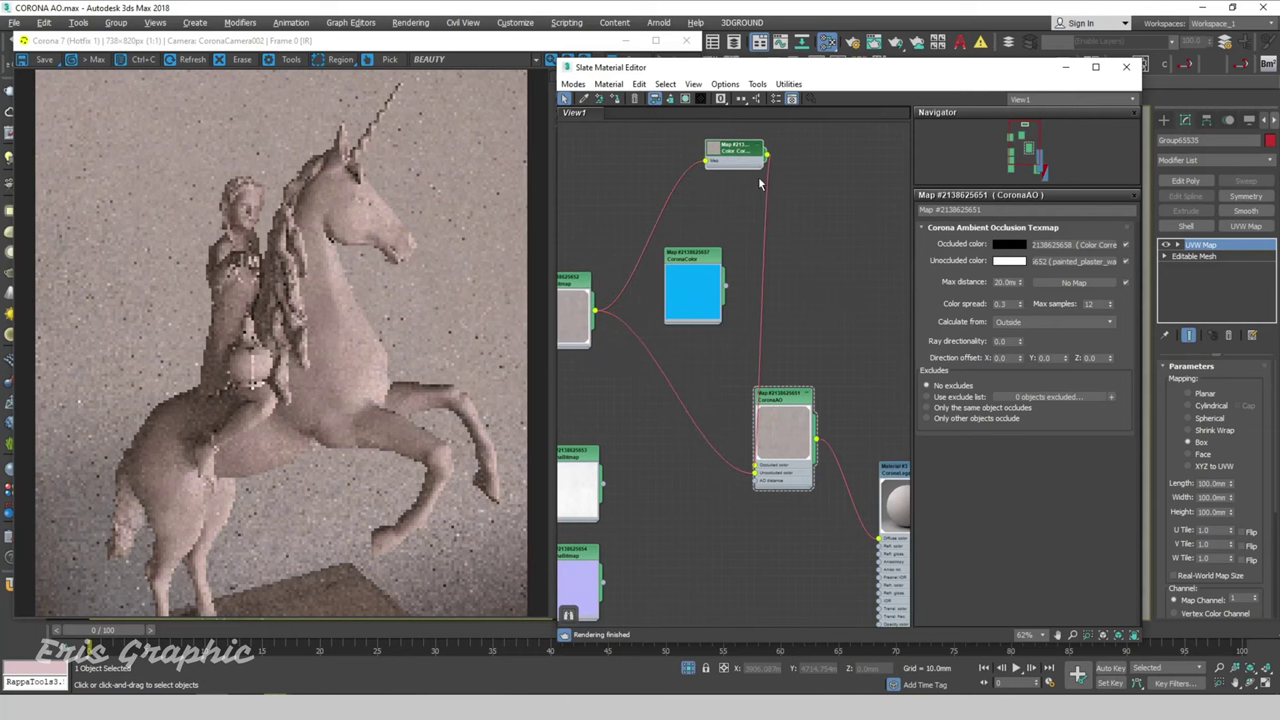
double_click(744, 152)
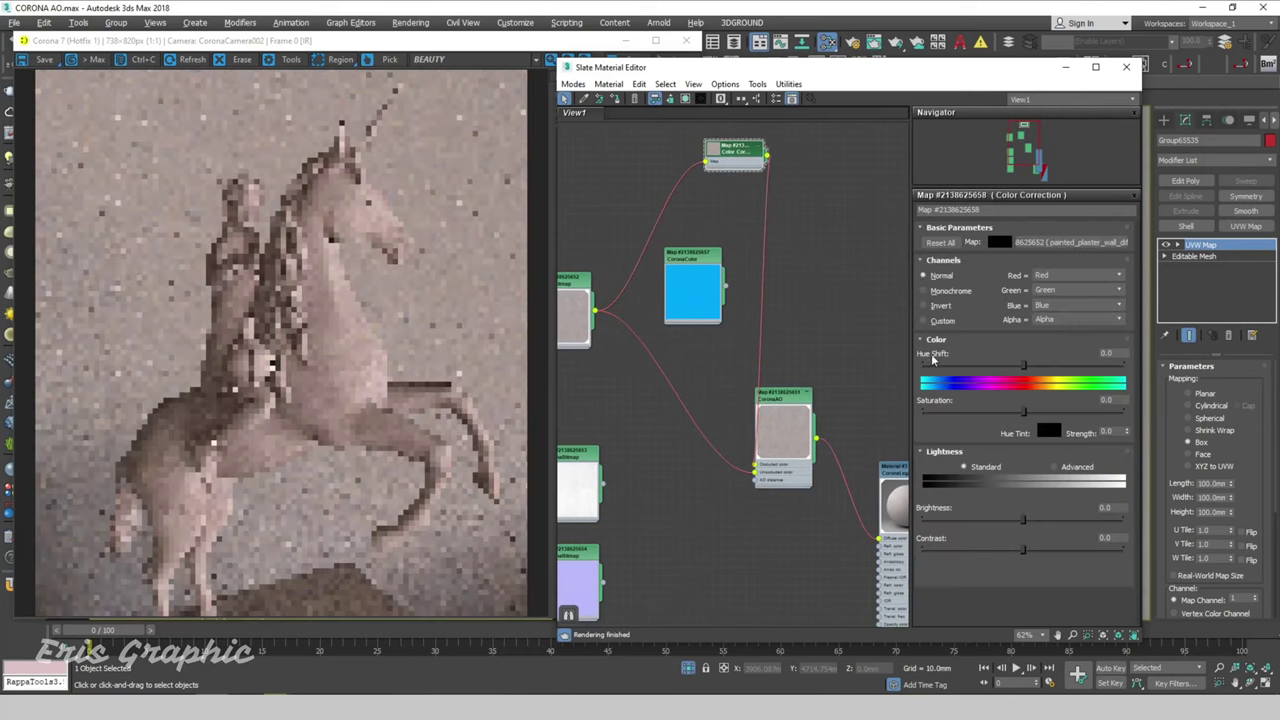
click(1053, 467)
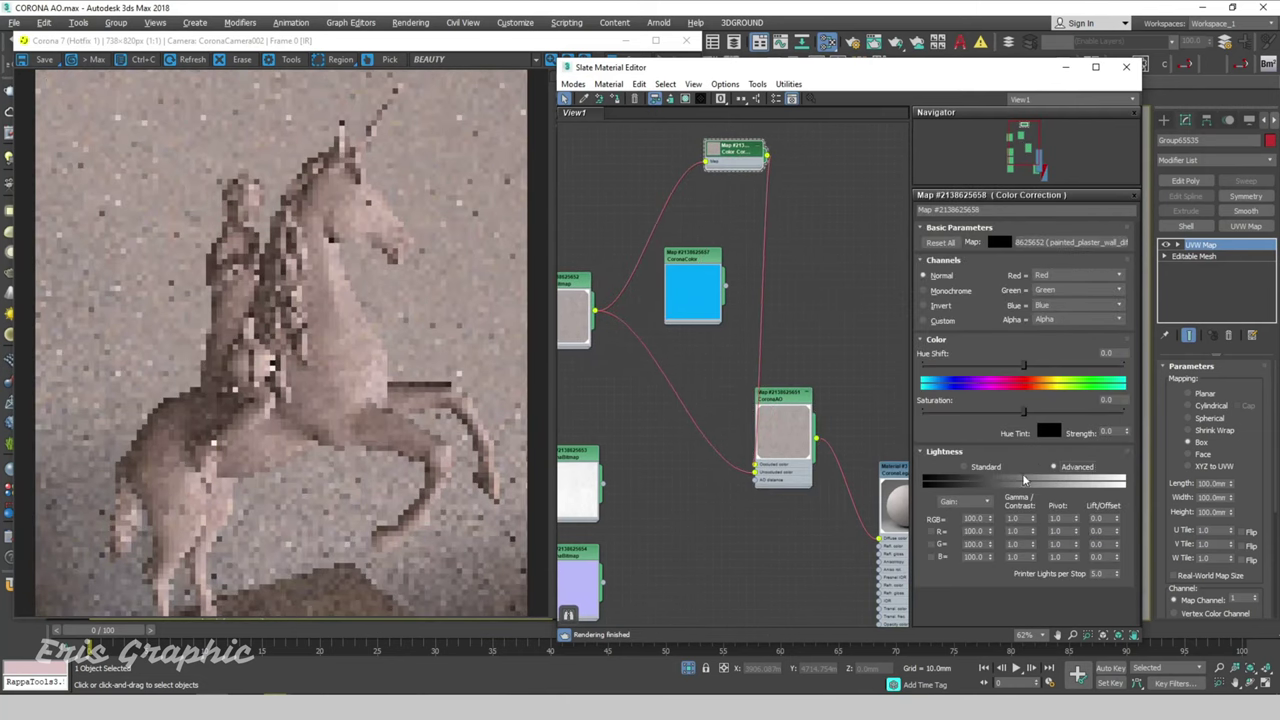
double_click(1014, 518)
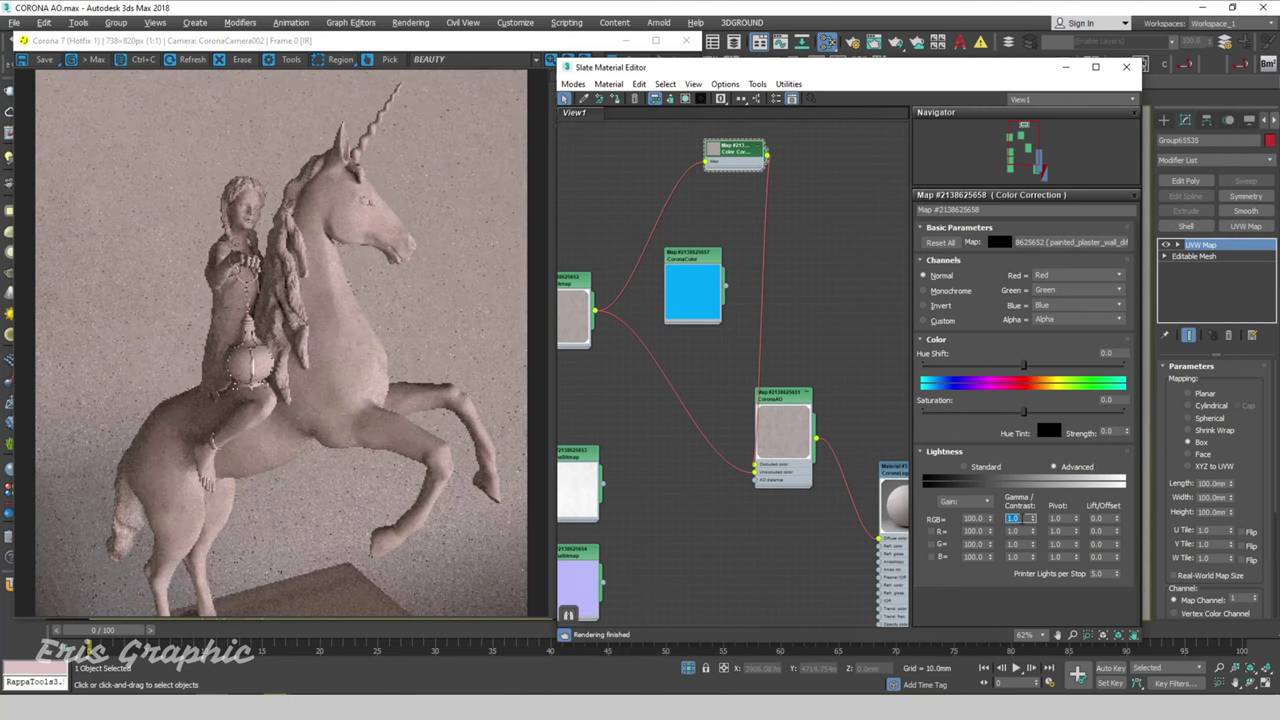
text(1.1)
text(0.1)
key(Return)
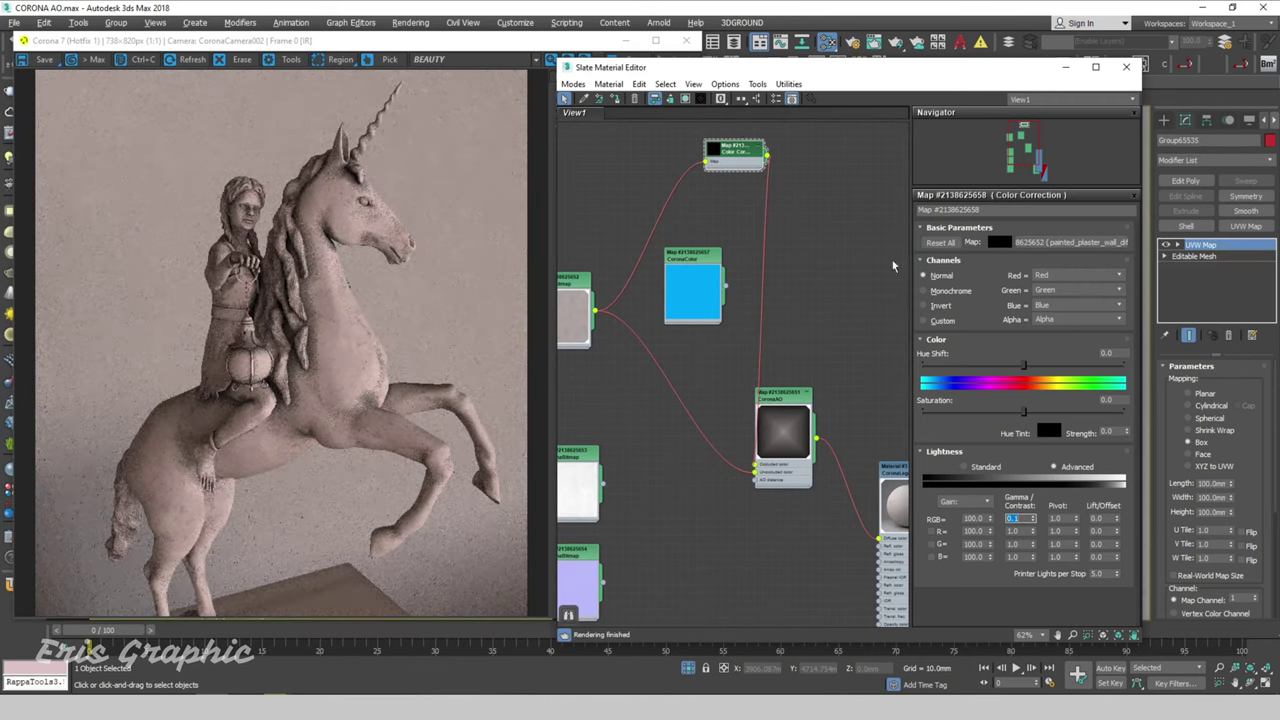
Copy the Color Correction map and set the copy's gamma to 1.0 and RGB gain to 200
mouse_move(740, 165)
shift+mouse_down()
mouse_move(775, 237)
mouse_move(805, 231)
mouse_move(757, 472)
shift+mouse_up()
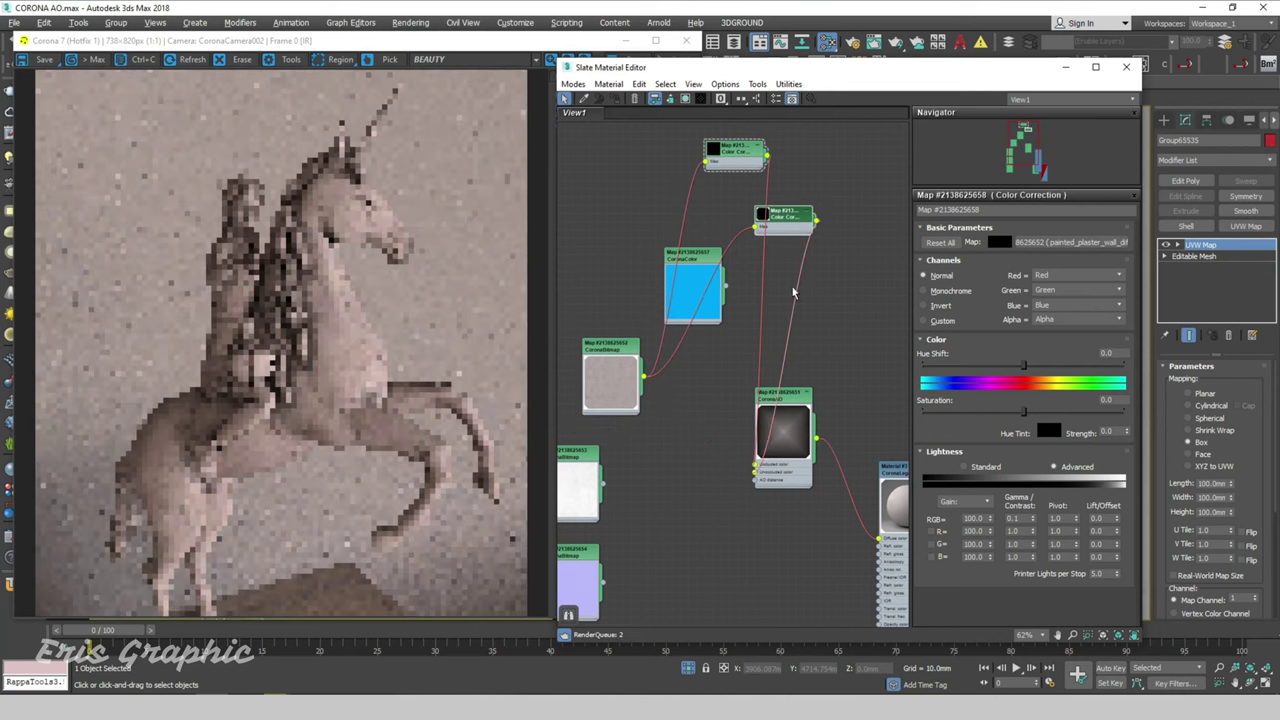
click(792, 220)
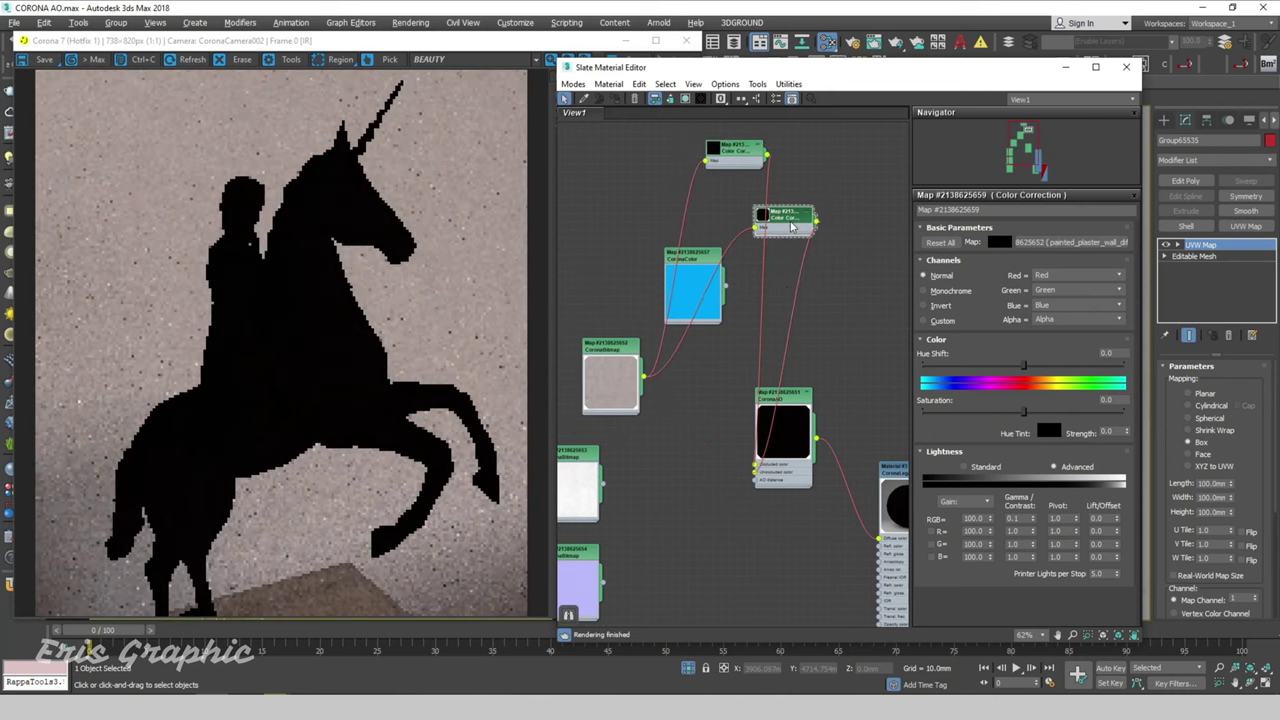
double_click(1020, 519)
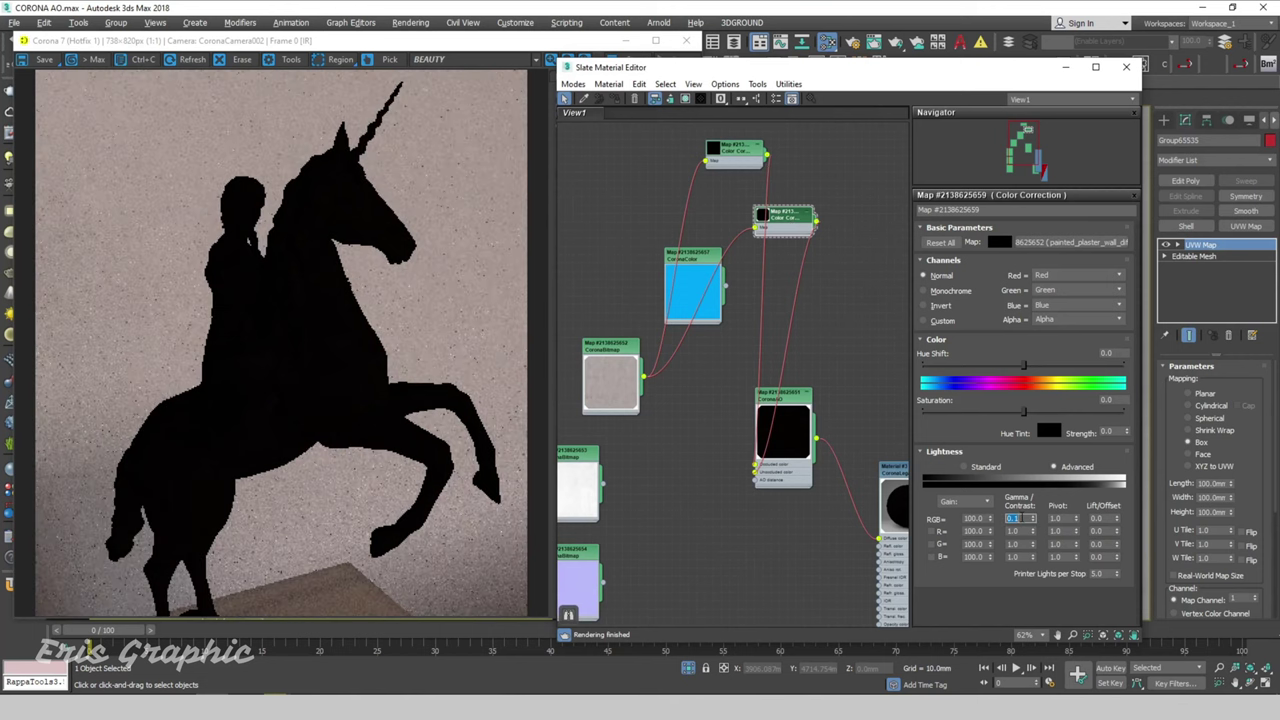
text(1.0)
key(Return)
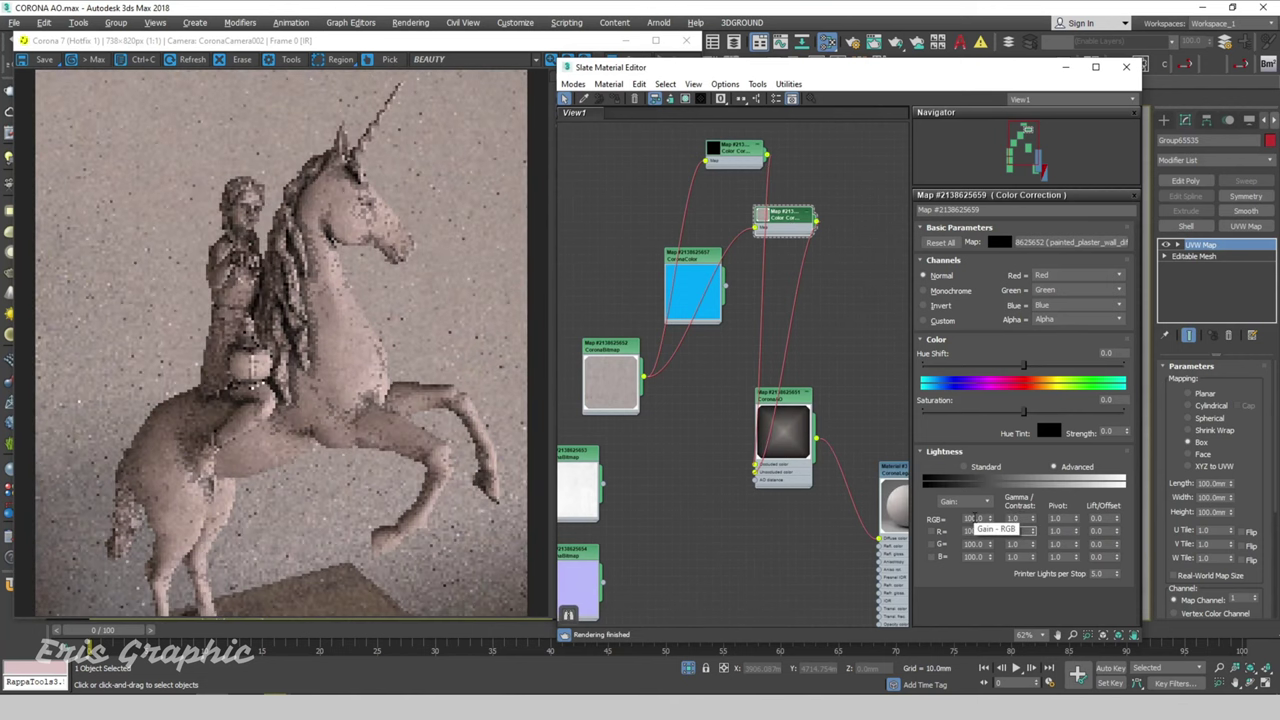
double_click(968, 518)
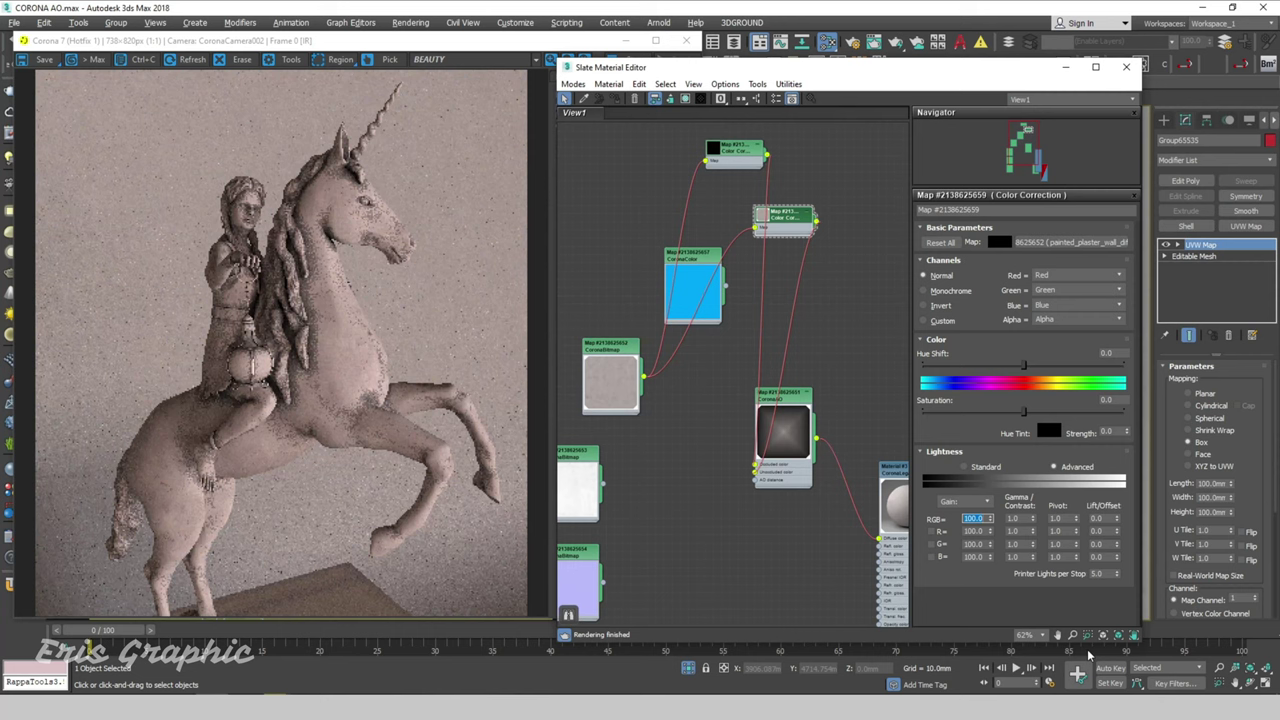
text(15)
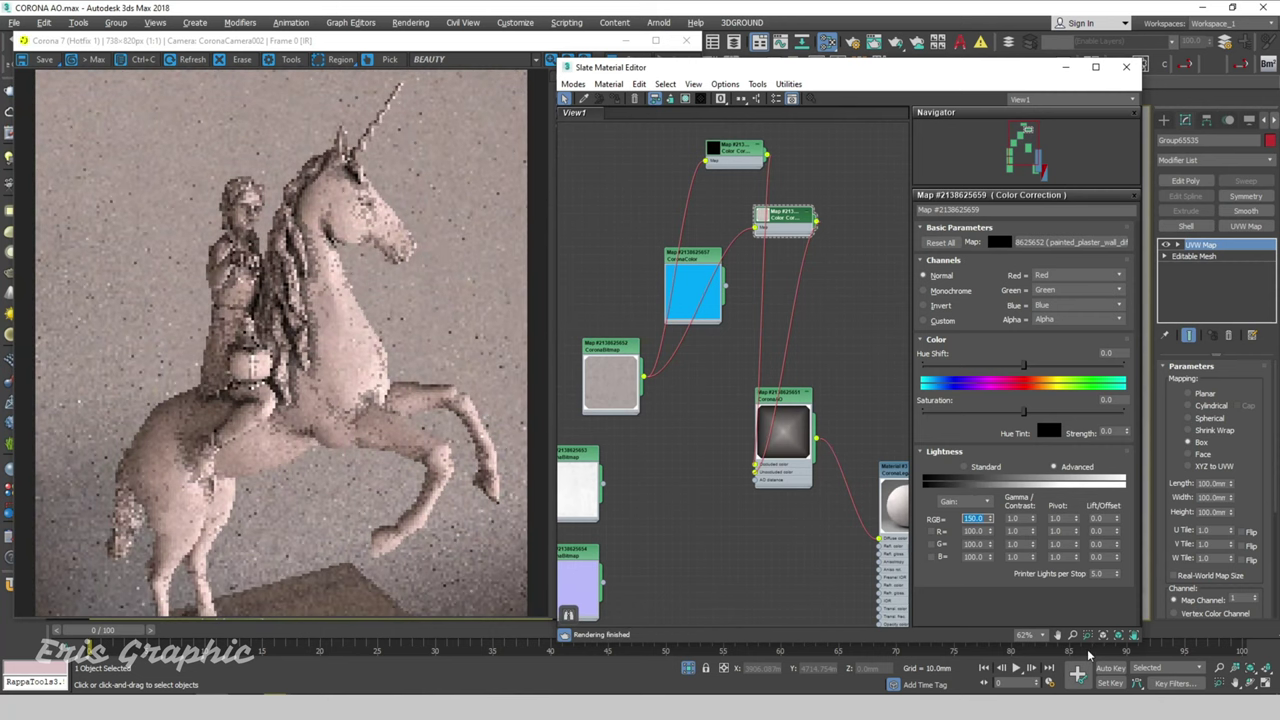
text(300)
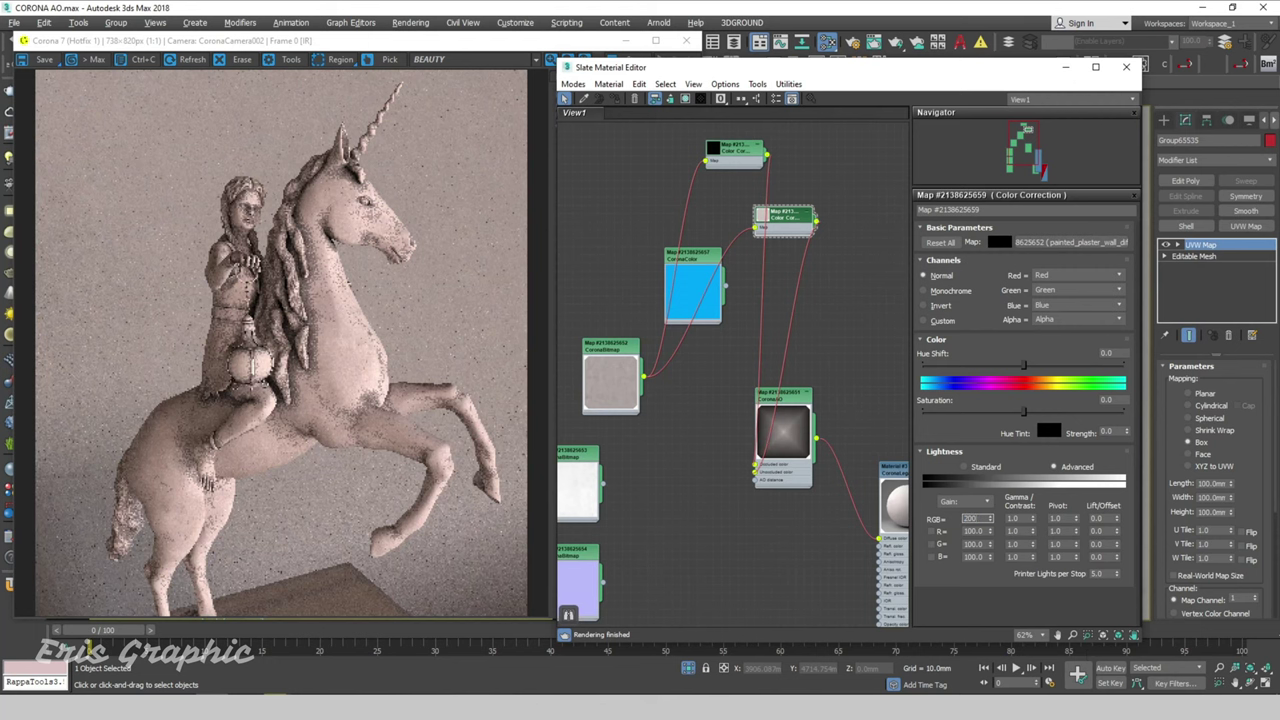
text(200)
key(Return)
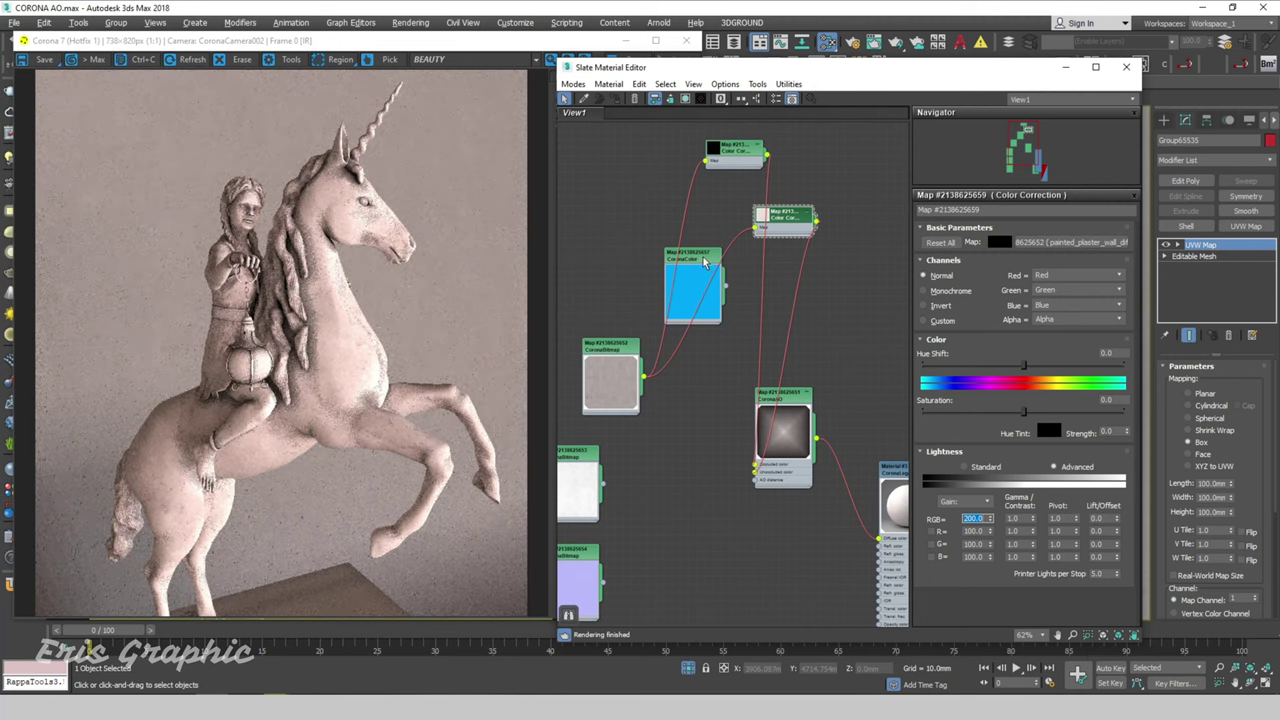
Rearrange the blue CoronaColor and lavender normal-map bitmap nodes in the node view
drag(693, 285, 605, 162)
middle_drag(740, 522, 740, 392)
scroll(740, 392, down, 5)
scroll(710, 380, up, 2)
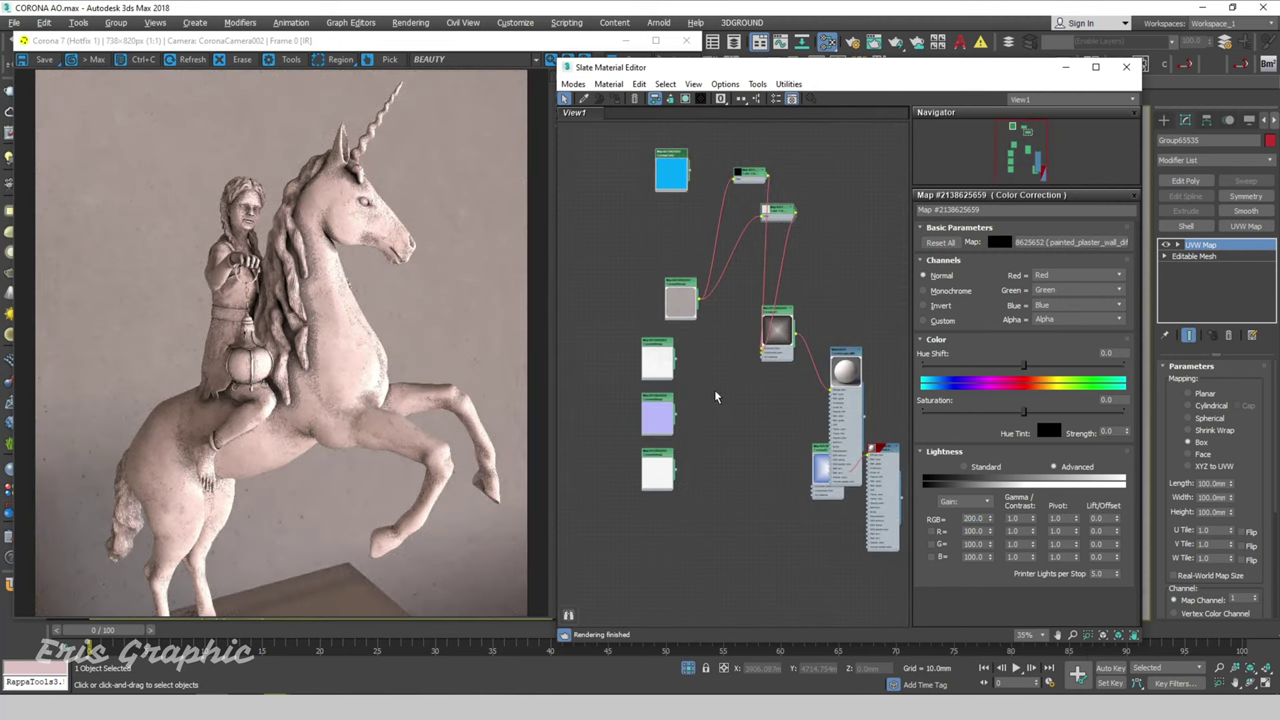
scroll(710, 380, up, 2)
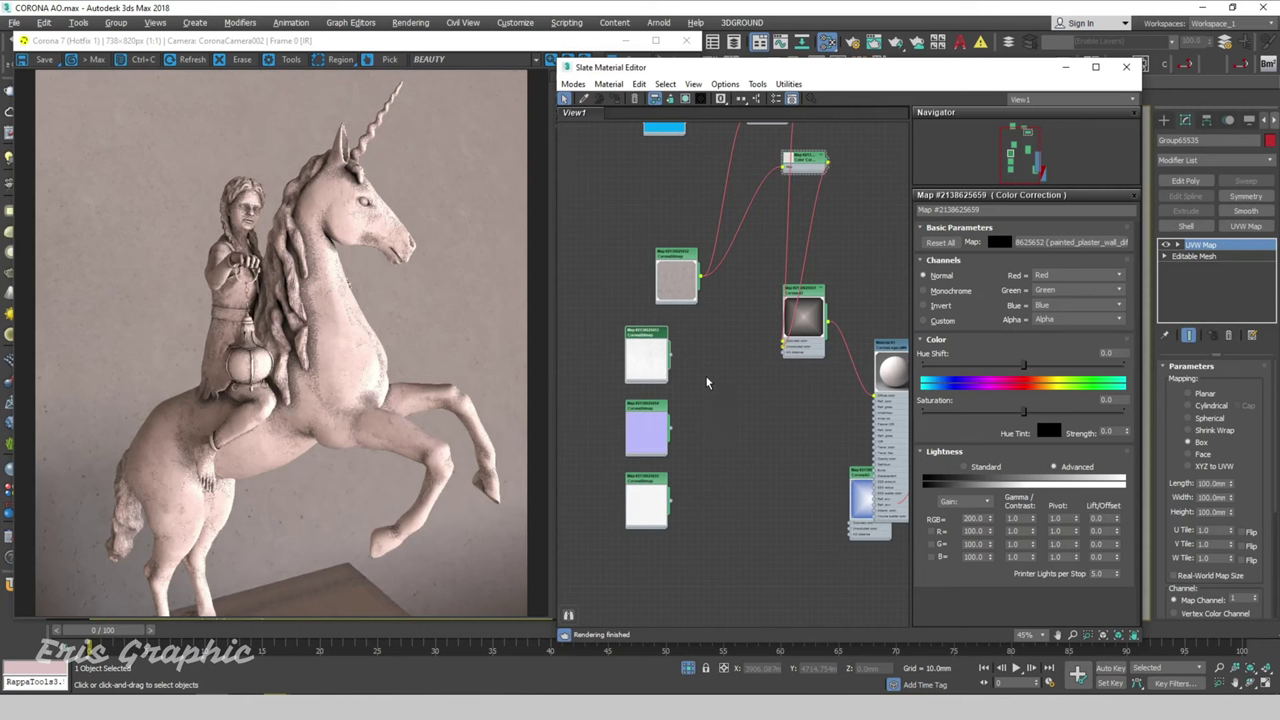
scroll(705, 382, up, 2)
scroll(700, 378, up, 2)
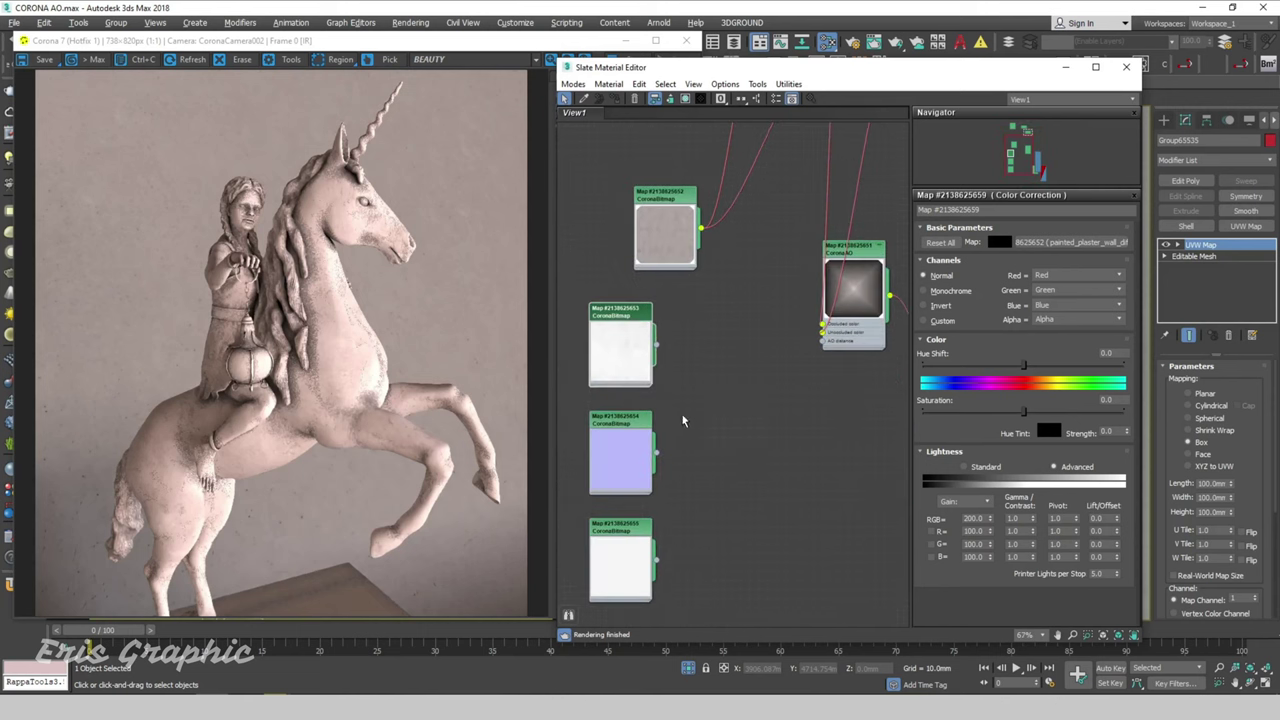
scroll(729, 351, down, 2)
mouse_move(729, 351)
middle_down()
mouse_move(753, 376)
mouse_move(724, 369)
middle_up()
drag(603, 320, 726, 320)
mouse_move(835, 405)
mouse_down()
mouse_move(791, 562)
mouse_move(789, 548)
mouse_up()
drag(731, 330, 684, 323)
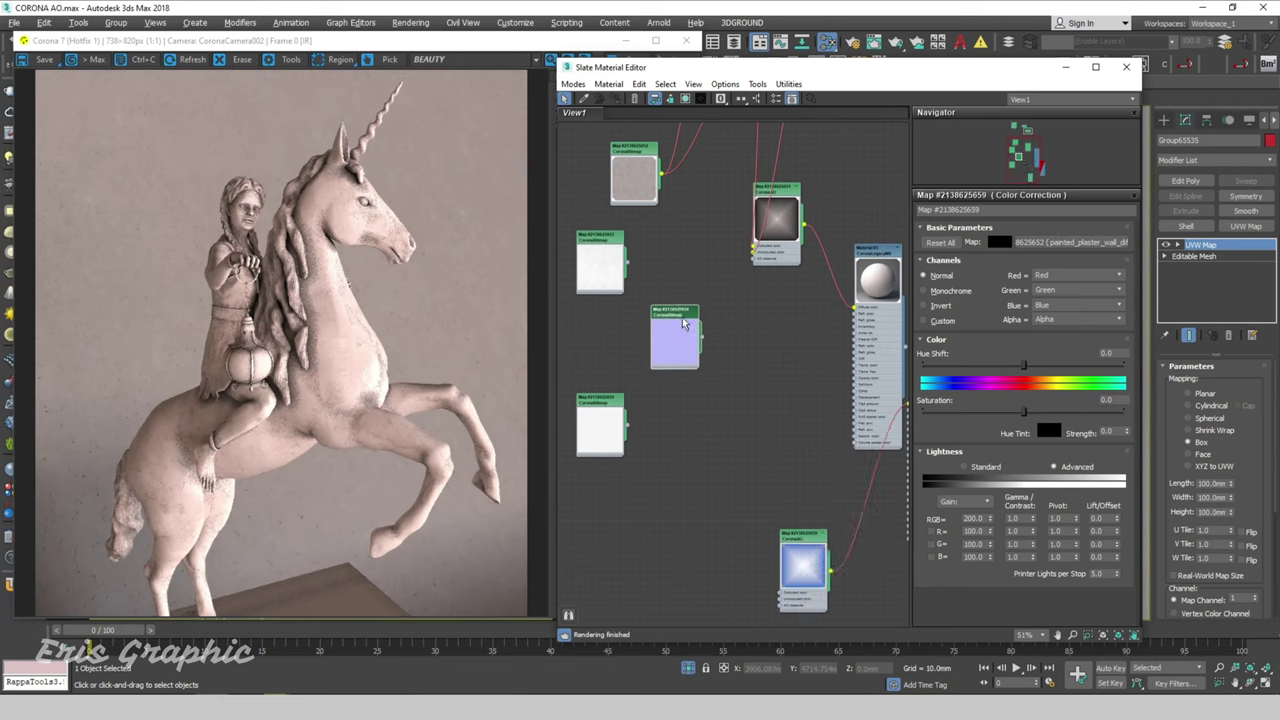
scroll(684, 323, up, 3)
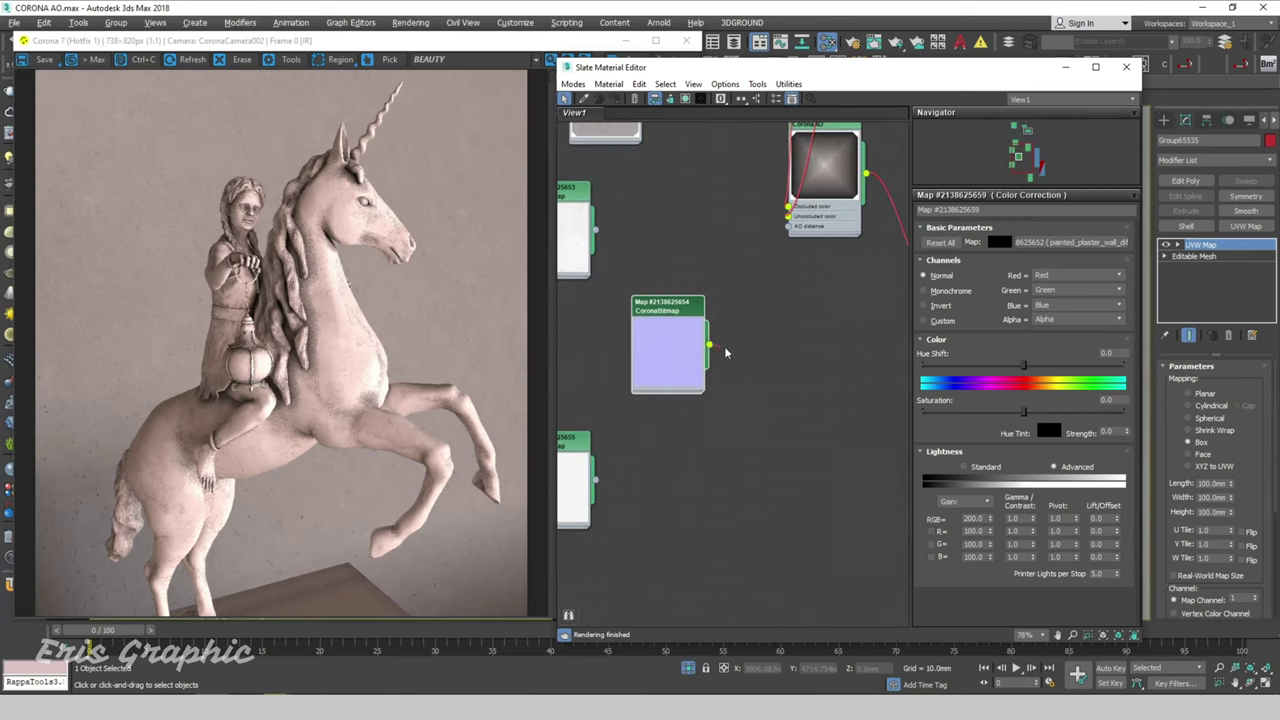
Feed the lavender bitmap into a new CoronaNormal node and wire it into Material #3's Bump
drag(709, 345, 775, 338)
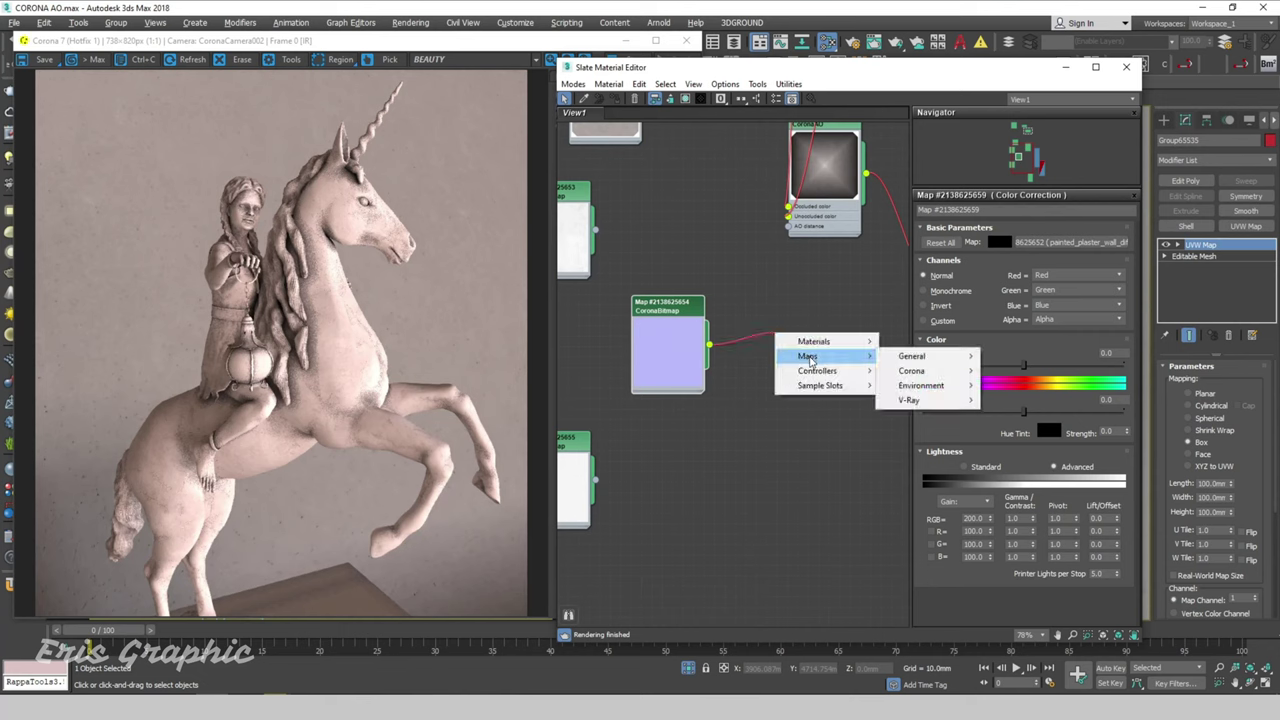
mouse_move(911, 371)
click(1040, 507)
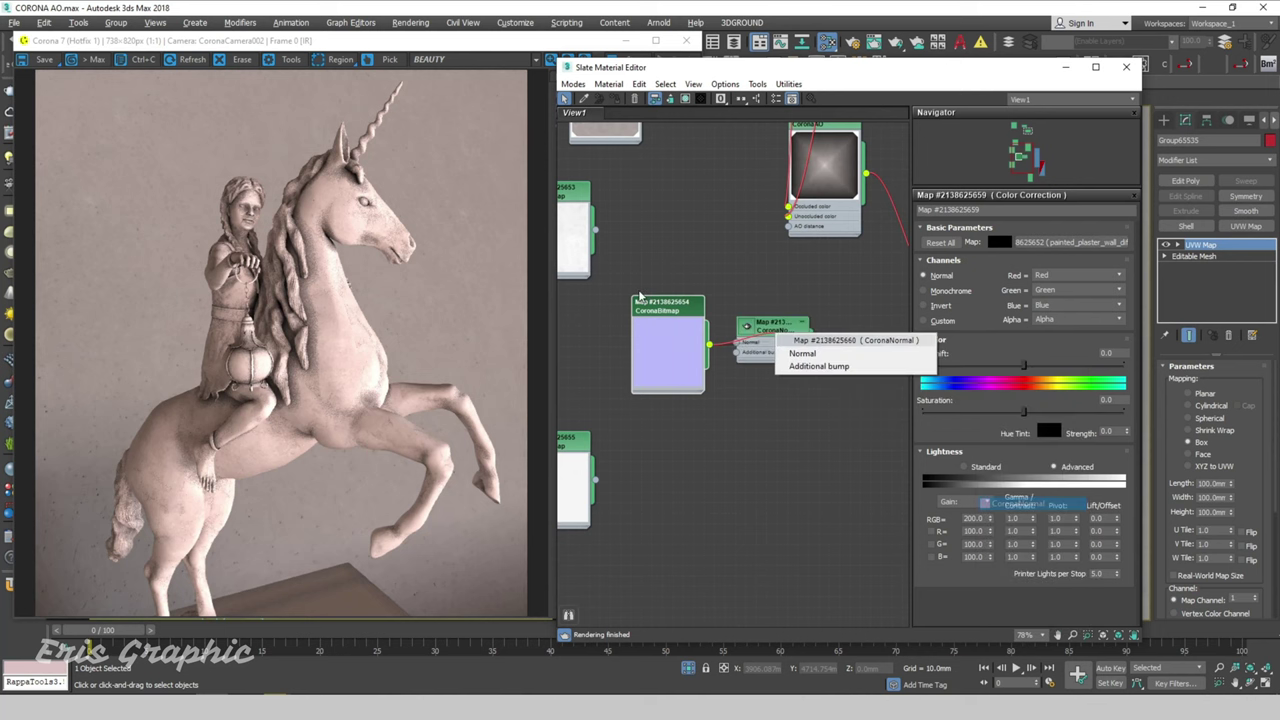
click(802, 353)
middle_drag(822, 313, 670, 353)
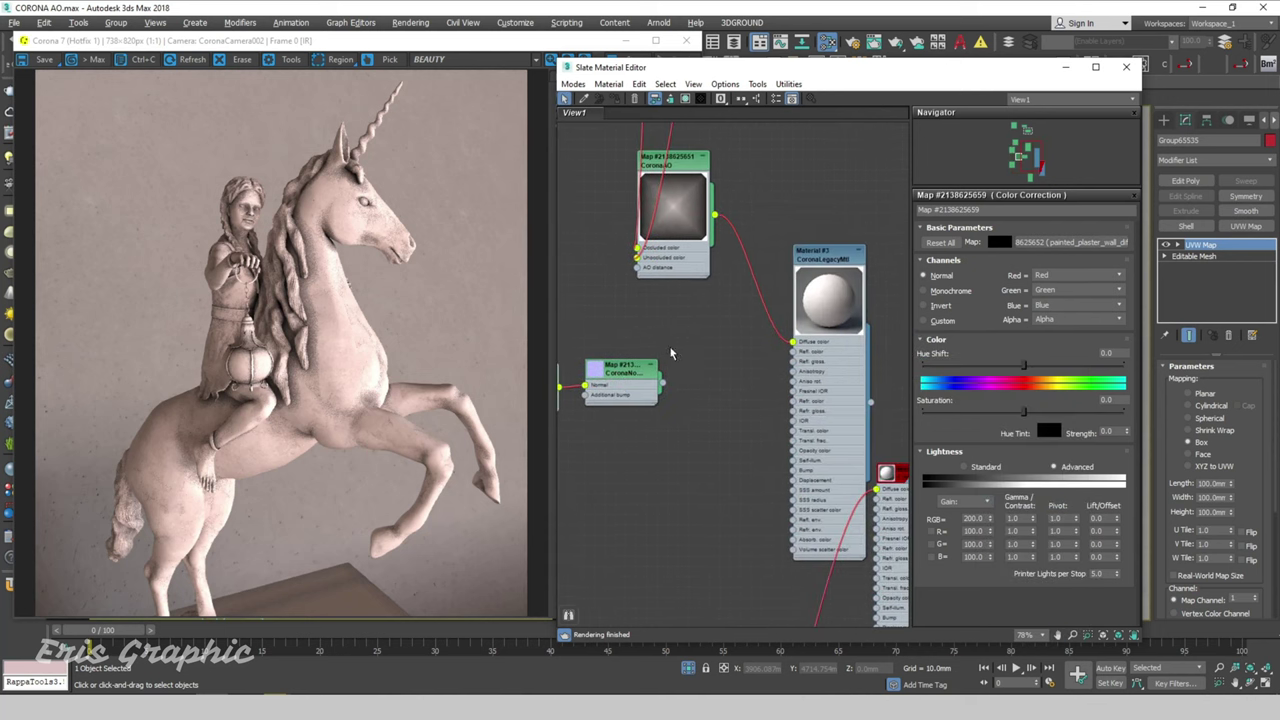
drag(662, 384, 794, 471)
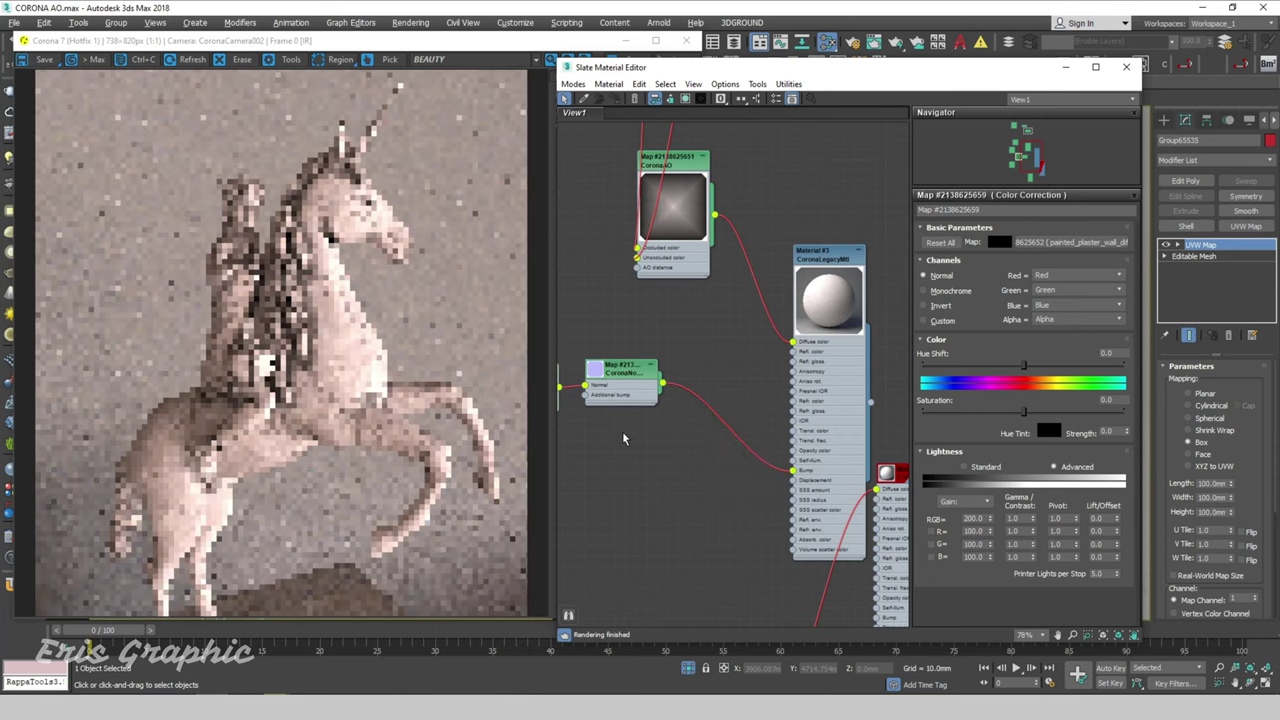
Tidy the layout, moving the lavender bitmap, CoronaNormal and white bitmap nodes near Material #3
middle_drag(628, 445, 802, 403)
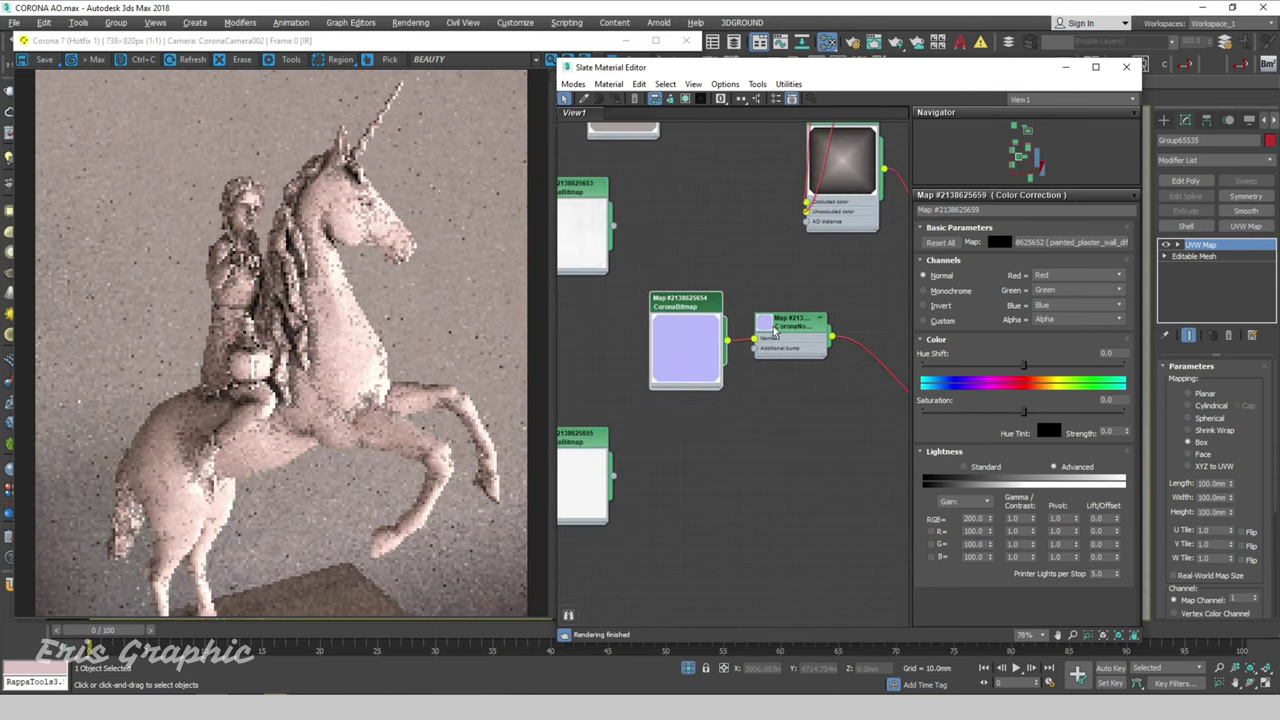
drag(690, 306, 607, 306)
drag(767, 330, 683, 274)
drag(585, 438, 760, 350)
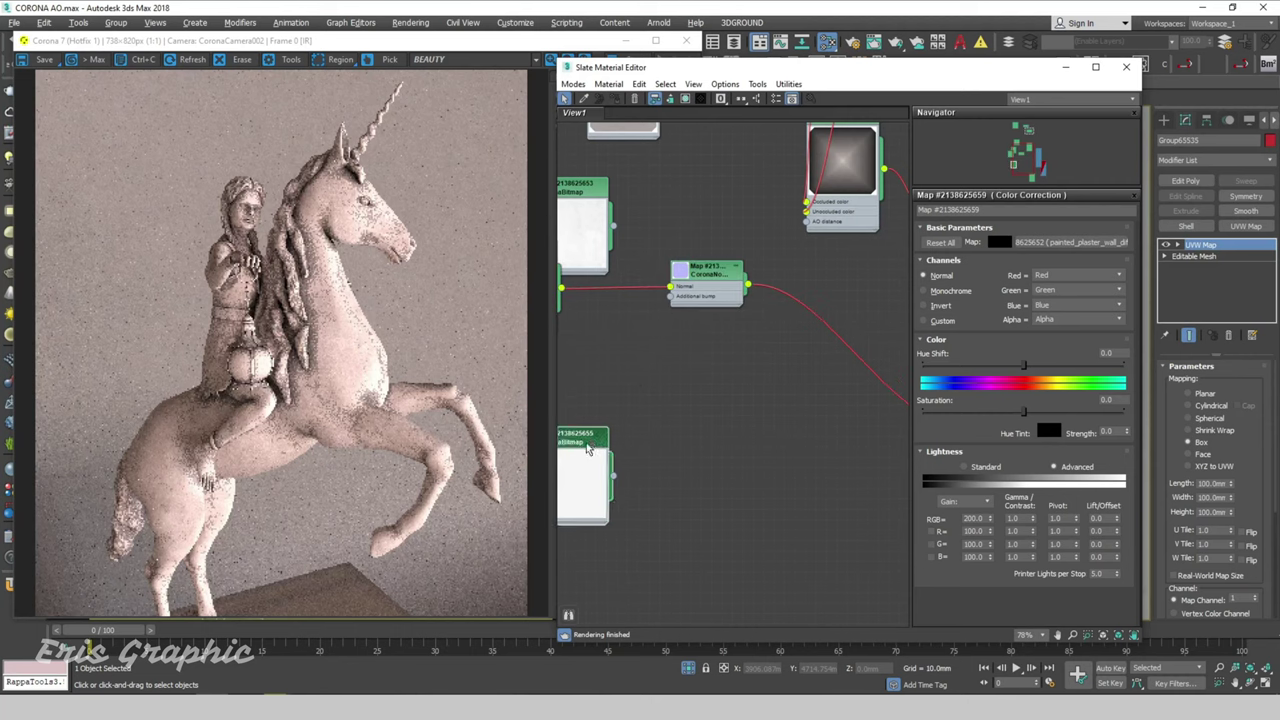
middle_drag(758, 369, 622, 397)
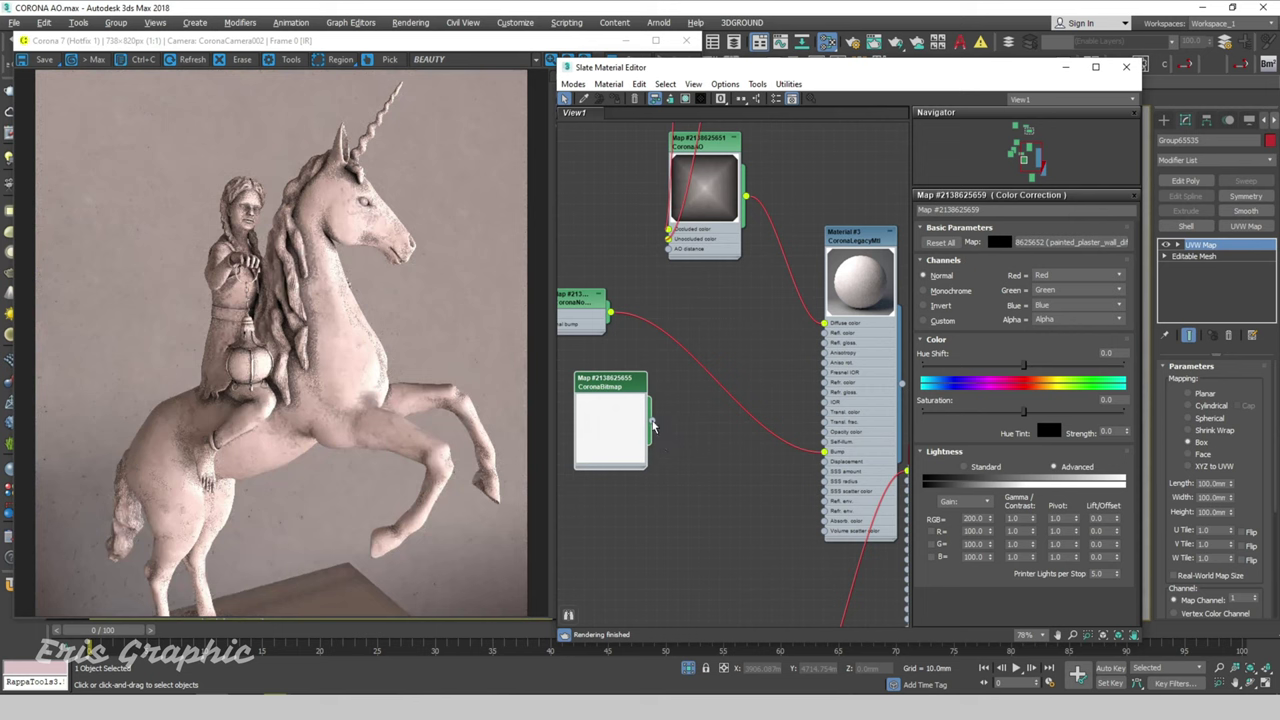
Plug the white plaster bitmap into Material #3's Refl. gloss and set Reflection Level to 0.8
drag(652, 425, 823, 382)
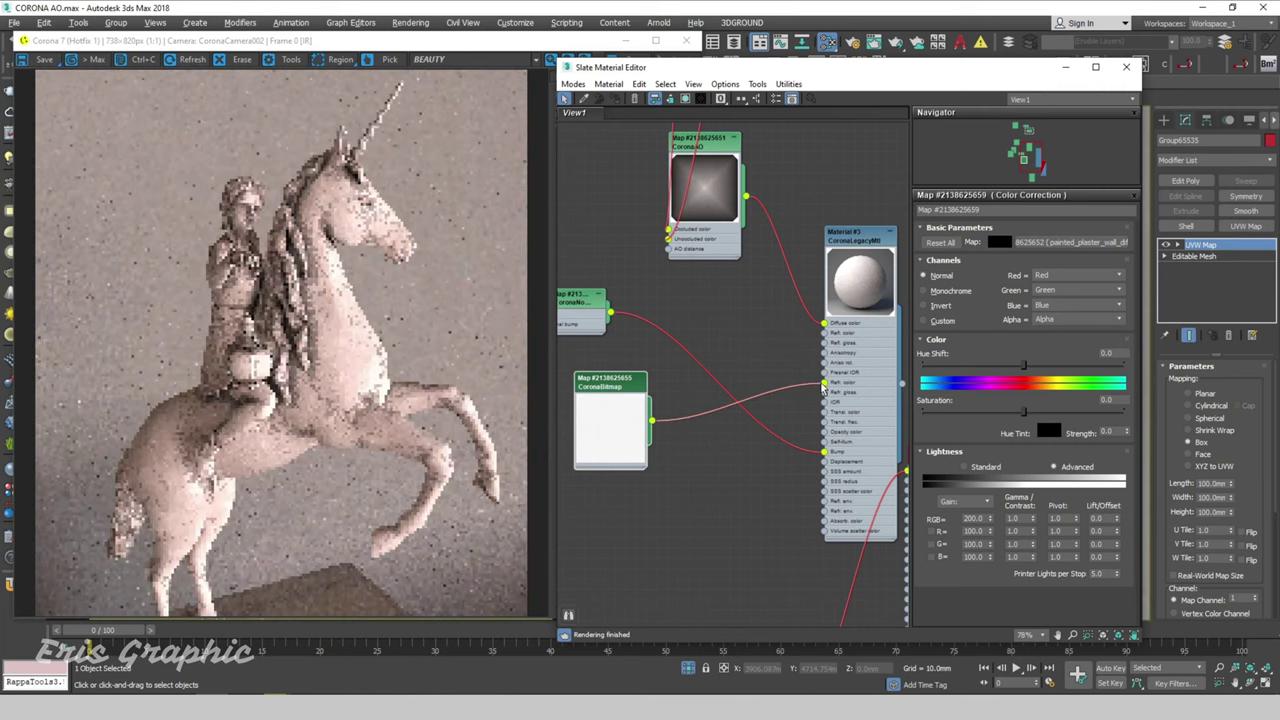
drag(822, 385, 824, 344)
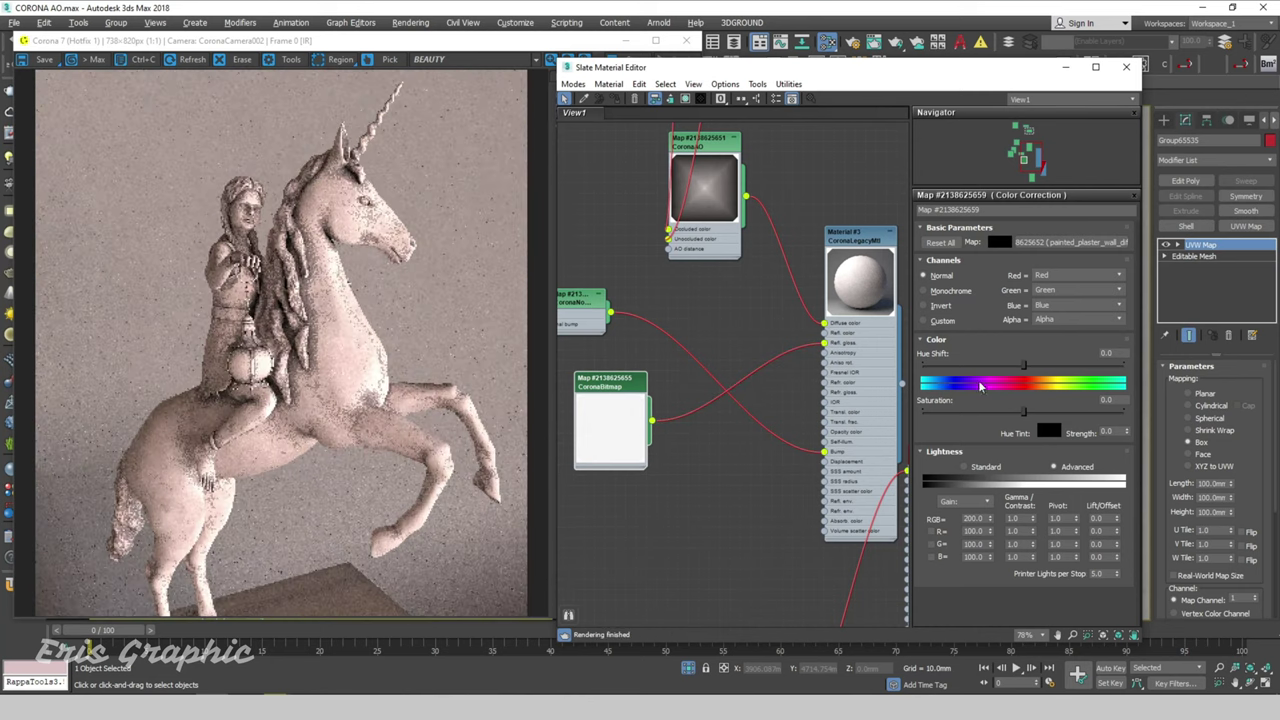
double_click(869, 262)
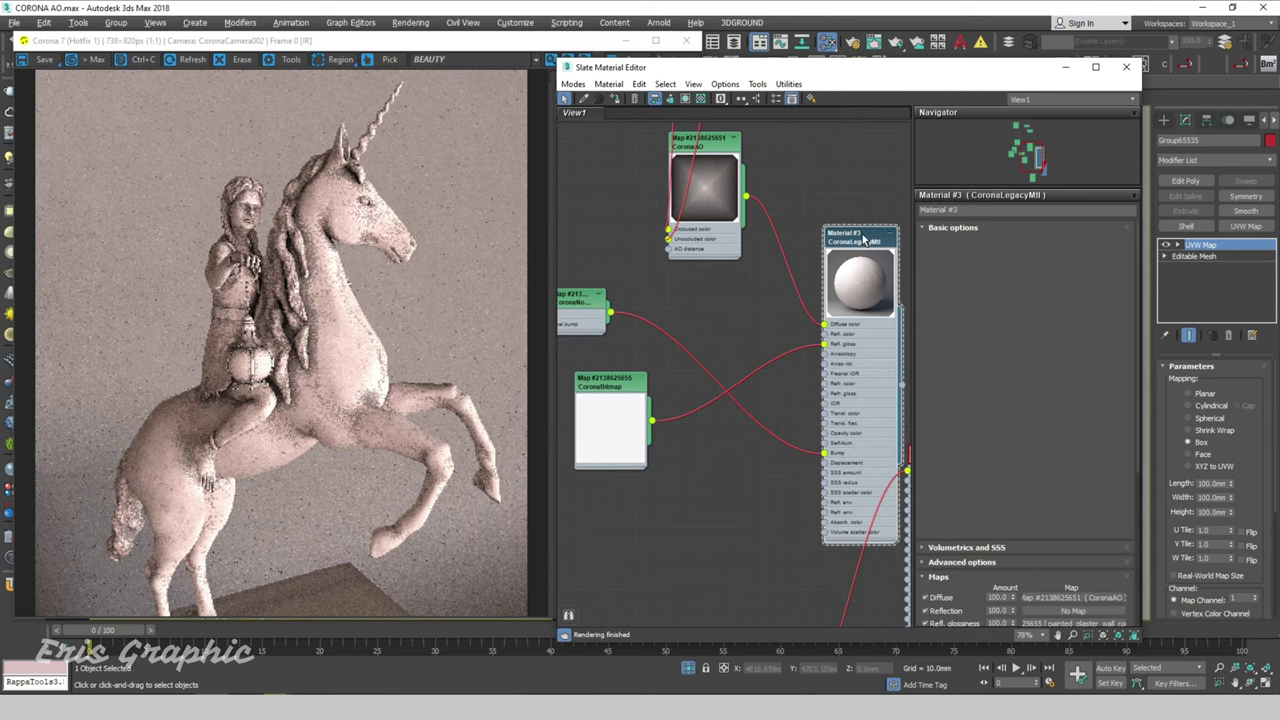
click(988, 309)
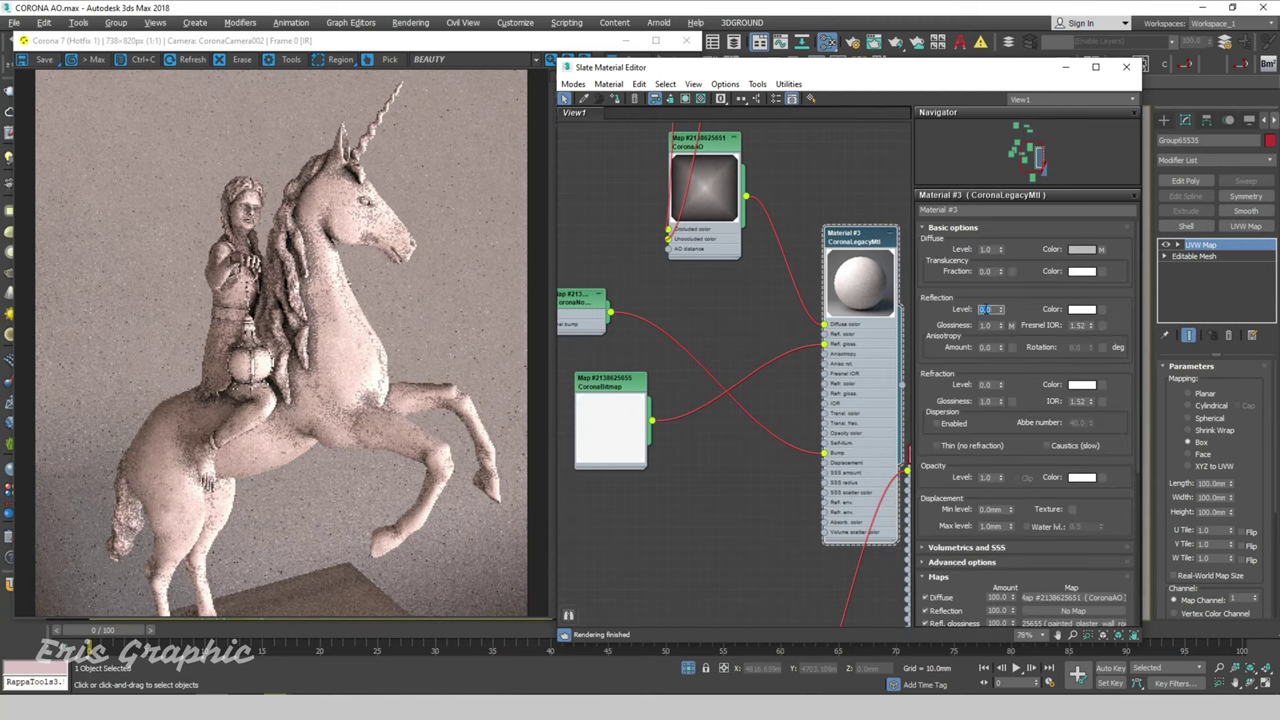
text(0.8)
key(Return)
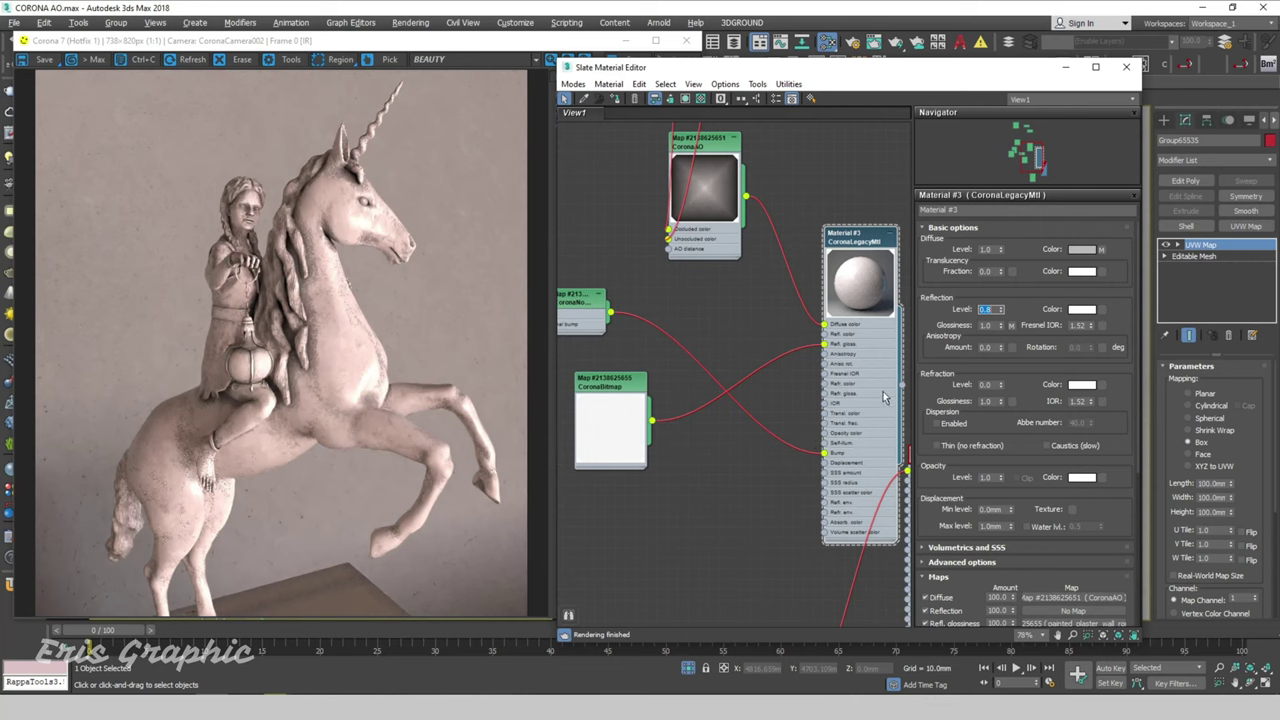
Move the second white plaster bitmap over and connect it to CoronaAO's AO distance input
scroll(670, 350, down, 4)
scroll(678, 343, up, 3)
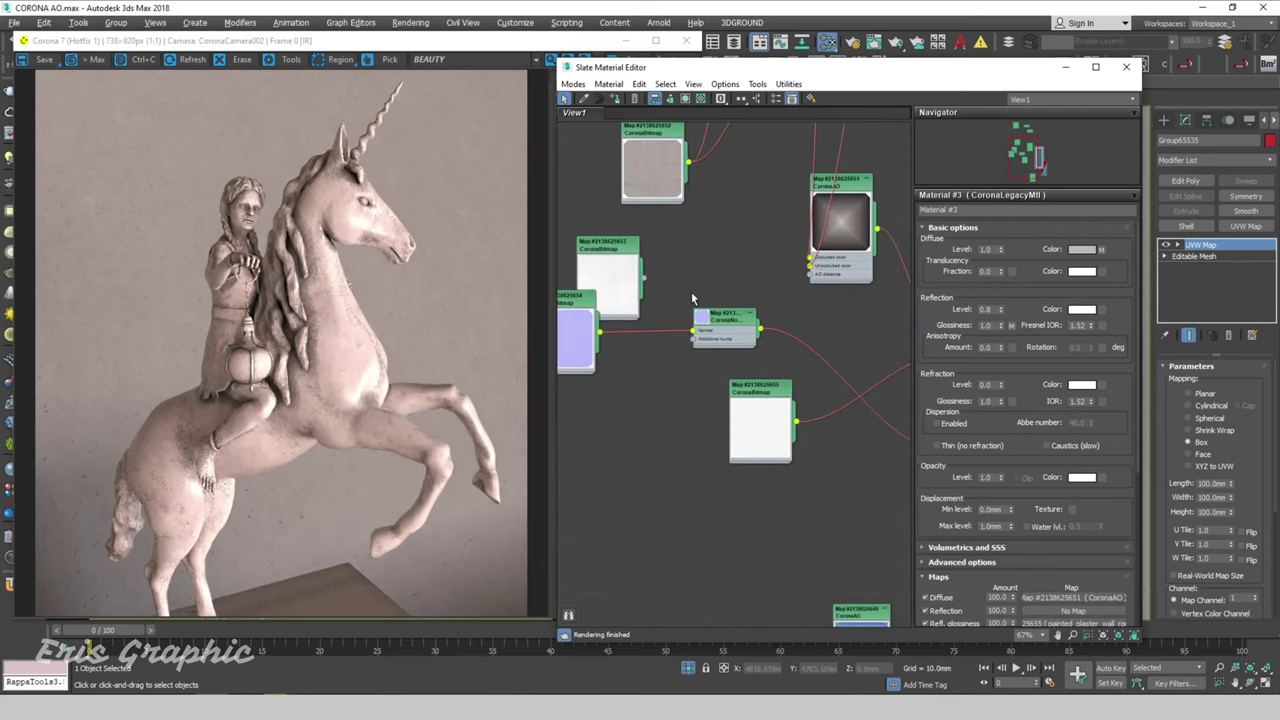
scroll(670, 340, up, 2)
drag(600, 330, 660, 330)
scroll(699, 341, up, 1)
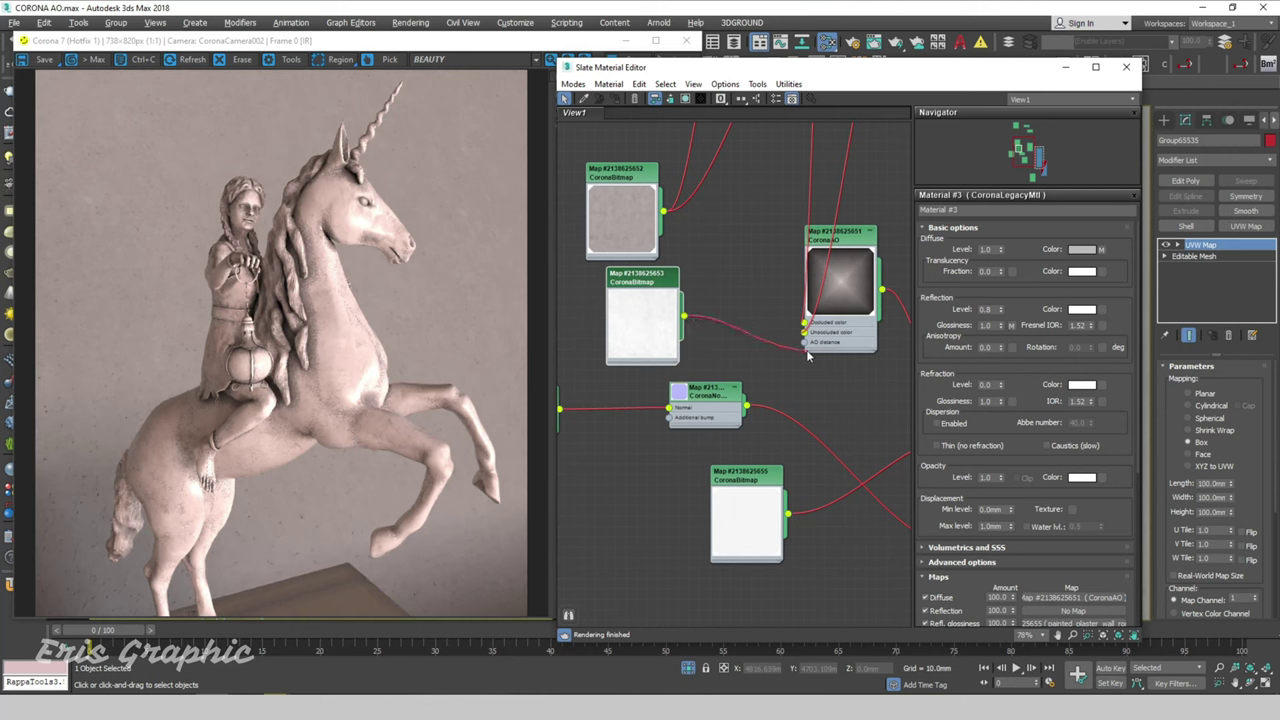
drag(687, 319, 806, 341)
scroll(702, 316, down, 2)
scroll(702, 316, down, 3)
Auto-arrange all material nodes, review the full tree maximized, then close the Slate Material Editor
click(742, 98)
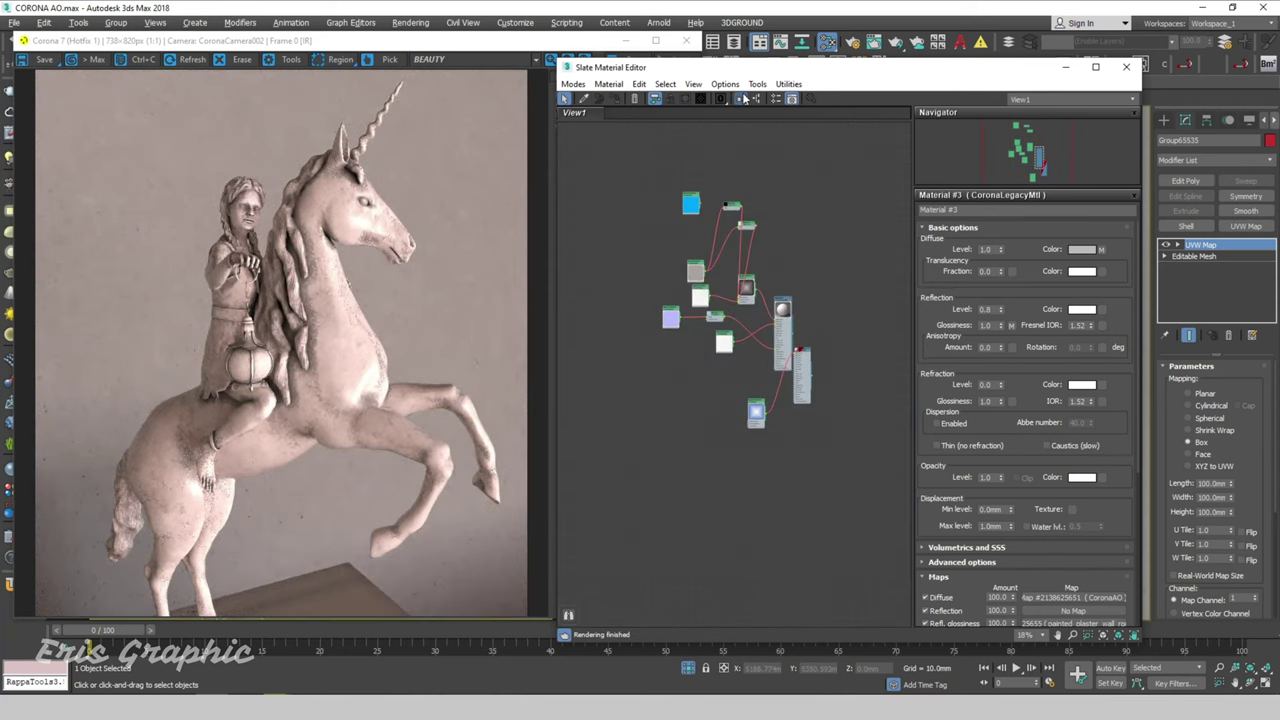
double_click(775, 68)
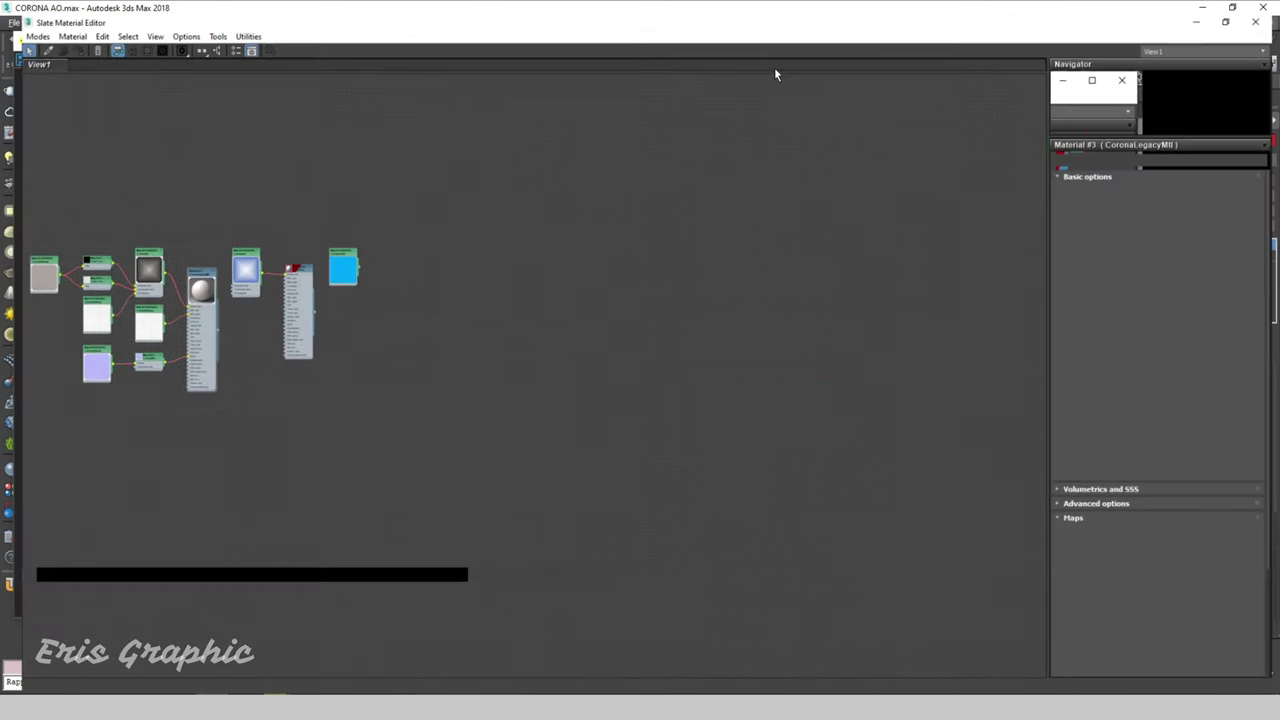
key(z)
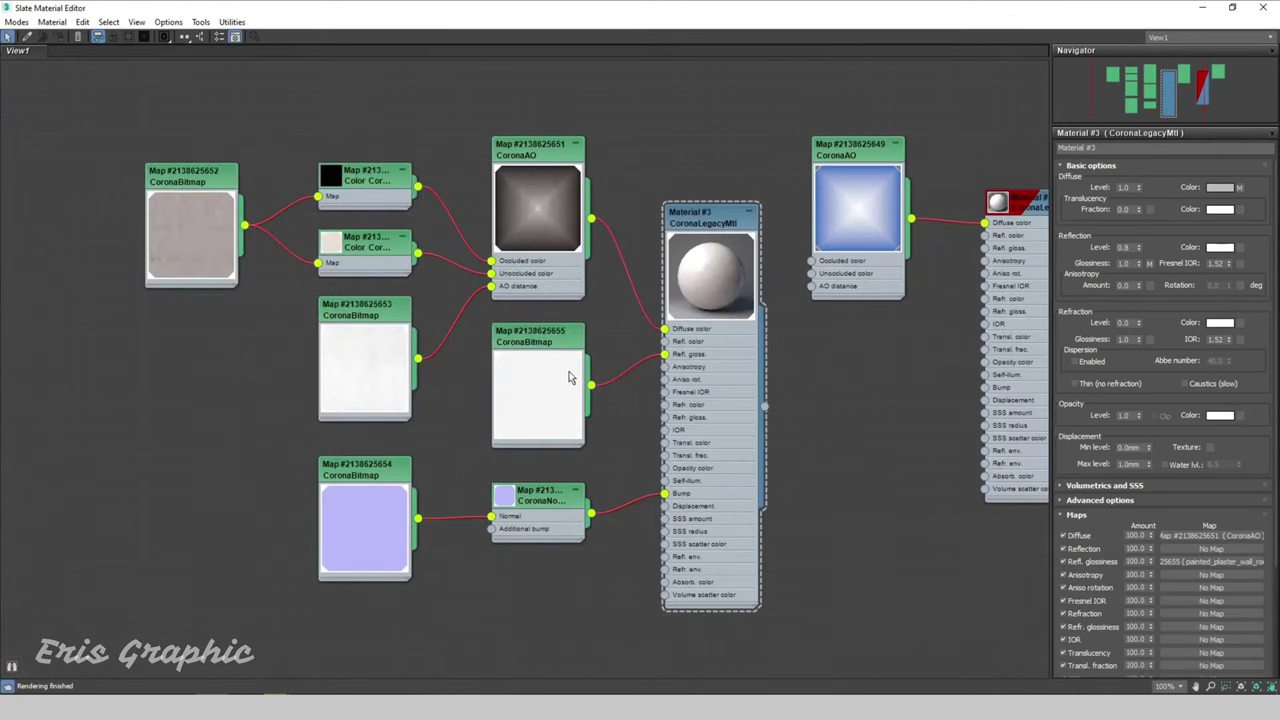
click(556, 512)
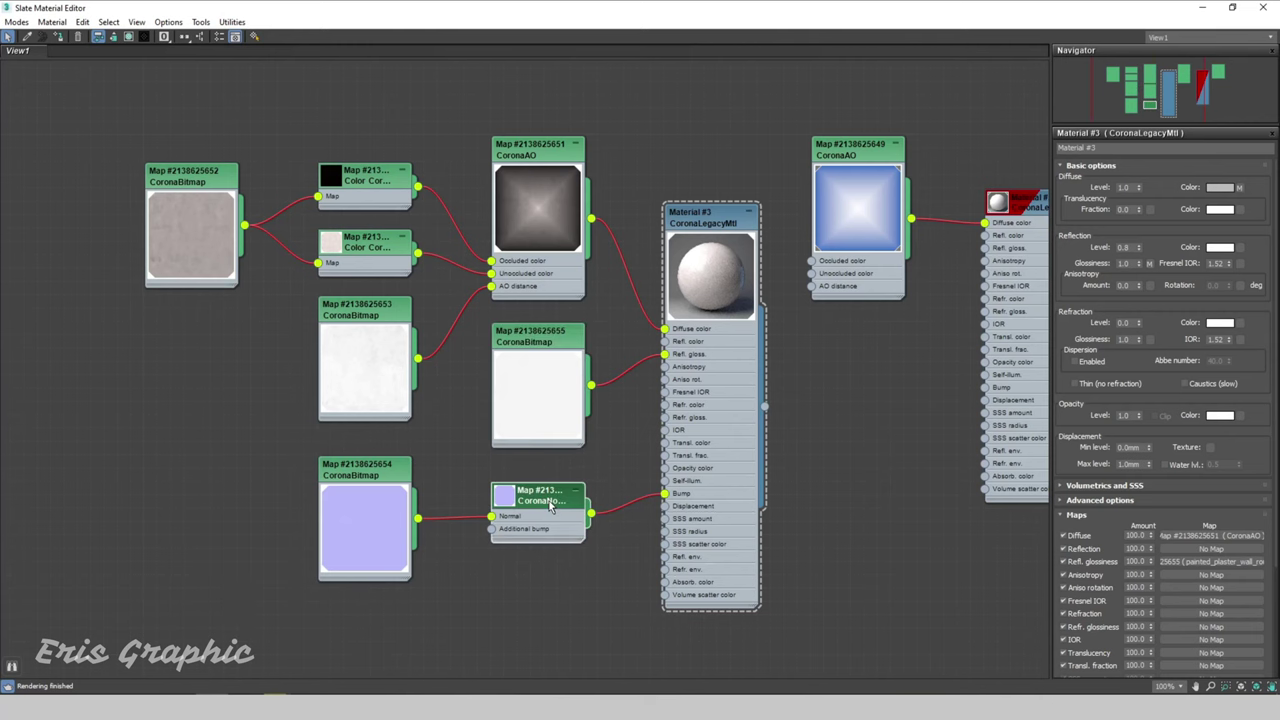
click(1262, 8)
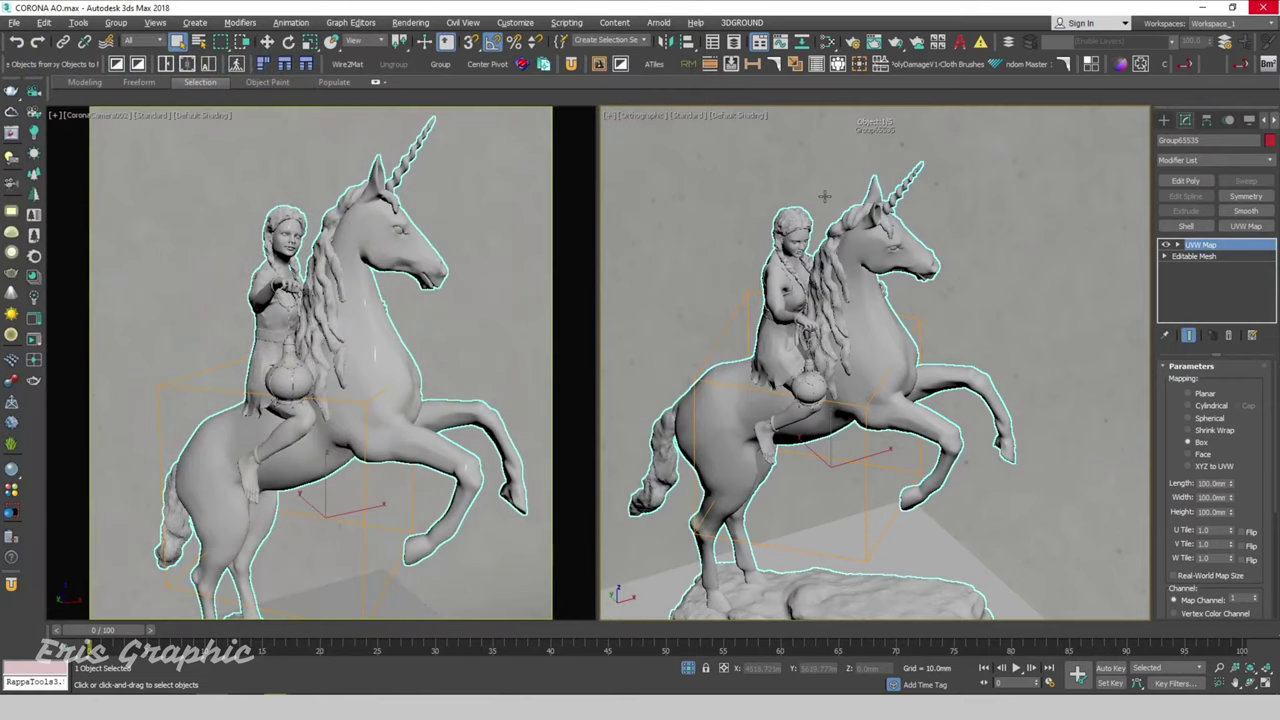
Select the Plane002 ground and open Render Setup on Corona's Scene General Settings
click(825, 197)
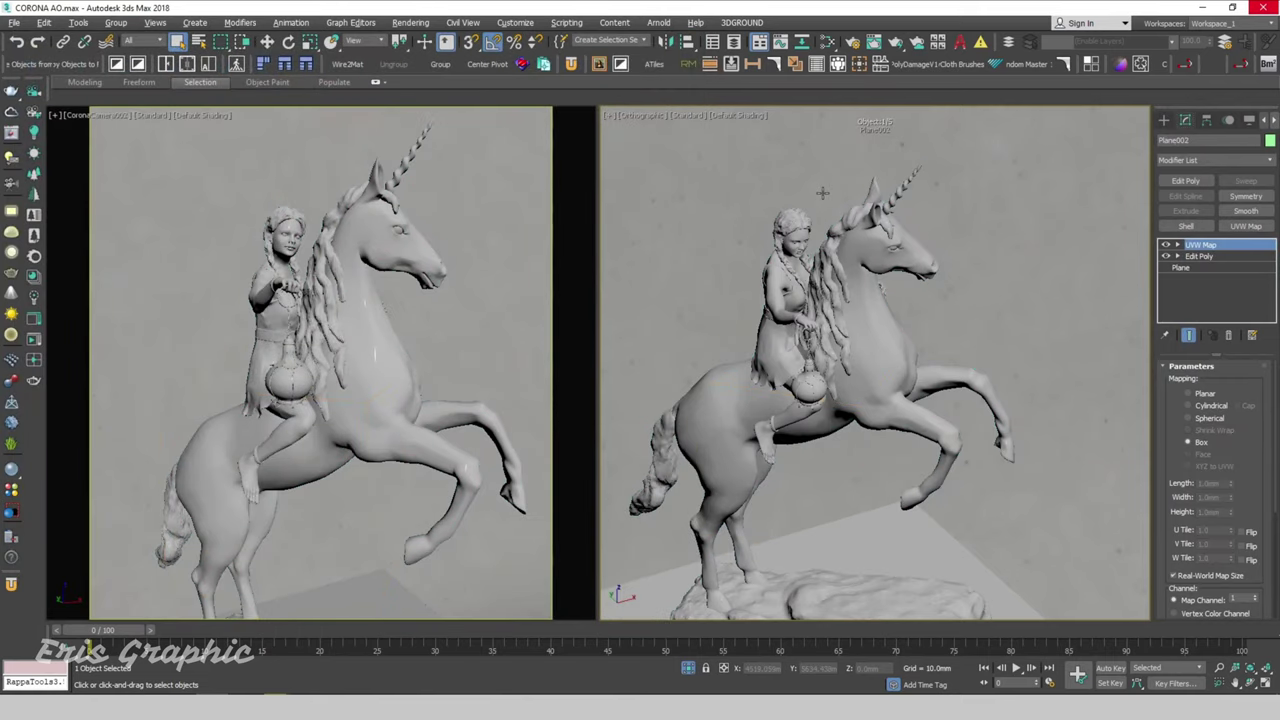
click(410, 22)
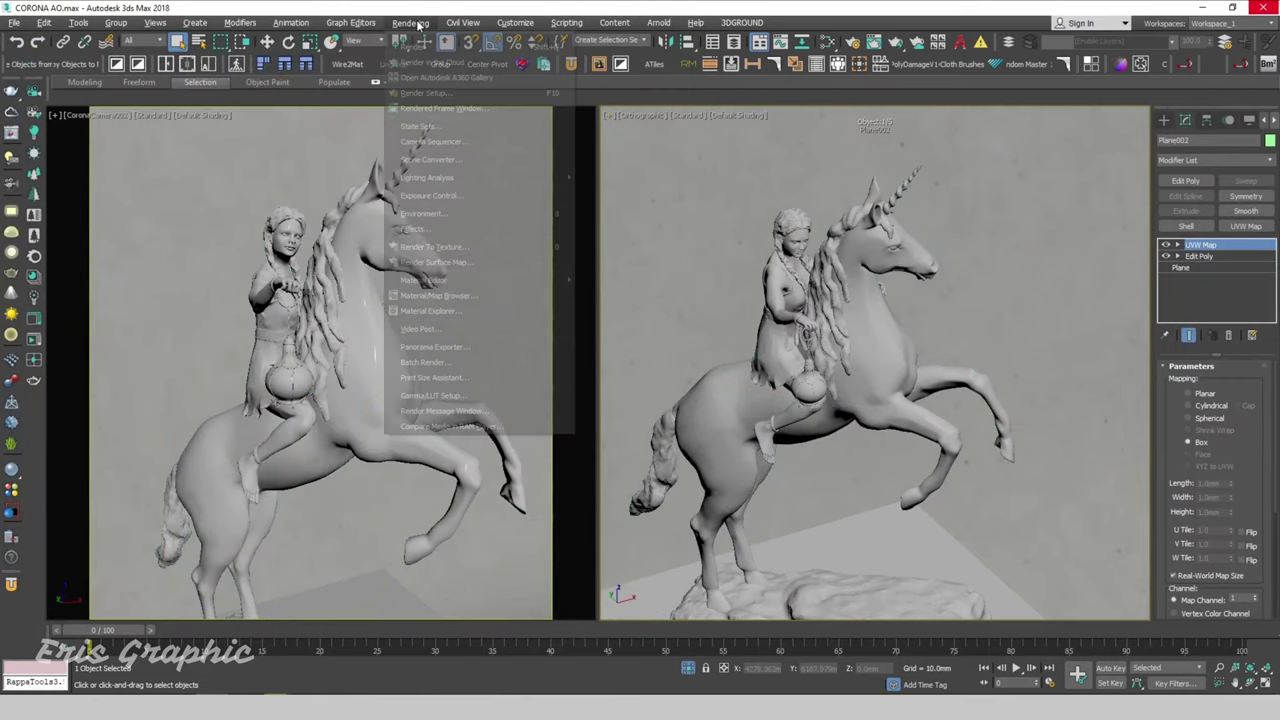
click(440, 92)
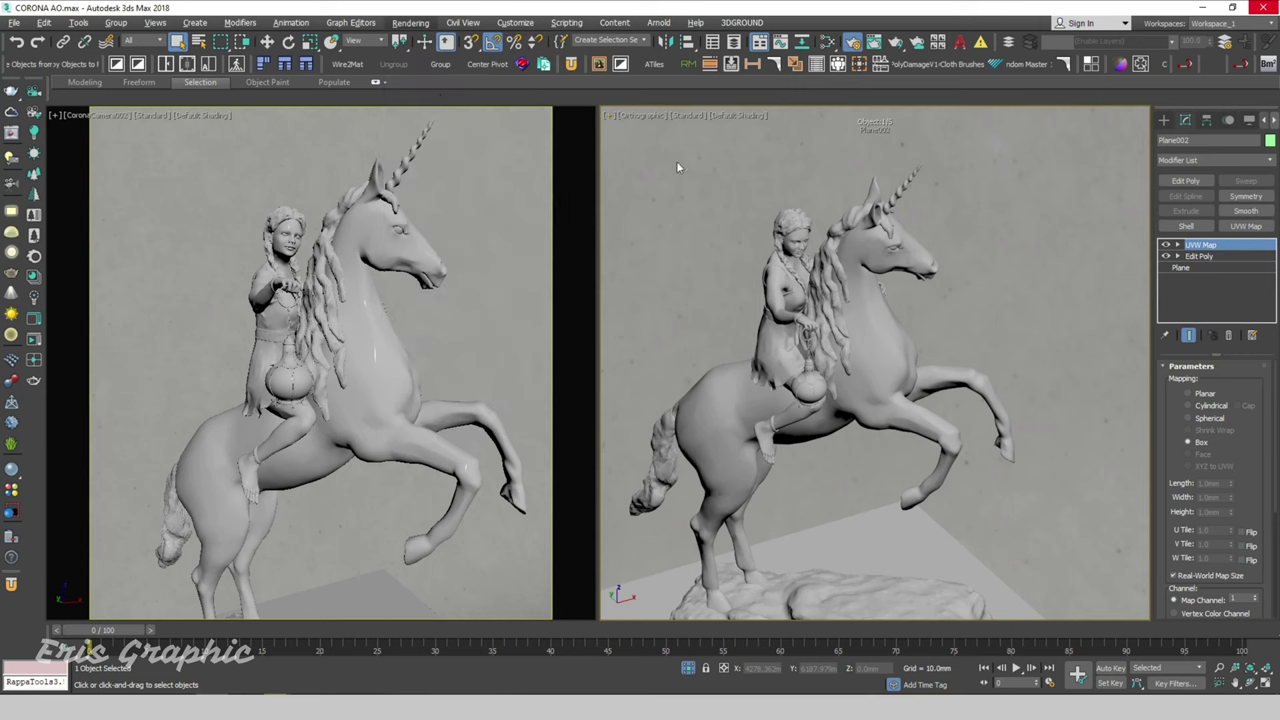
click(804, 172)
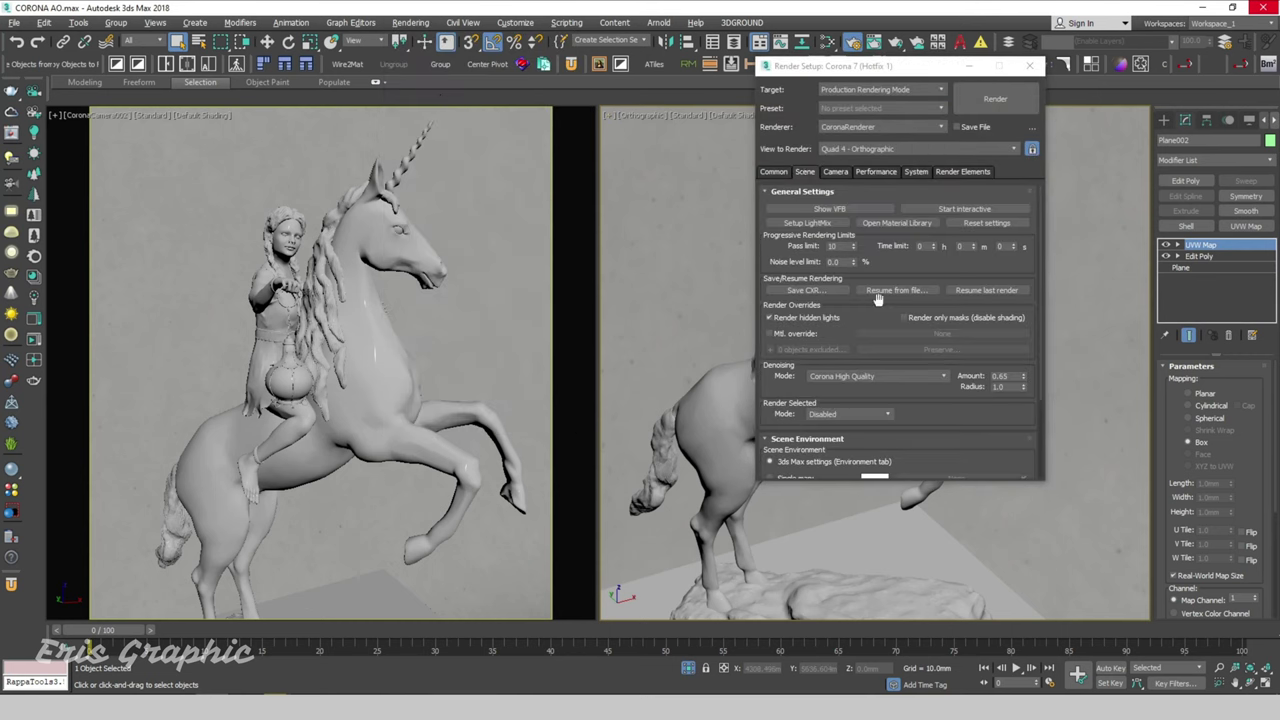
Generate LightMix layers for the environment and Corona lights, then start a new render
click(808, 222)
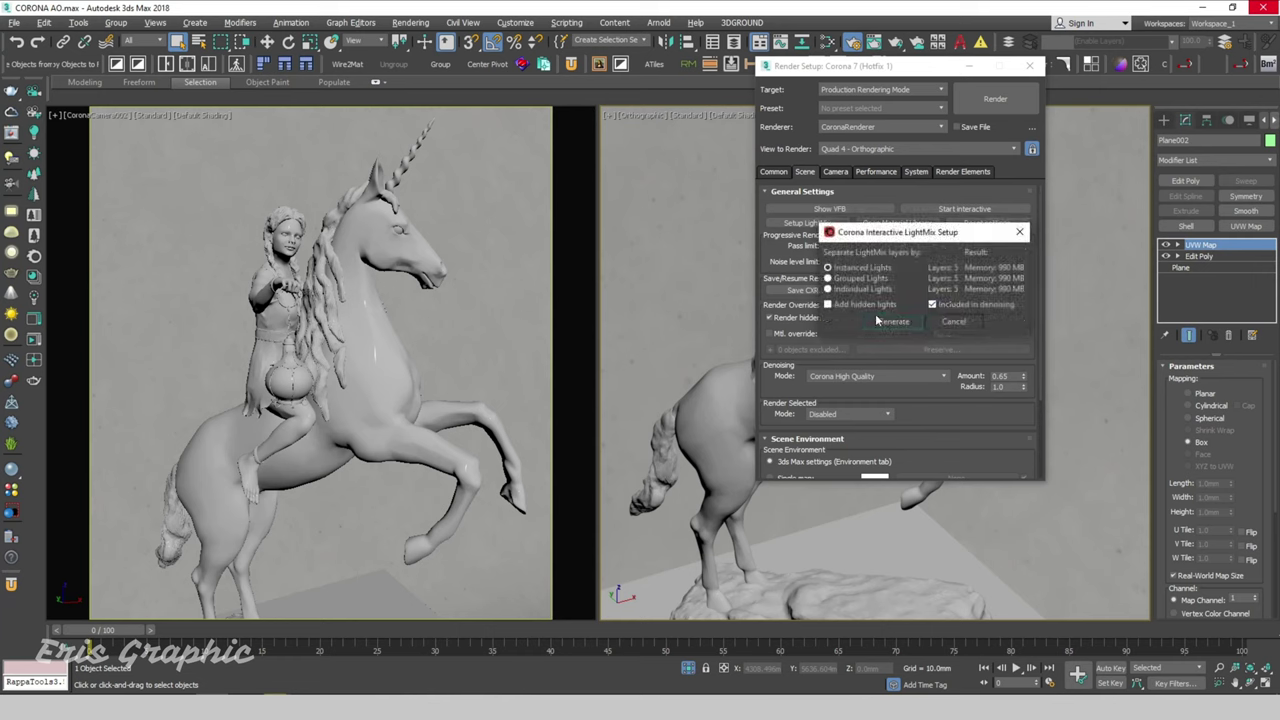
click(879, 318)
click(1029, 66)
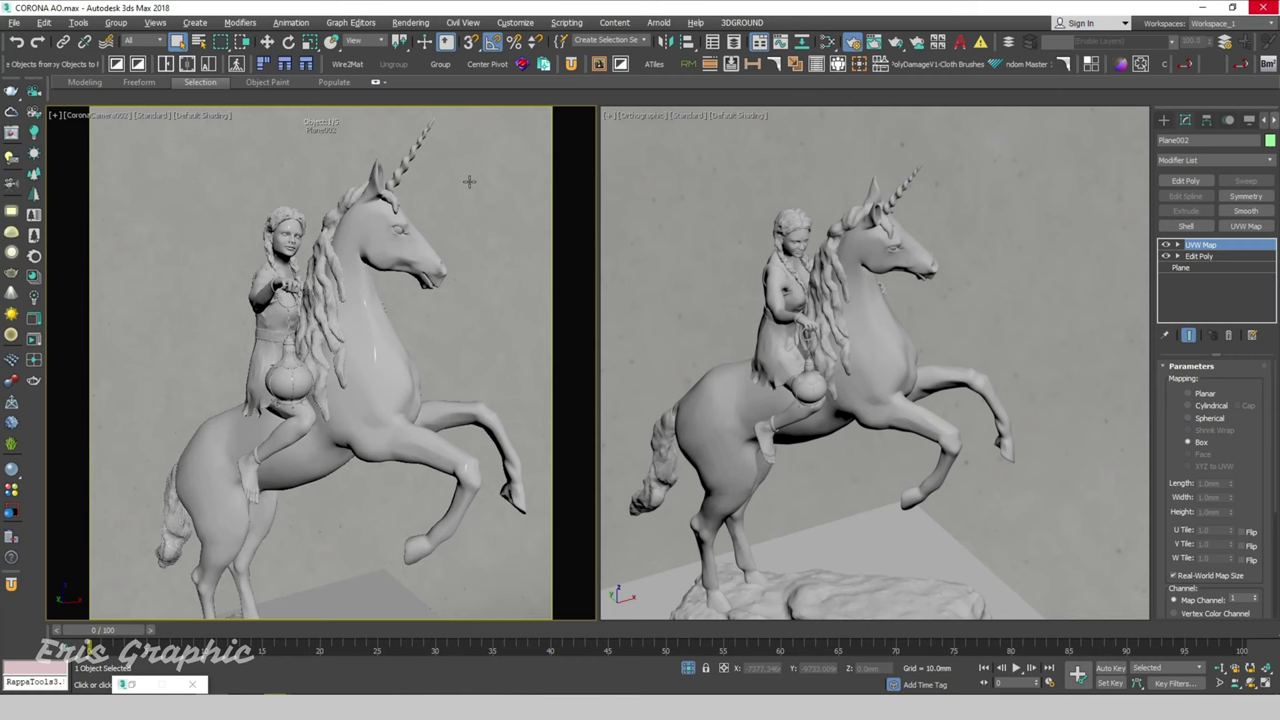
key(shift+q)
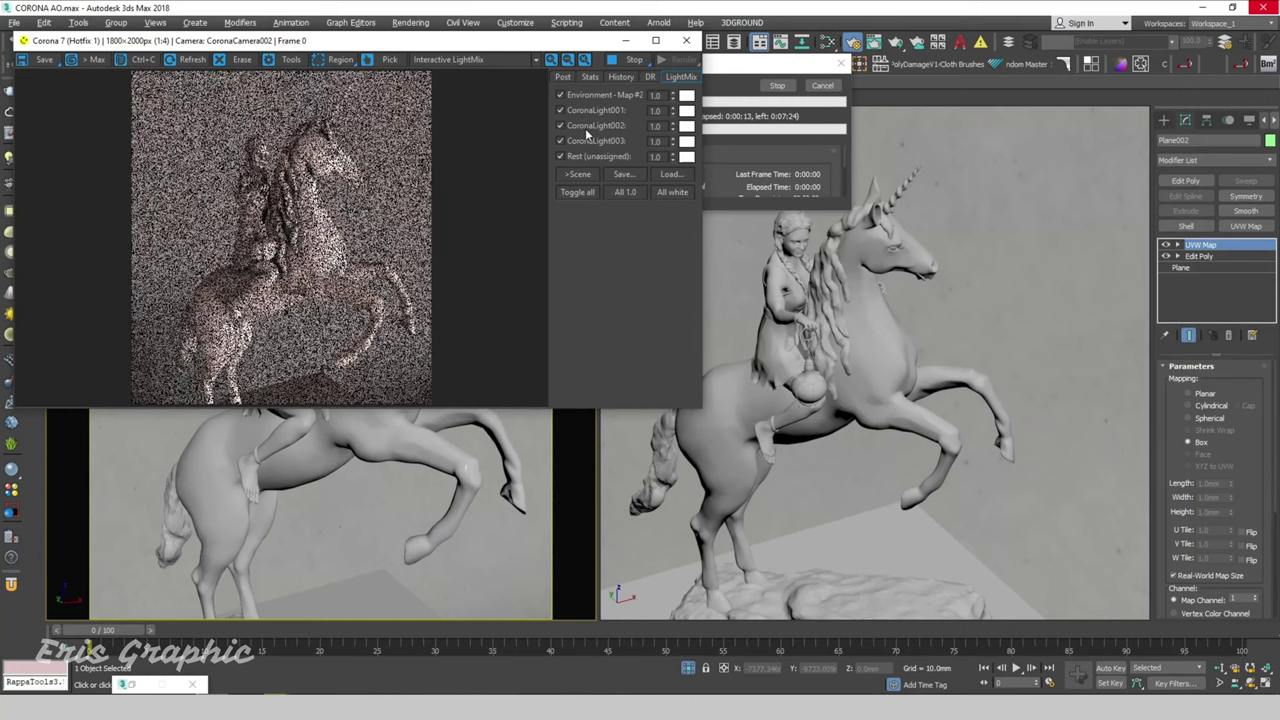
Maximize the Corona frame buffer to watch the unicorn LightMix render refine
click(656, 40)
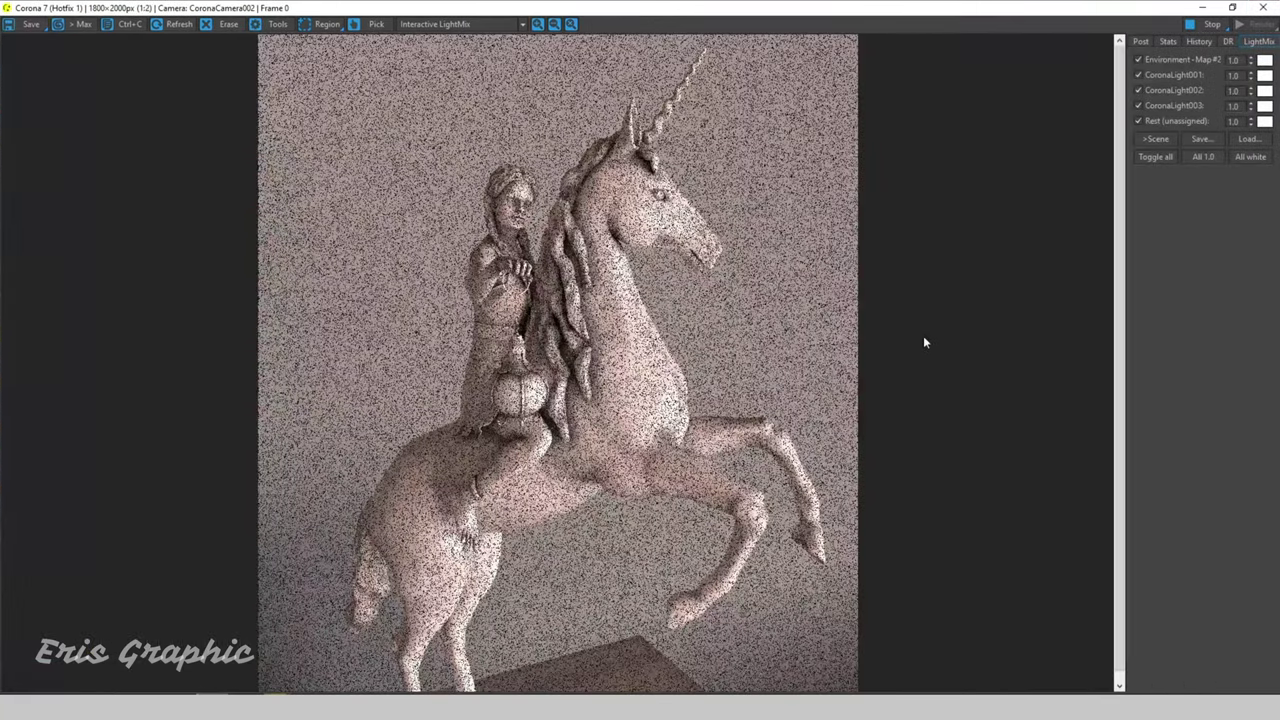